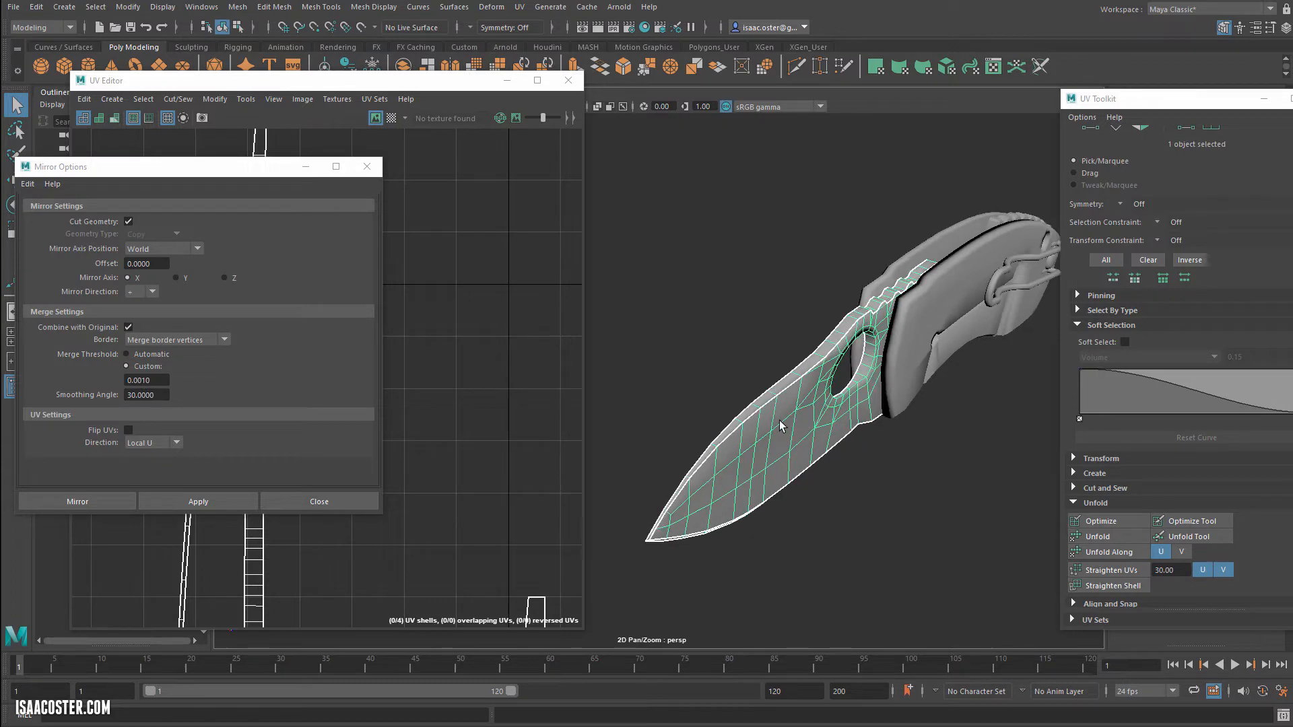
Step: Cut the blade's UVs along the full edge loop around the rim of the thumb hole
left_click_drag(806, 399, 767, 406, "alt")
right_click_drag(768, 405, 929, 386, "alt")
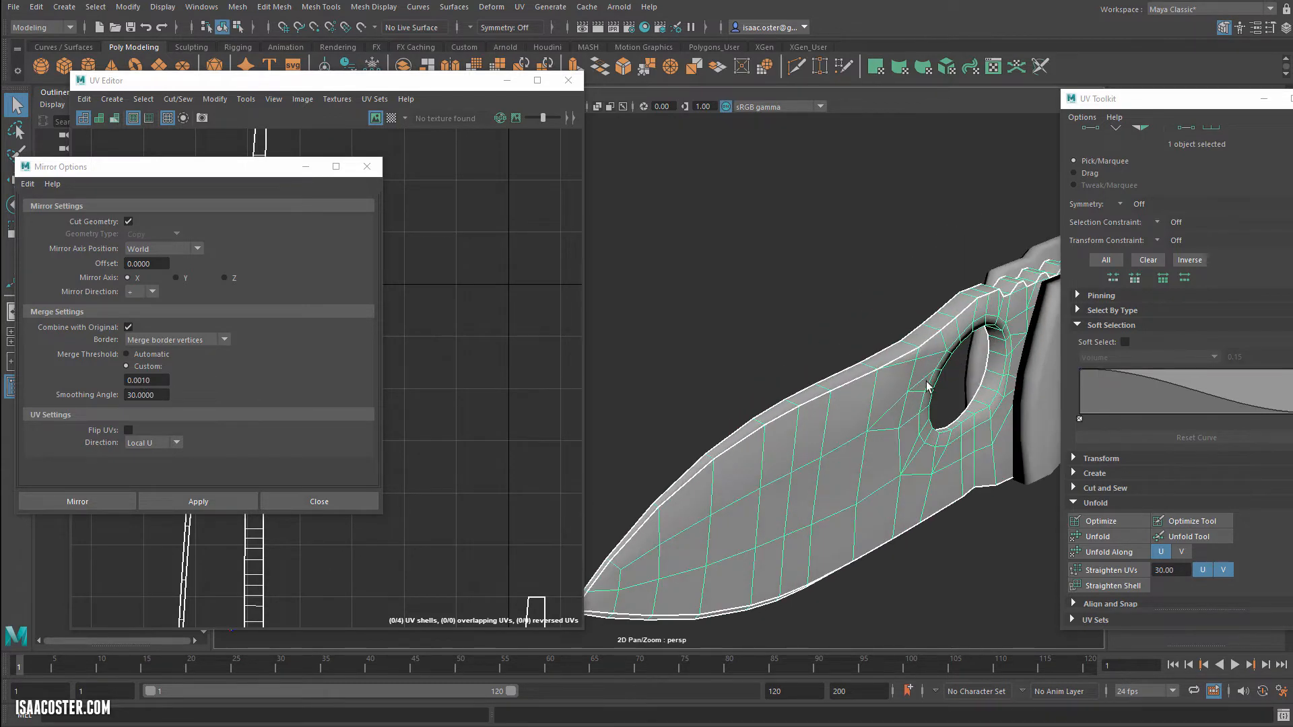
middle_click_drag(888, 381, 761, 396, "alt")
right_click_drag(761, 396, 963, 346, "alt")
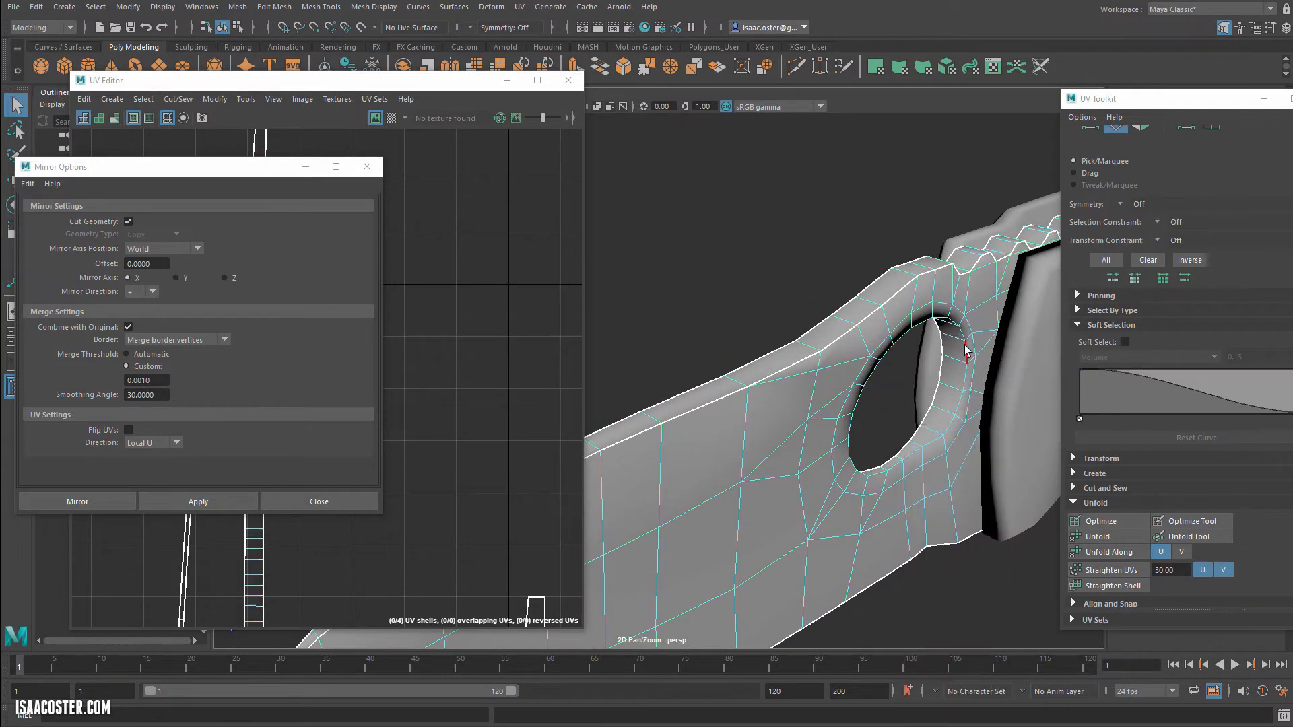
double_click(964, 357)
left_click(176, 100)
left_click(196, 171)
Step: Cut a single cross edge of the hole's inner wall ring so the ring can open into a strip
right_click_drag(296, 337, 202, 367, "alt")
middle_click_drag(222, 369, 420, 377, "alt")
right_click_drag(397, 374, 512, 364, "alt")
middle_click_drag(251, 317, 473, 324, "alt")
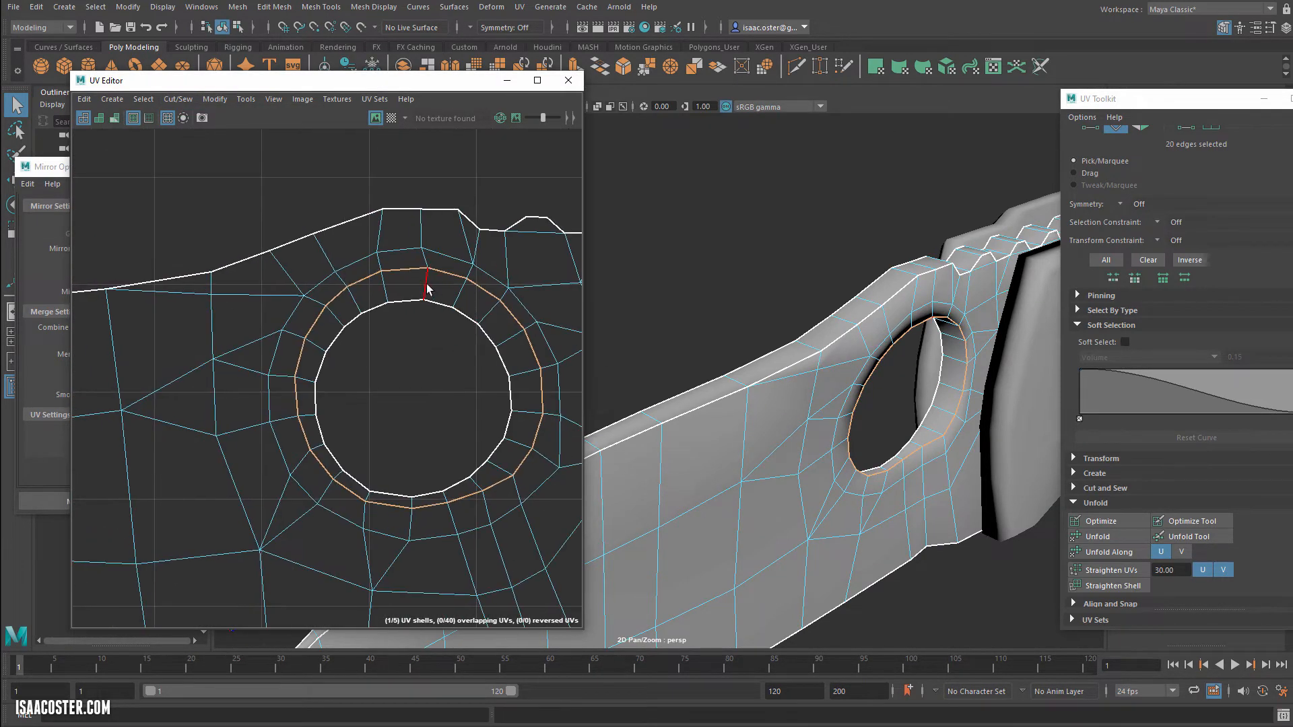
left_click(389, 287)
left_click(178, 99)
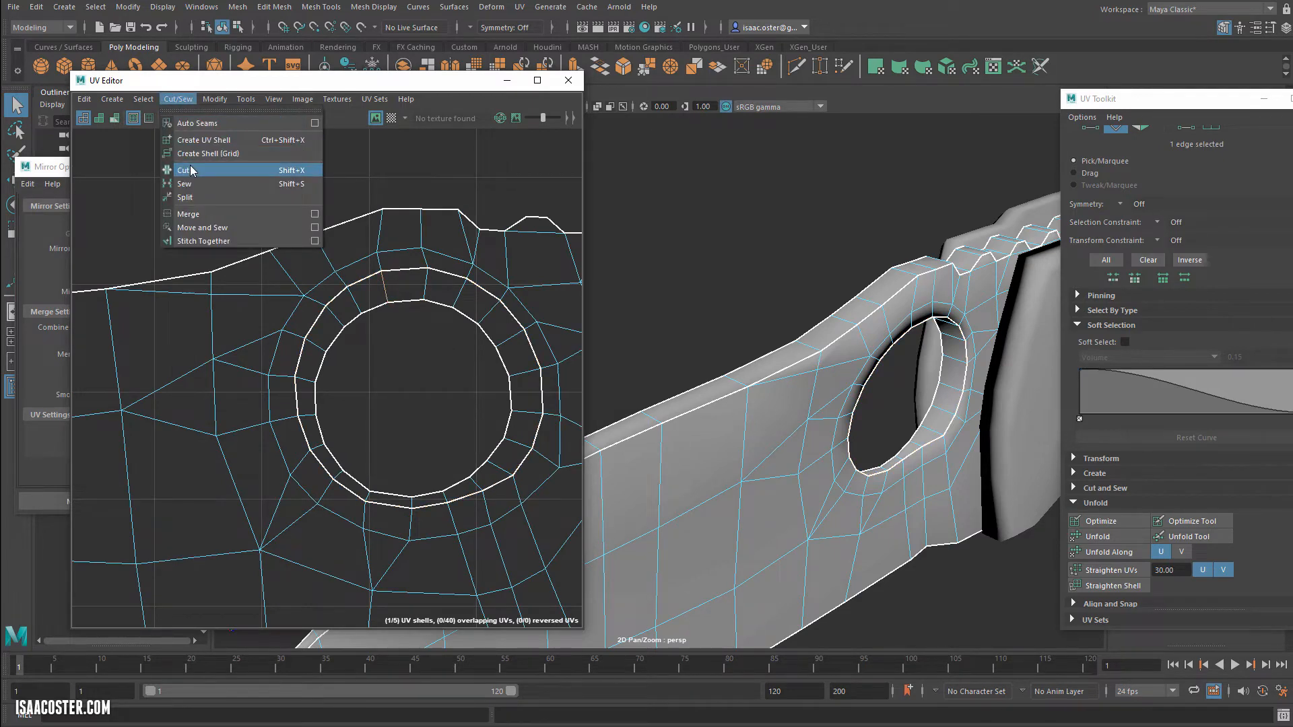
left_click(196, 169)
Step: Select all faces of the hole's wall ring and move its UV shell clear above the blade shell
left_click_drag(935, 261, 903, 252, "alt")
right_click_drag(426, 285, 451, 389)
left_click(443, 288)
double_click(409, 286, "shift")
key("w")
left_click_drag(437, 361, 436, 189)
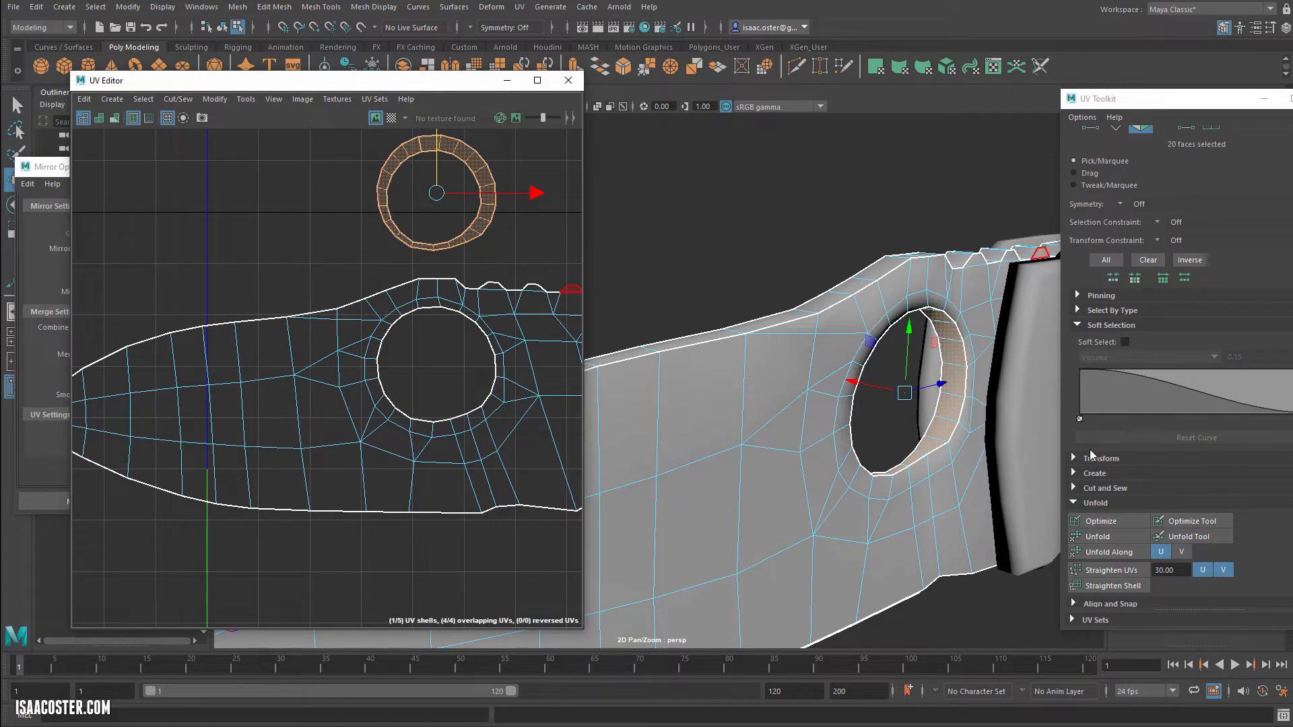
Step: Unfold the hole wall's UV shell and rotate the resulting strip until it lies horizontal
left_click(1097, 537)
scroll(424, 290, "down", 2)
key("e")
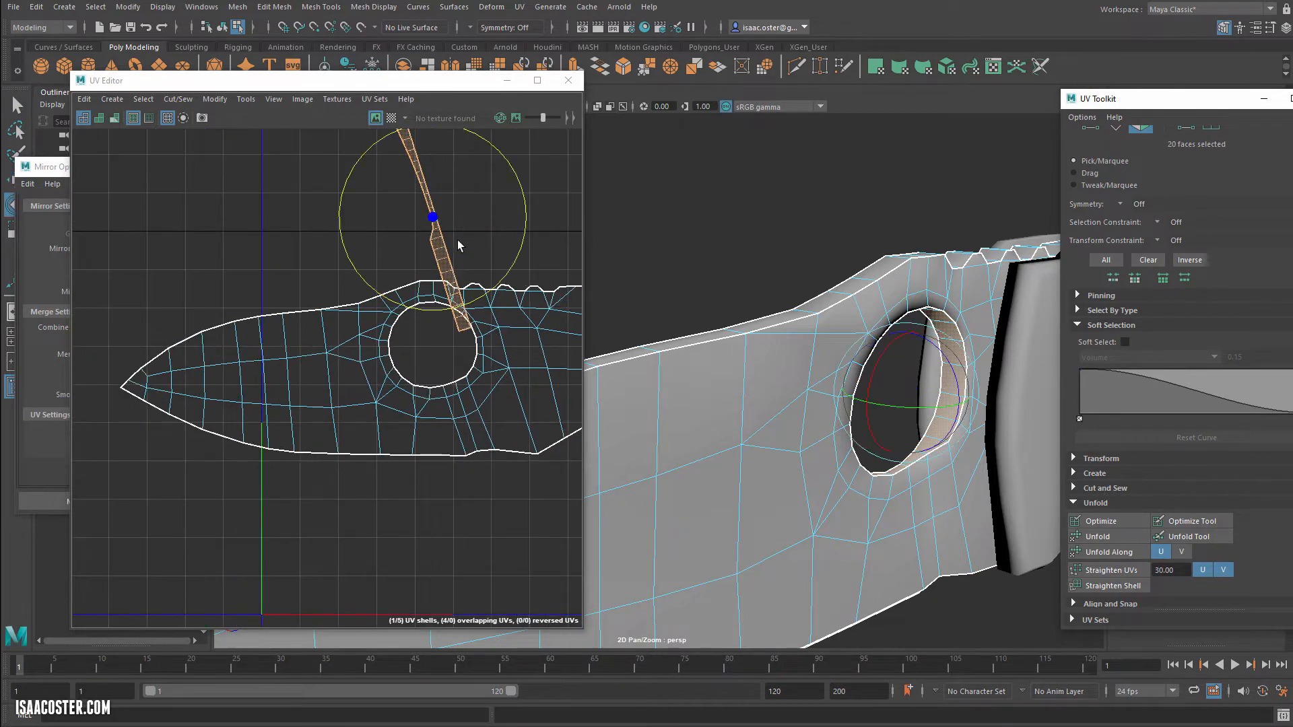
left_click_drag(506, 280, 555, 135)
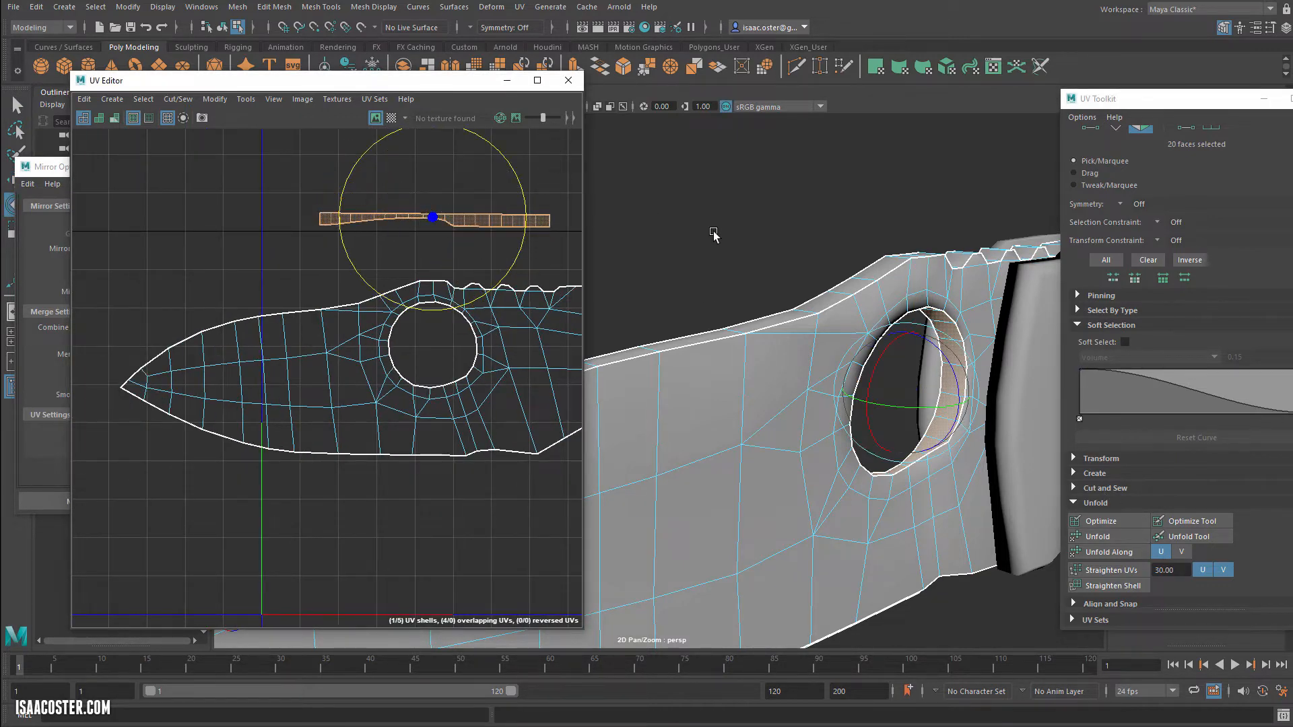
mouse_move(762, 233)
left_mouse_down("alt")
mouse_move(768, 256)
mouse_move(754, 222)
left_mouse_up("alt")
left_click_drag(626, 257, 610, 261, "alt")
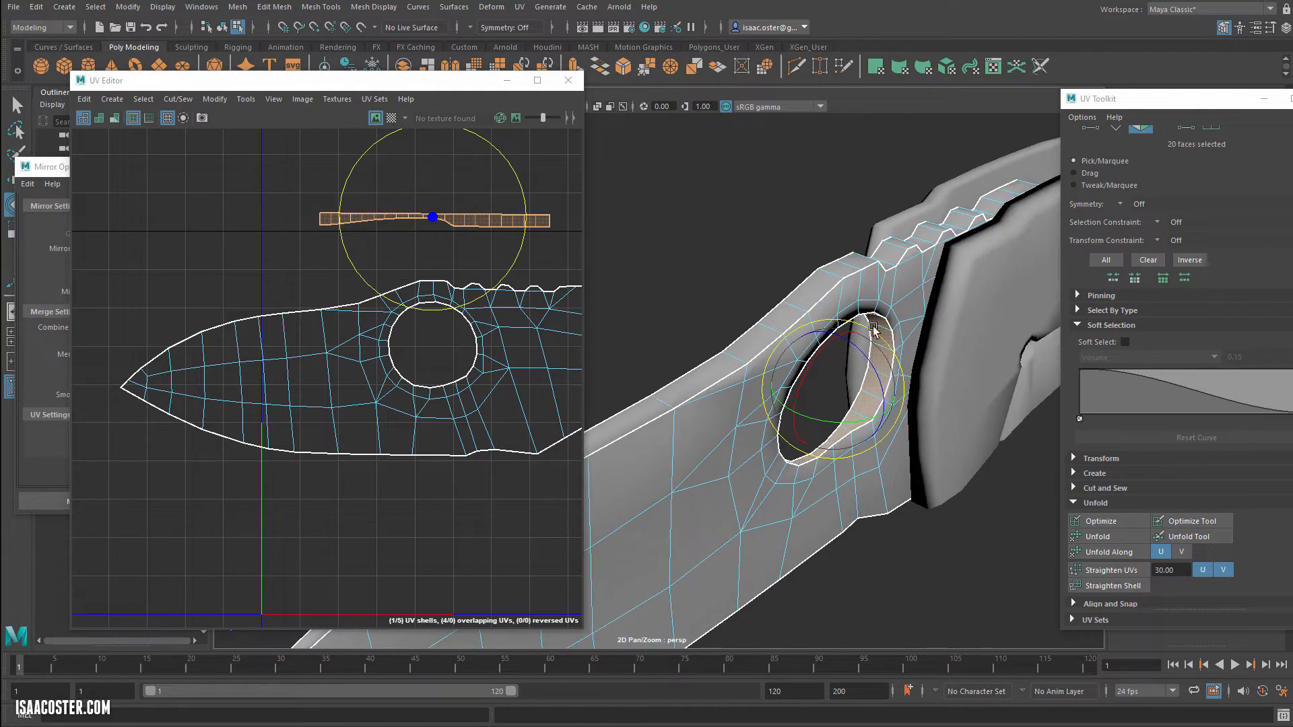
left_click_drag(864, 320, 878, 316, "alt")
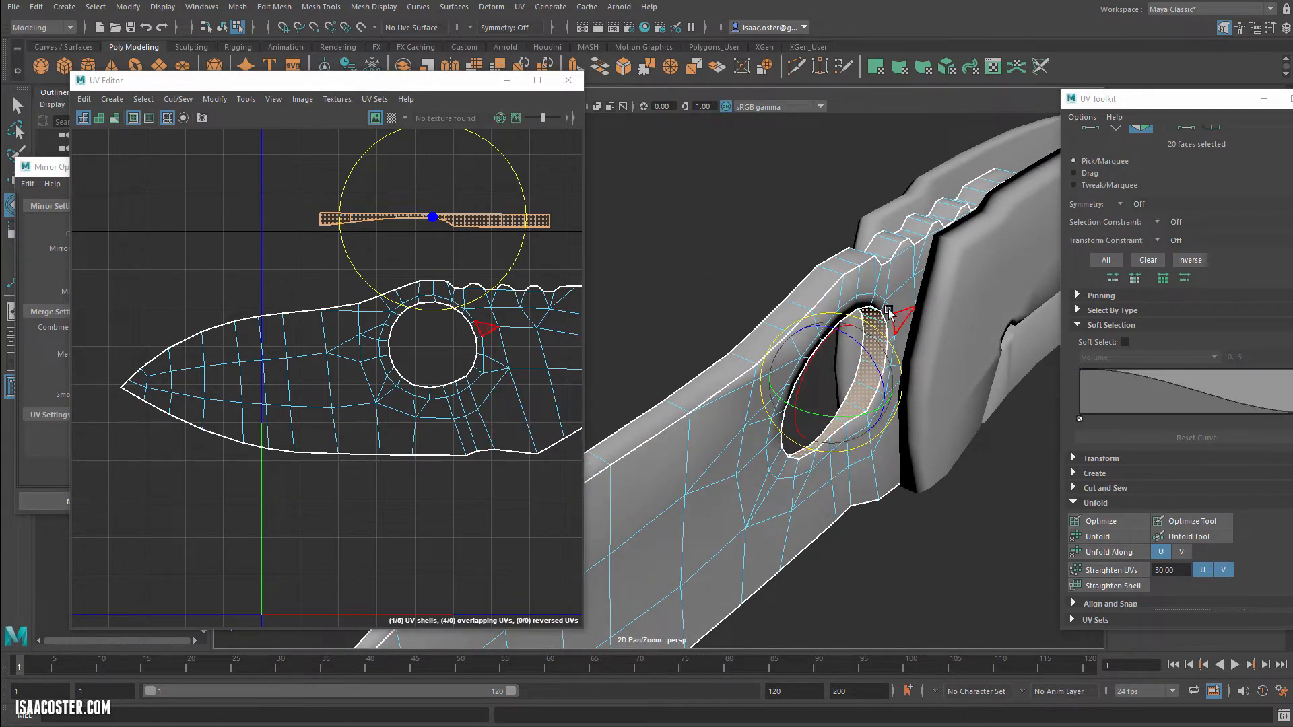
double_click(817, 285)
left_click(625, 209)
scroll(445, 287, "down", 5)
middle_click_drag(517, 292, 292, 322, "alt")
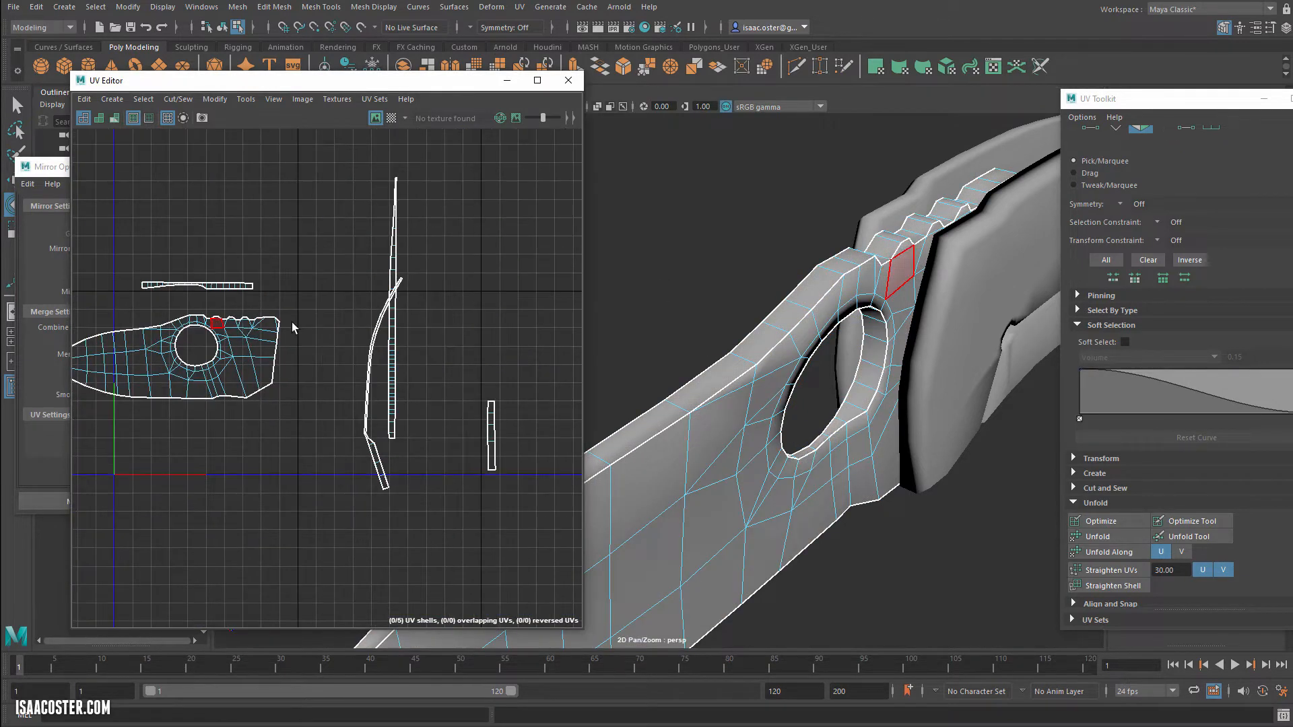
scroll(397, 276, "down", 1)
left_click_drag(528, 327, 429, 507)
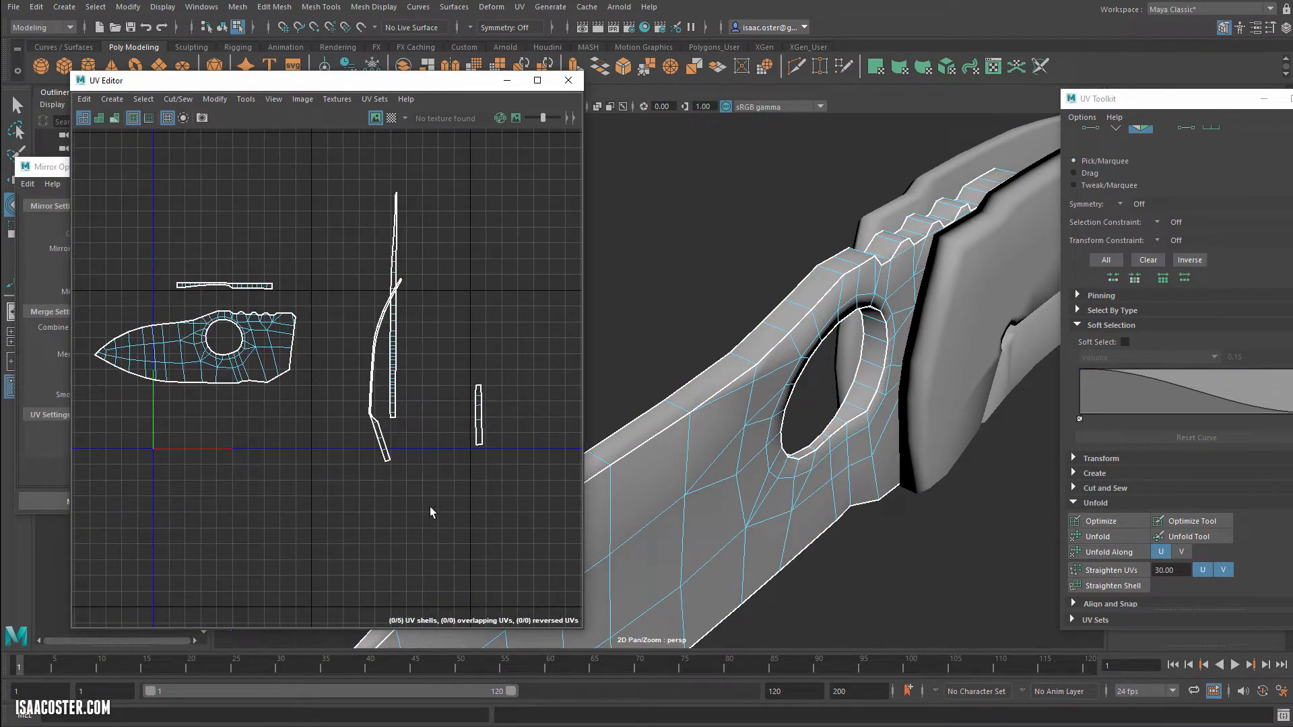
left_click(536, 139)
left_click_drag(535, 139, 543, 408)
left_click_drag(464, 475, 464, 476)
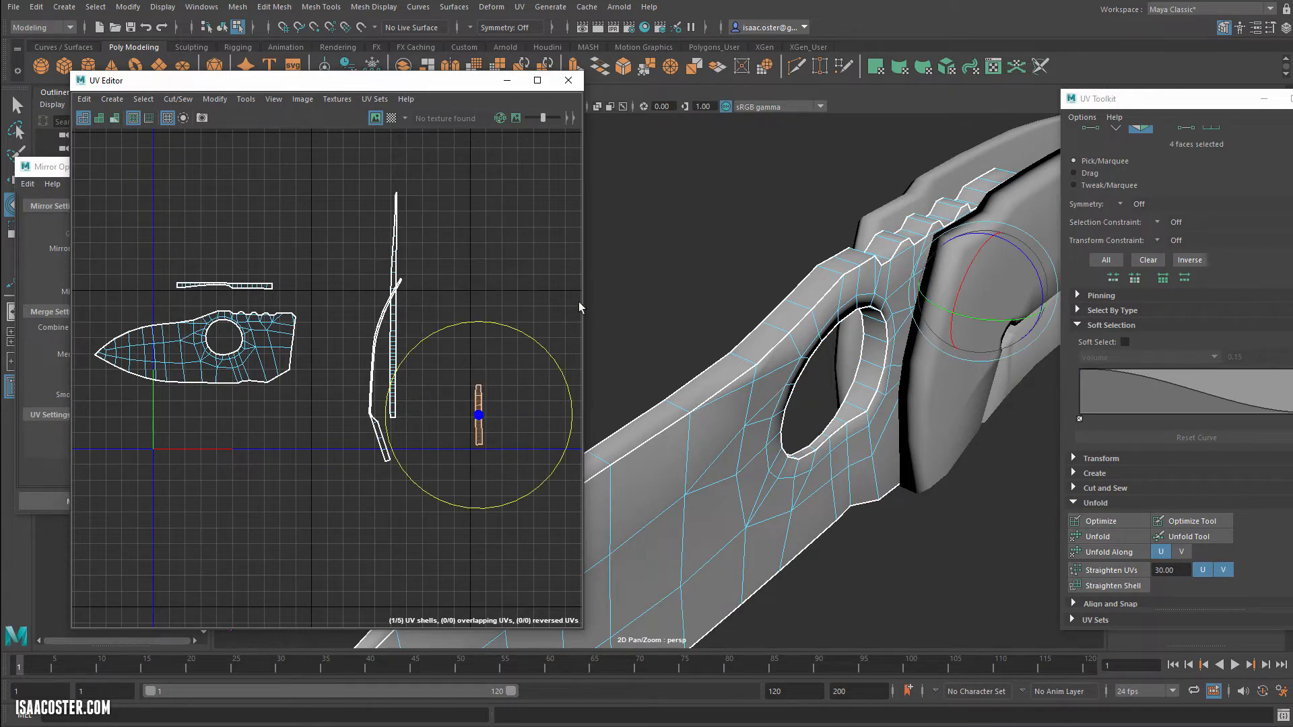
Step: Extract the hole wall faces and all the narrow blade edge strips from the blade's side face
left_click(293, 239)
left_click(237, 284)
left_click_drag(343, 150, 502, 495, "shift")
left_click_drag(893, 438, 797, 375, "alt")
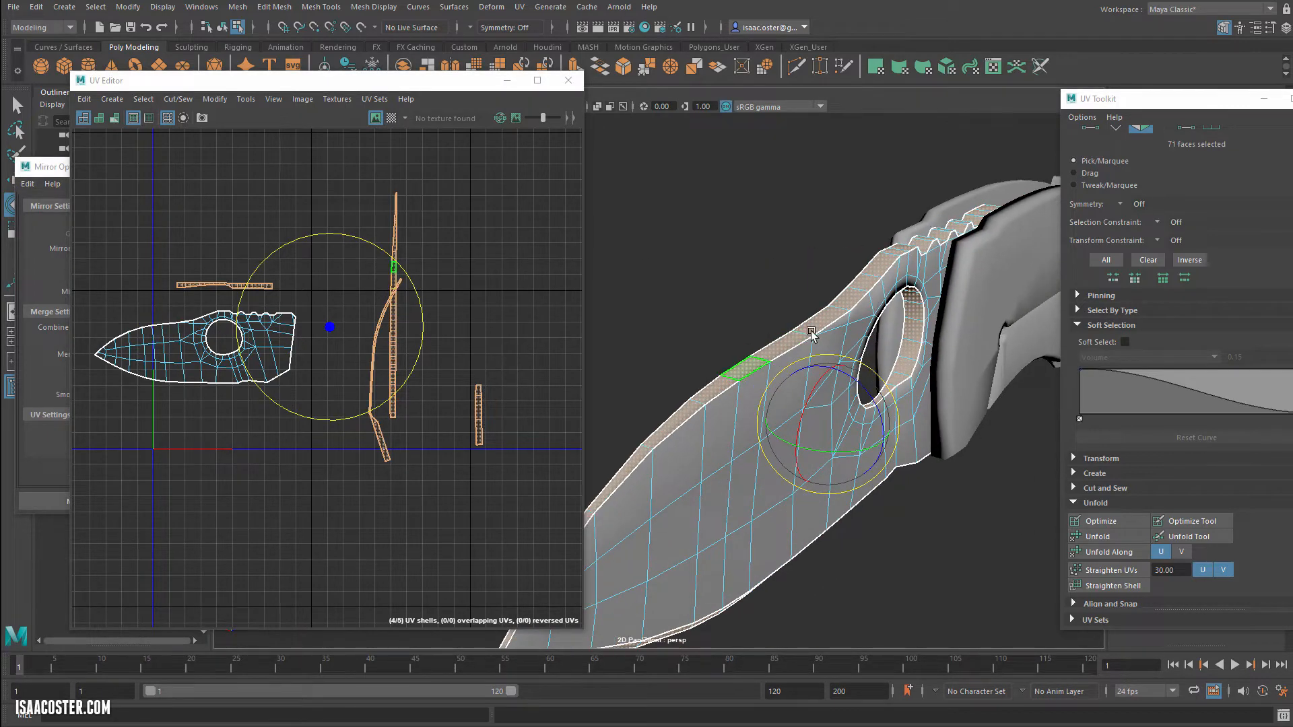
left_click_drag(811, 330, 723, 304, "alt")
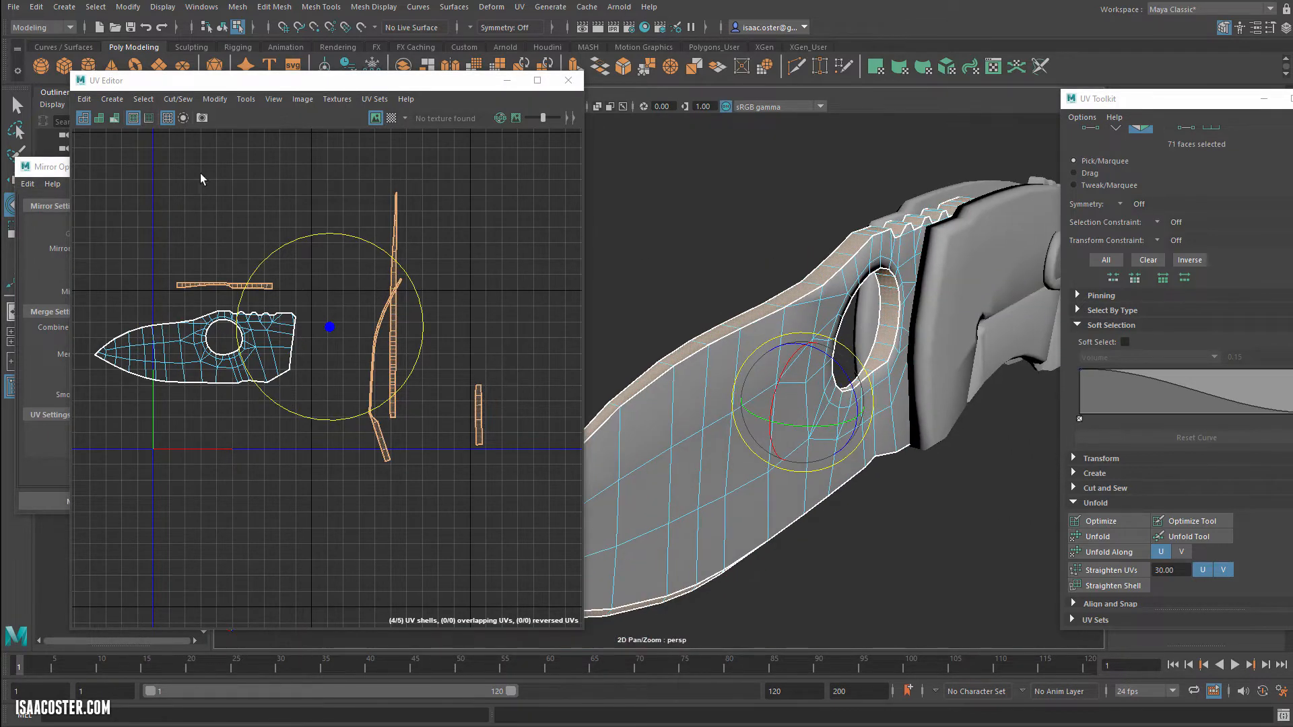
left_click_drag(219, 82, 174, 119)
left_click(242, 10)
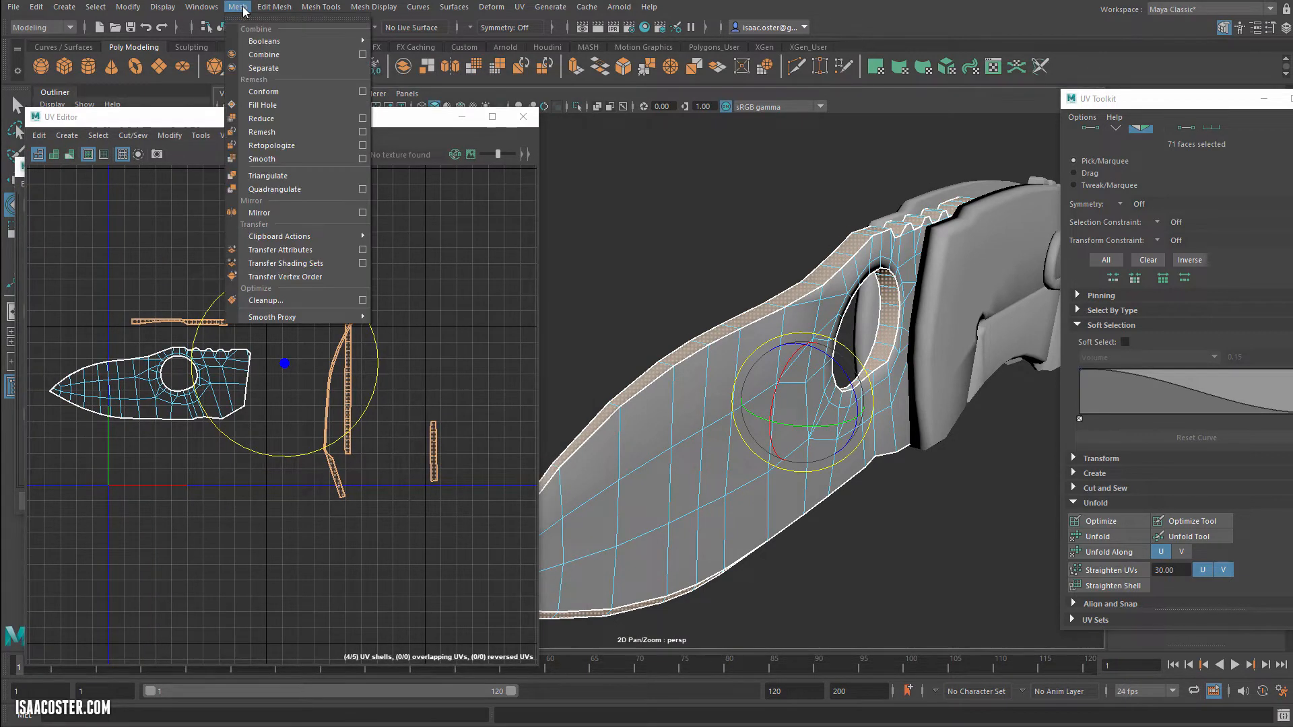
mouse_move(274, 7)
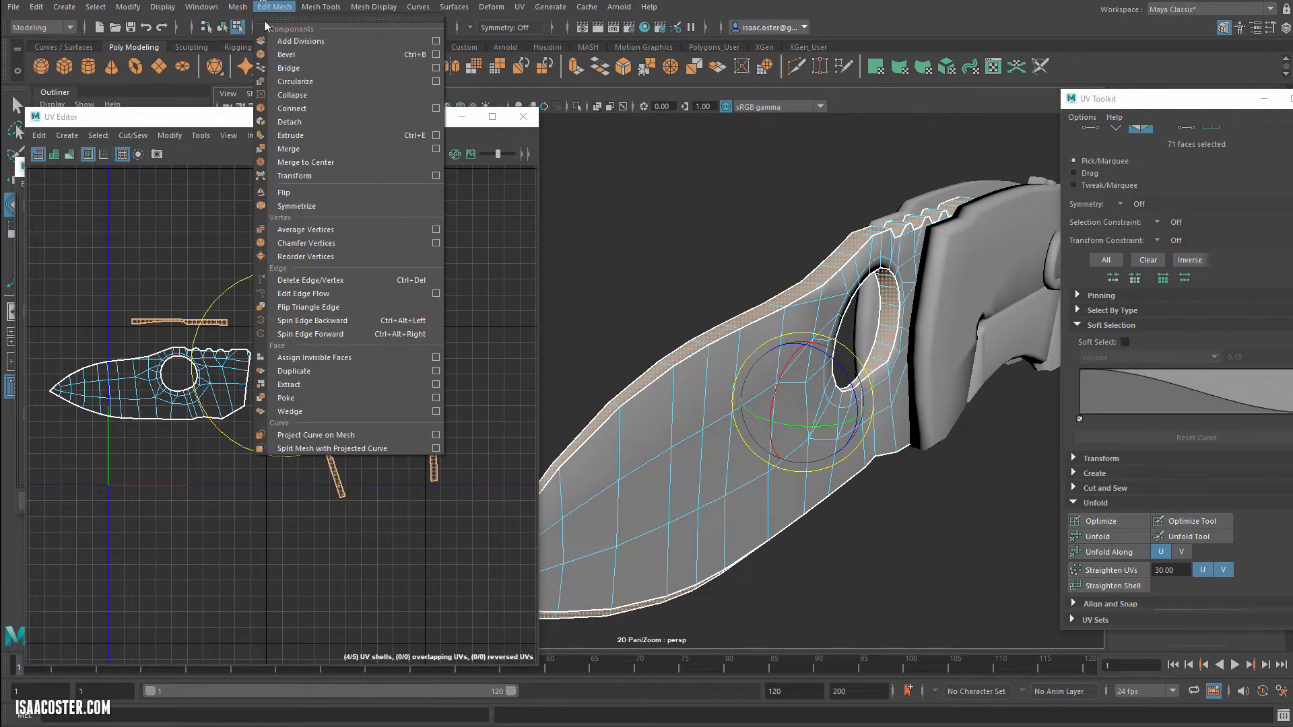
left_click(283, 382)
left_click(708, 243)
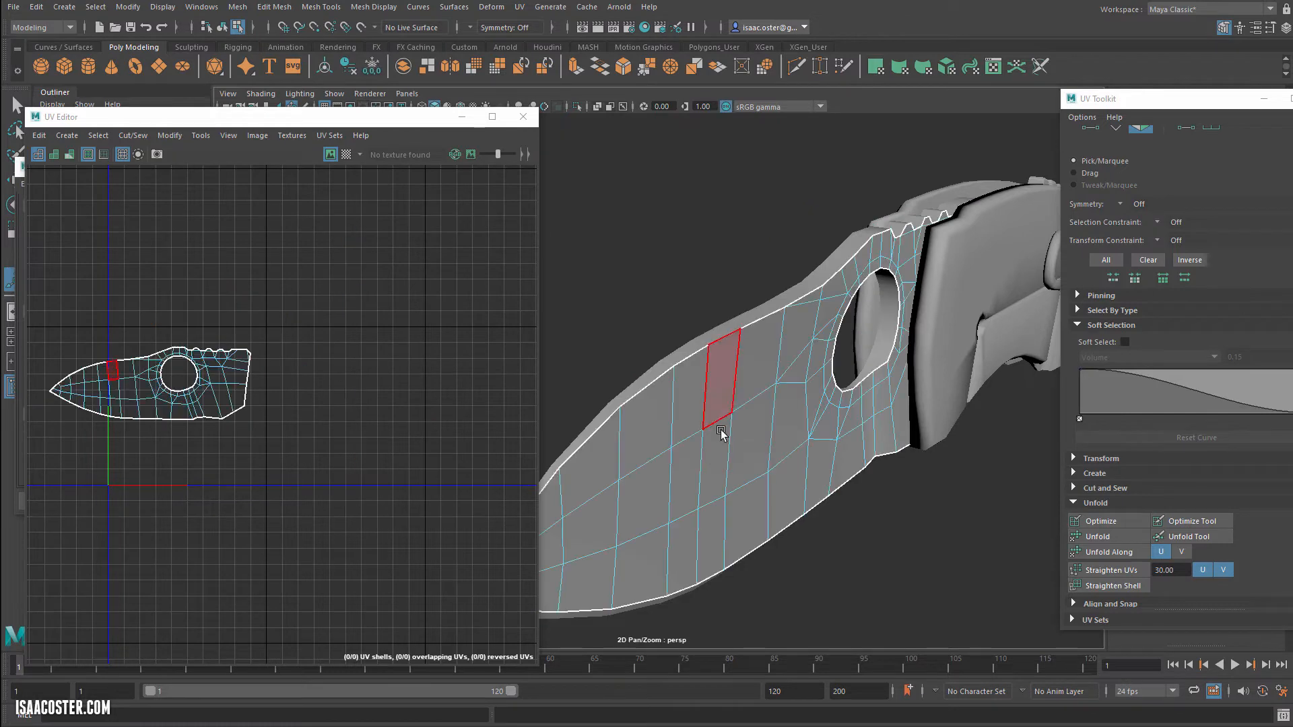
Step: Select the extracted blade edge strips and hole wall as objects and combine them into one mesh
key("q")
key("F8")
key("F8")
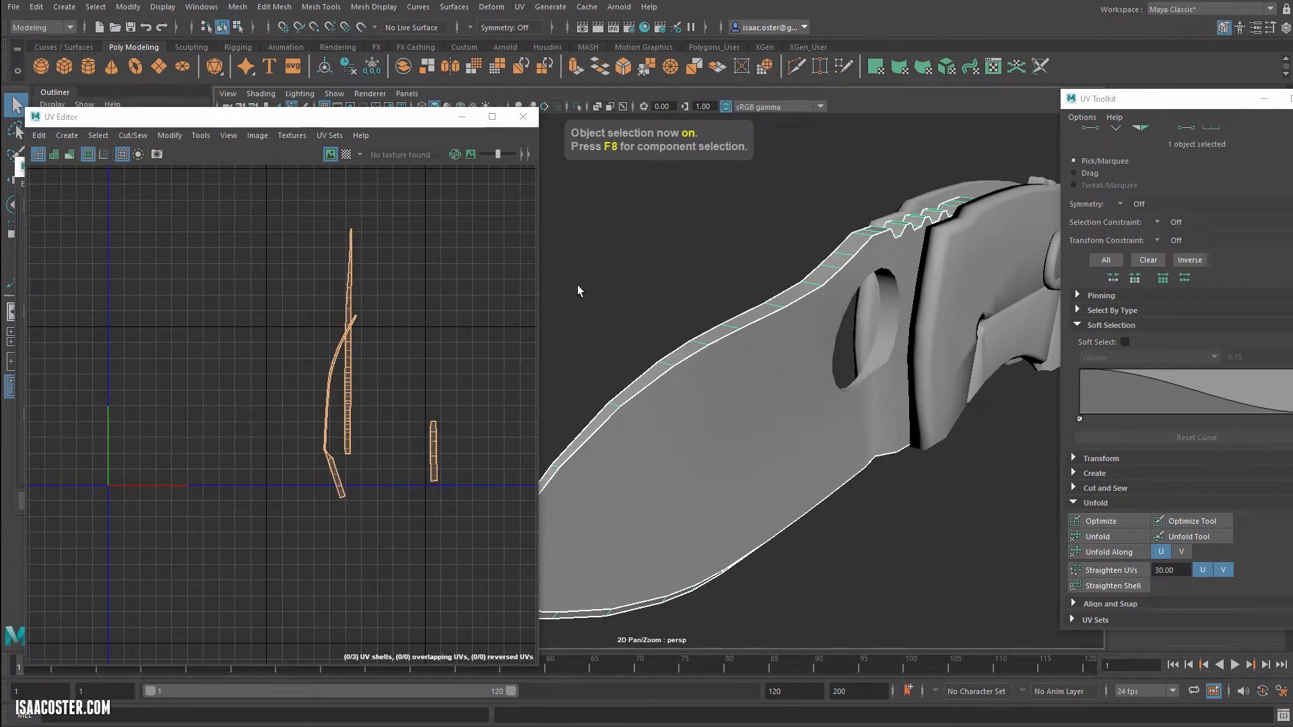
left_click_drag(577, 288, 984, 301, "alt")
left_click(959, 289, "shift")
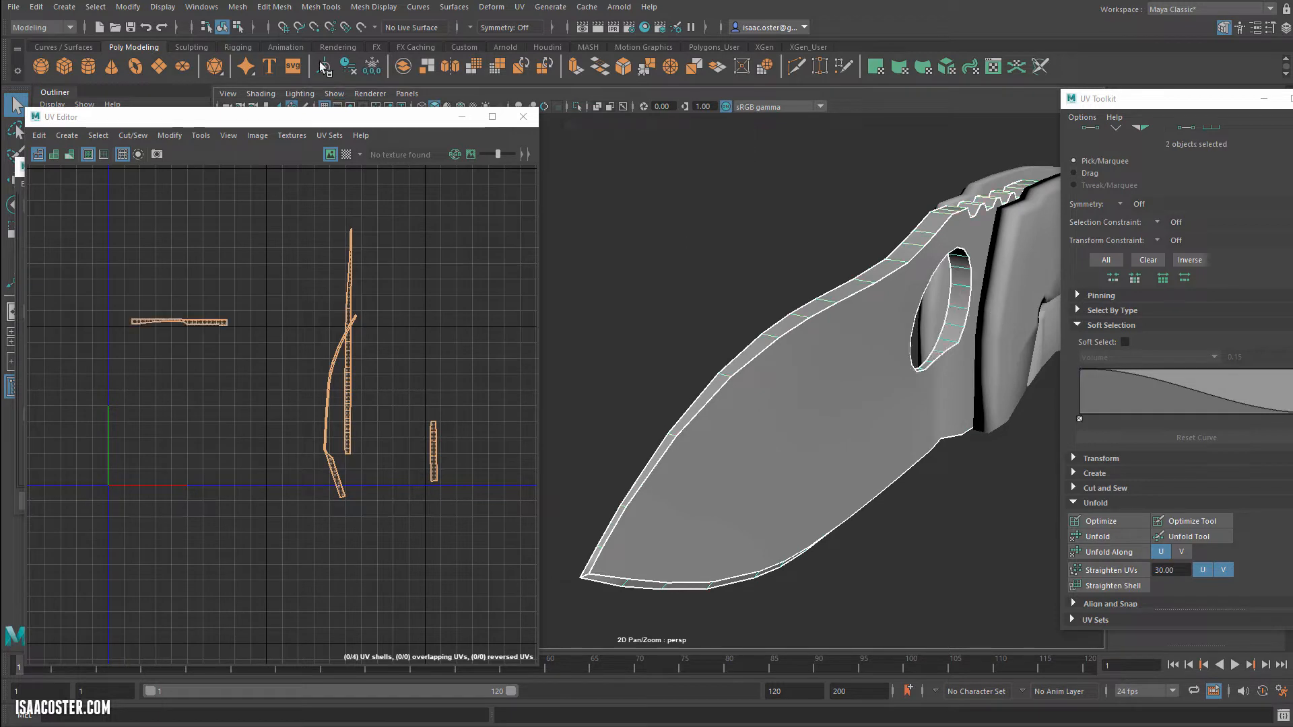
left_click(238, 7)
left_click(259, 61)
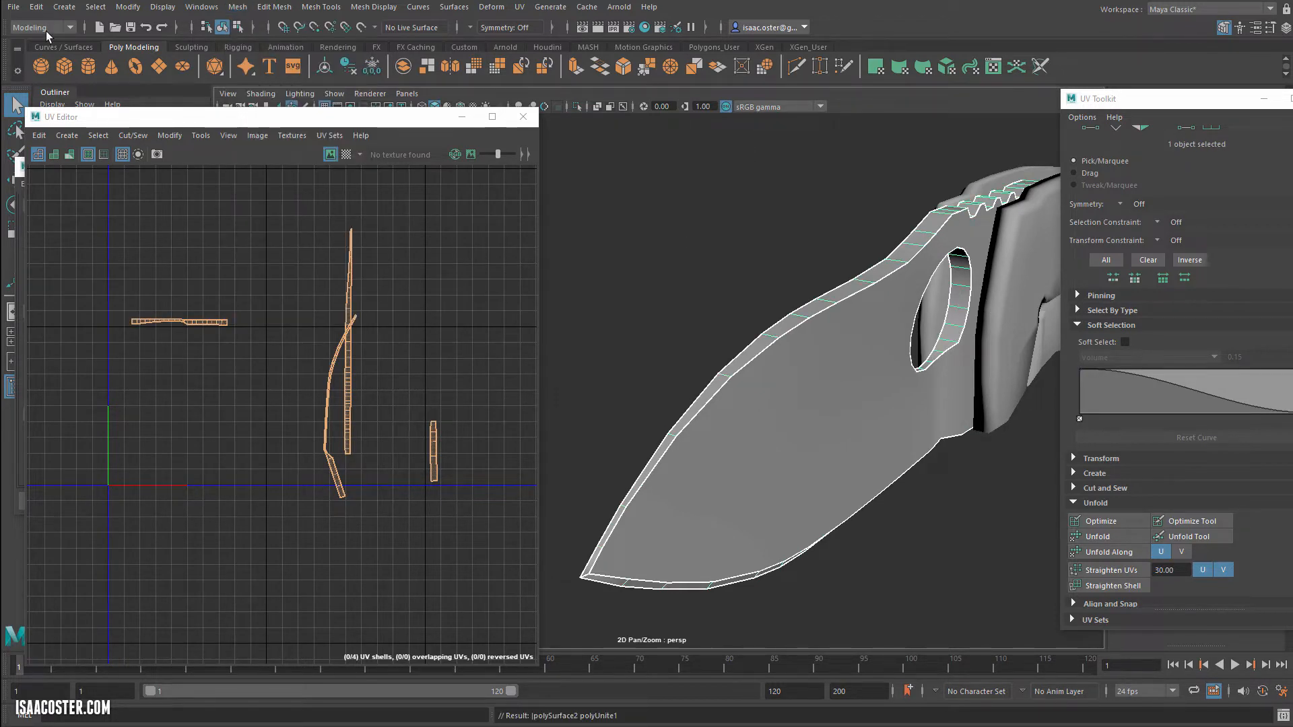
Step: Delete the construction history of the combined edge and hole wall mesh
left_click(36, 7)
mouse_move(87, 160)
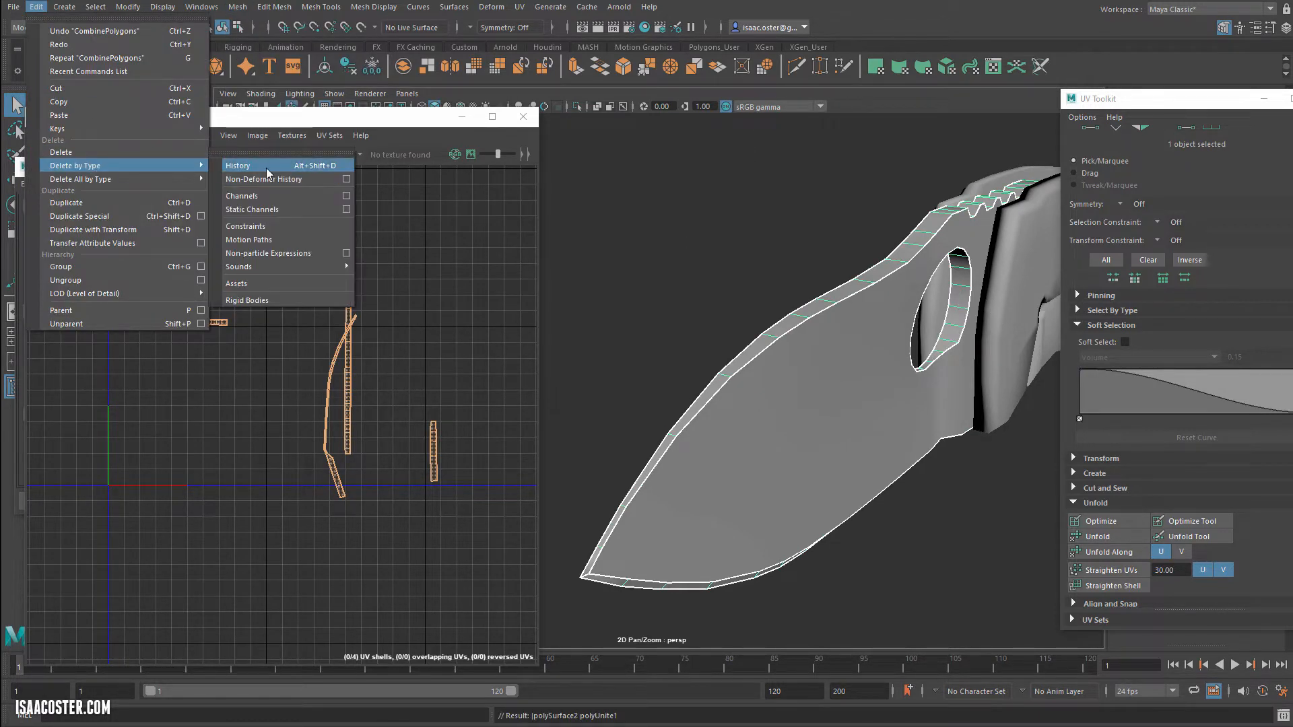
left_click(265, 168)
Step: Open the Mirror options for the combined edge and hole wall mesh
left_click_drag(667, 242, 612, 288, "alt")
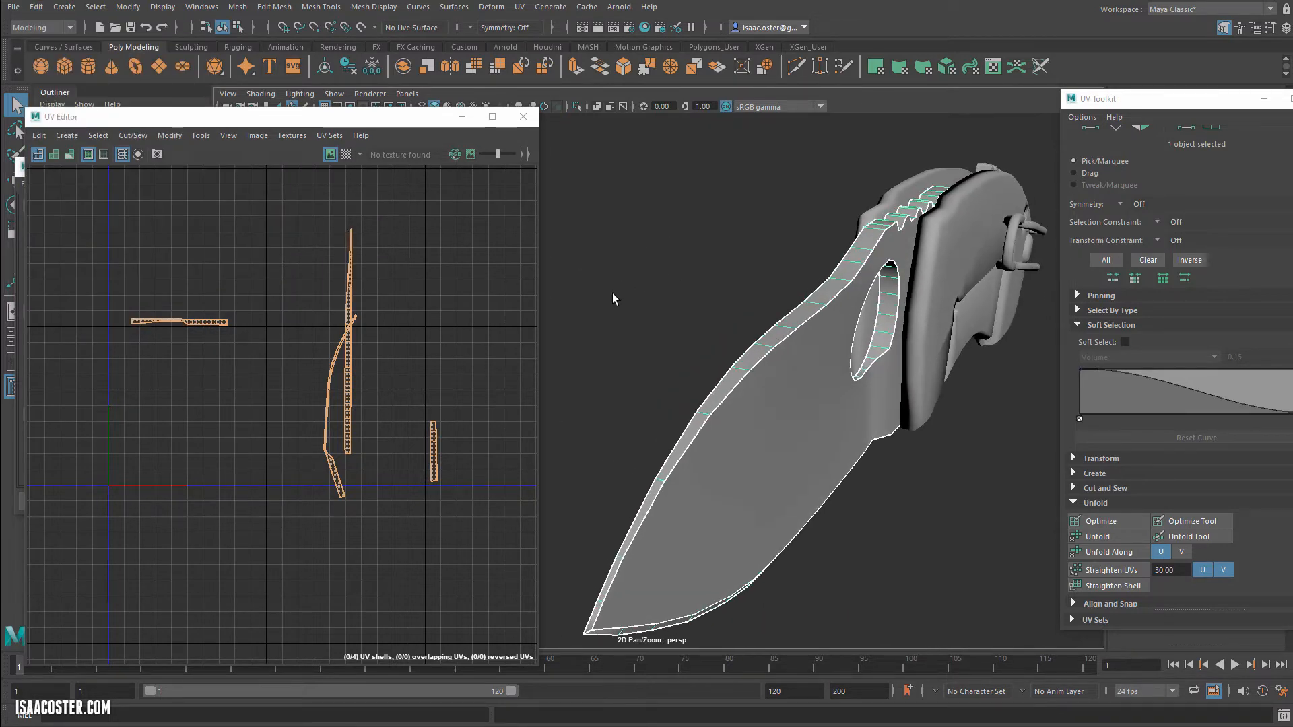
left_click_drag(664, 514, 741, 394, "alt")
left_click_drag(792, 283, 747, 259, "alt")
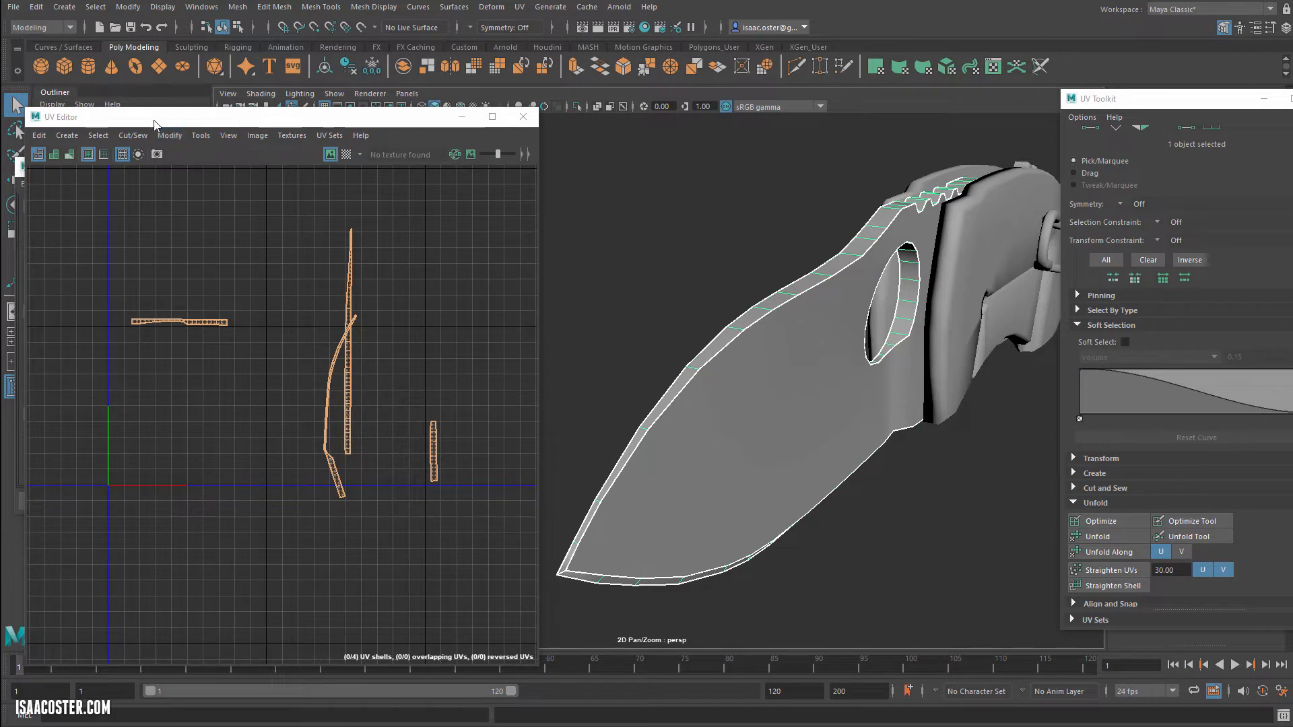
left_click_drag(158, 118, 165, 101)
left_click(237, 7)
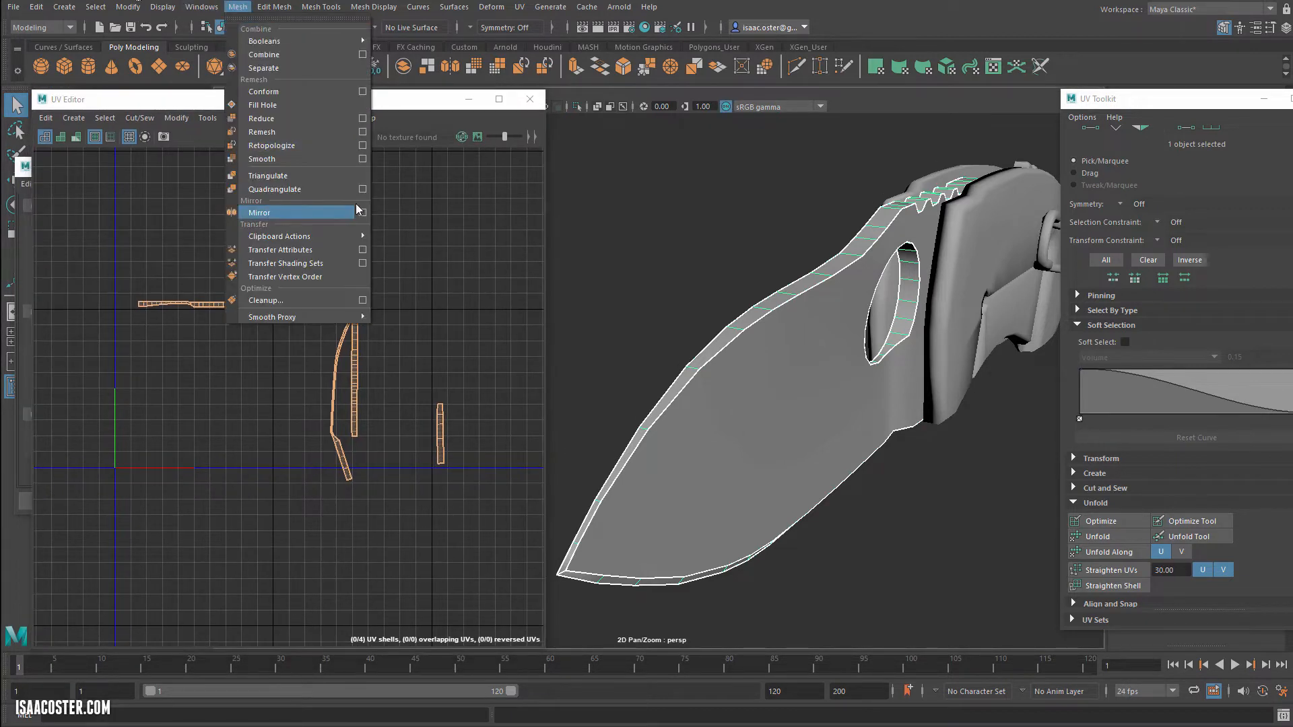
left_click(363, 212)
left_click_drag(185, 175, 224, 171)
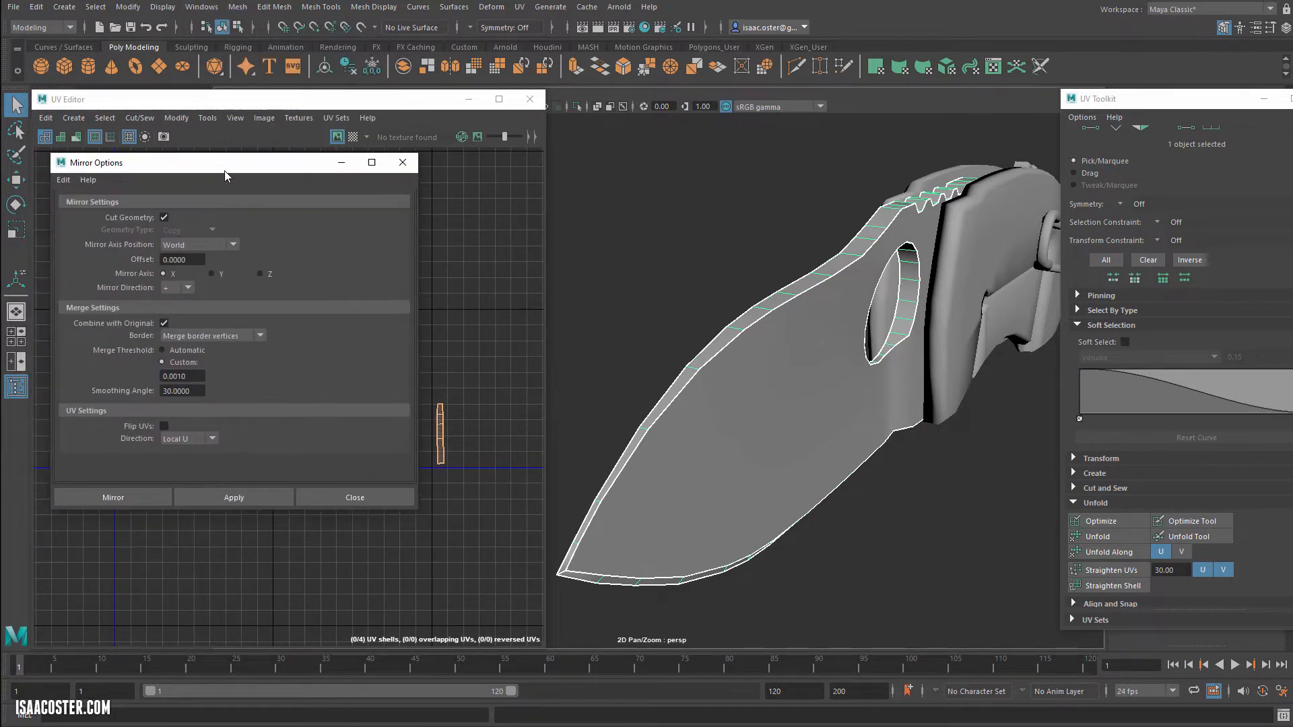
left_click(259, 335)
left_click(216, 377)
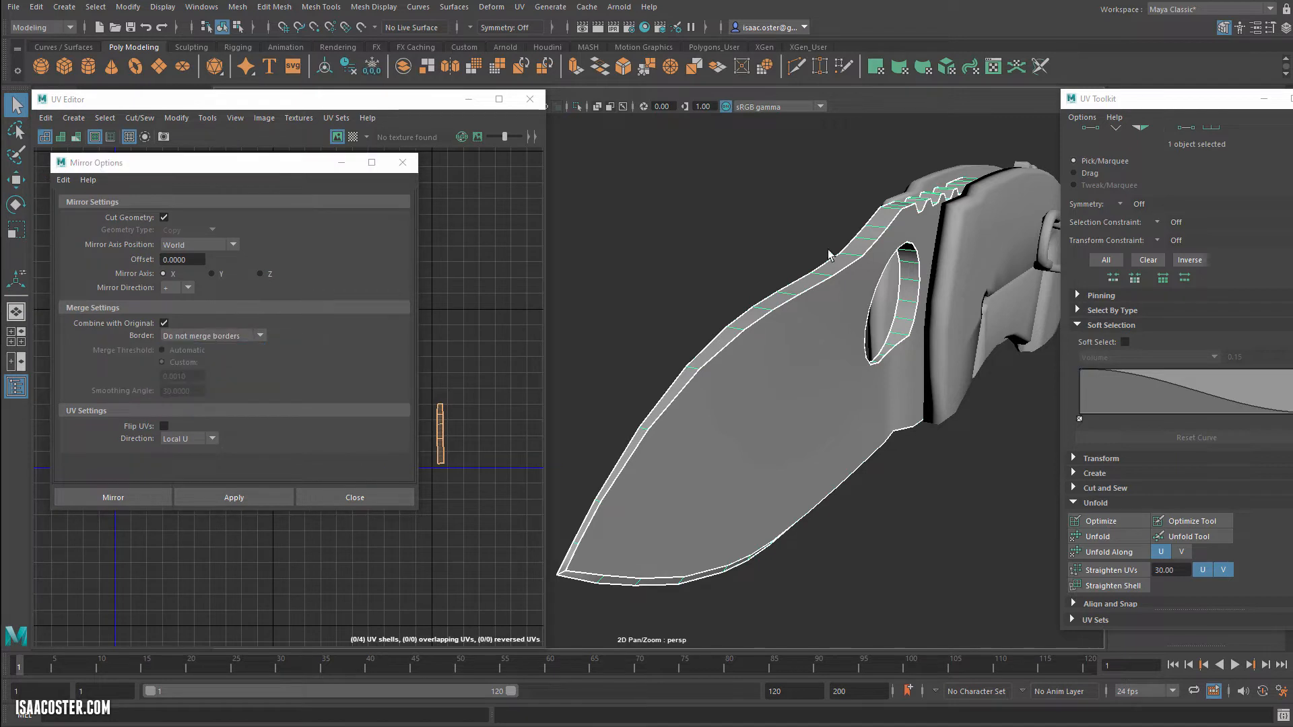
left_click(209, 335)
left_click(213, 352)
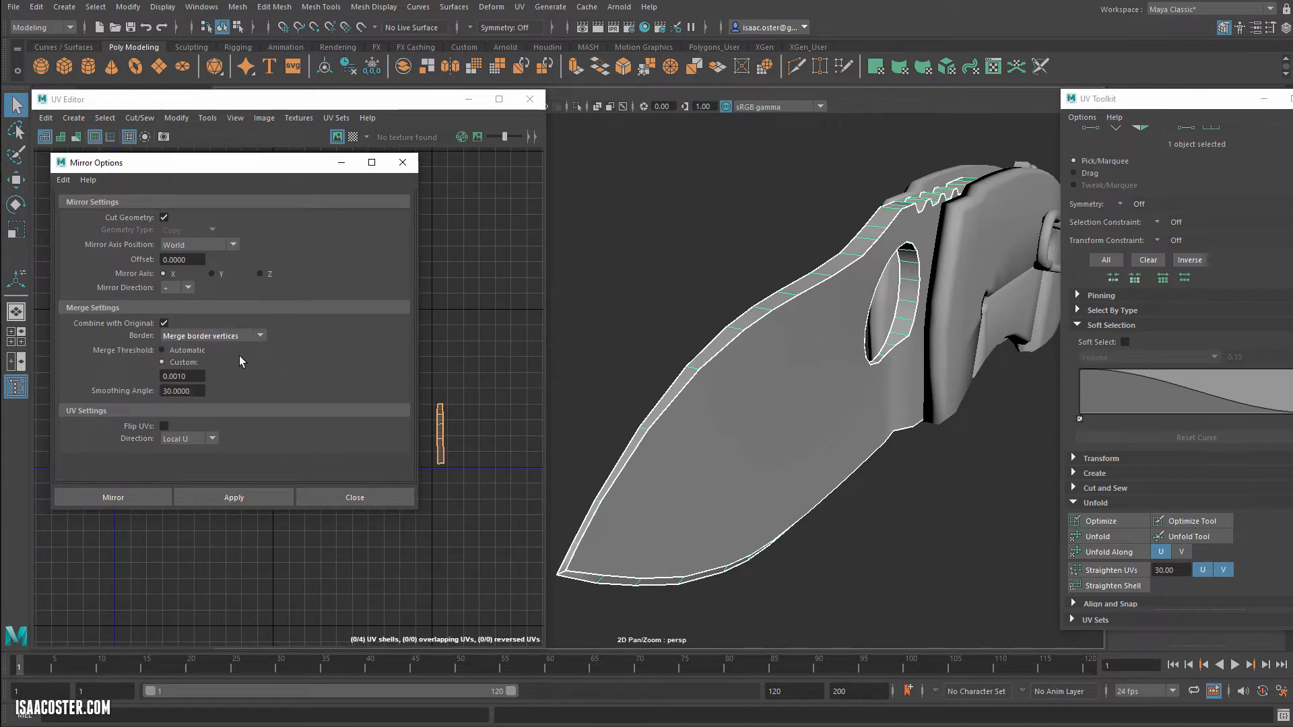
Step: Mirror the edge and hole wall mesh across the world X axis with the merge threshold set to Automatic
left_click(186, 351)
left_click_drag(724, 297, 744, 289, "alt")
left_click(248, 496)
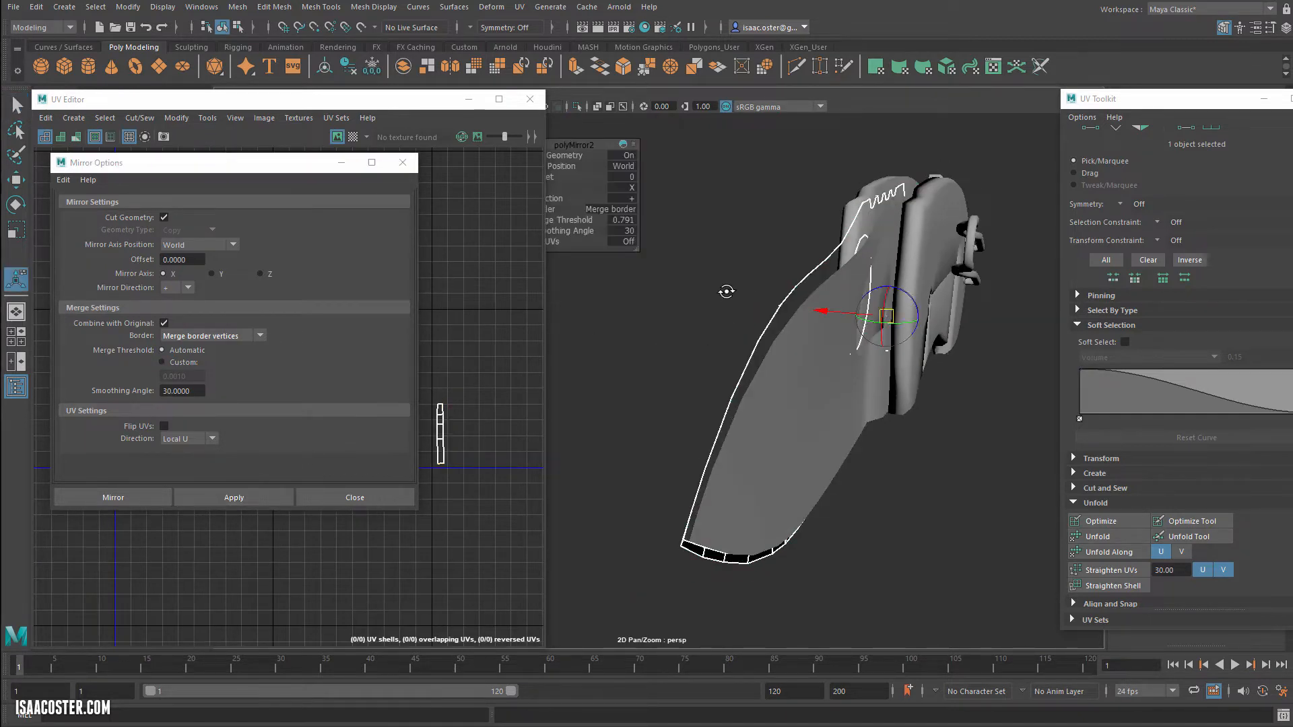
Step: Set the Merge Threshold of the applied mirror to 0.01
left_click_drag(812, 248, 765, 281, "alt")
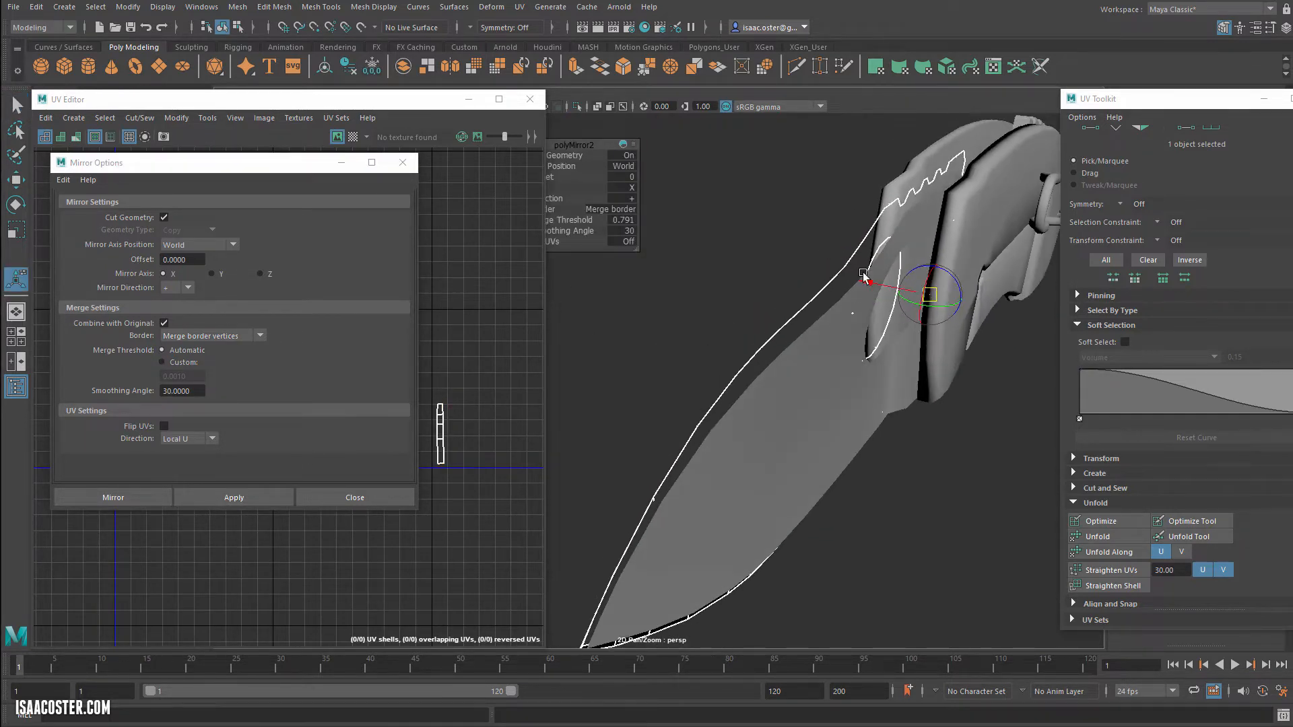
left_click(454, 102)
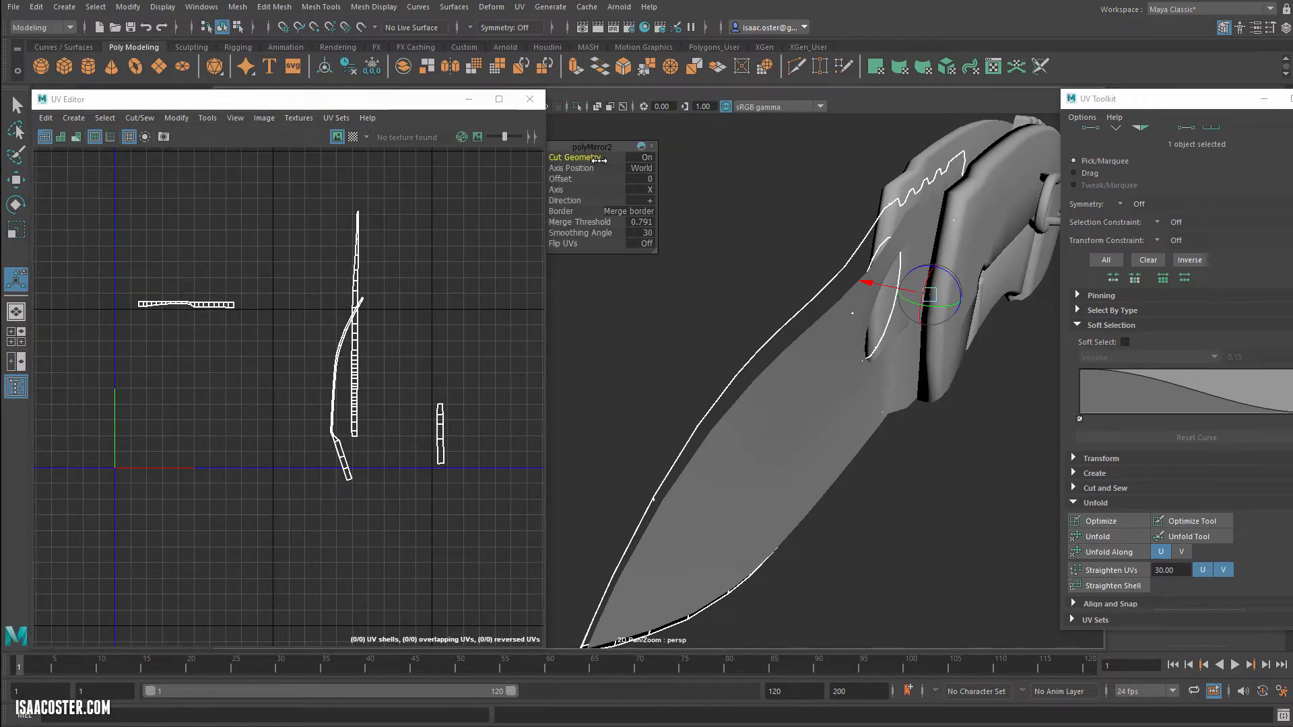
left_click_drag(594, 150, 602, 153)
left_click(657, 224)
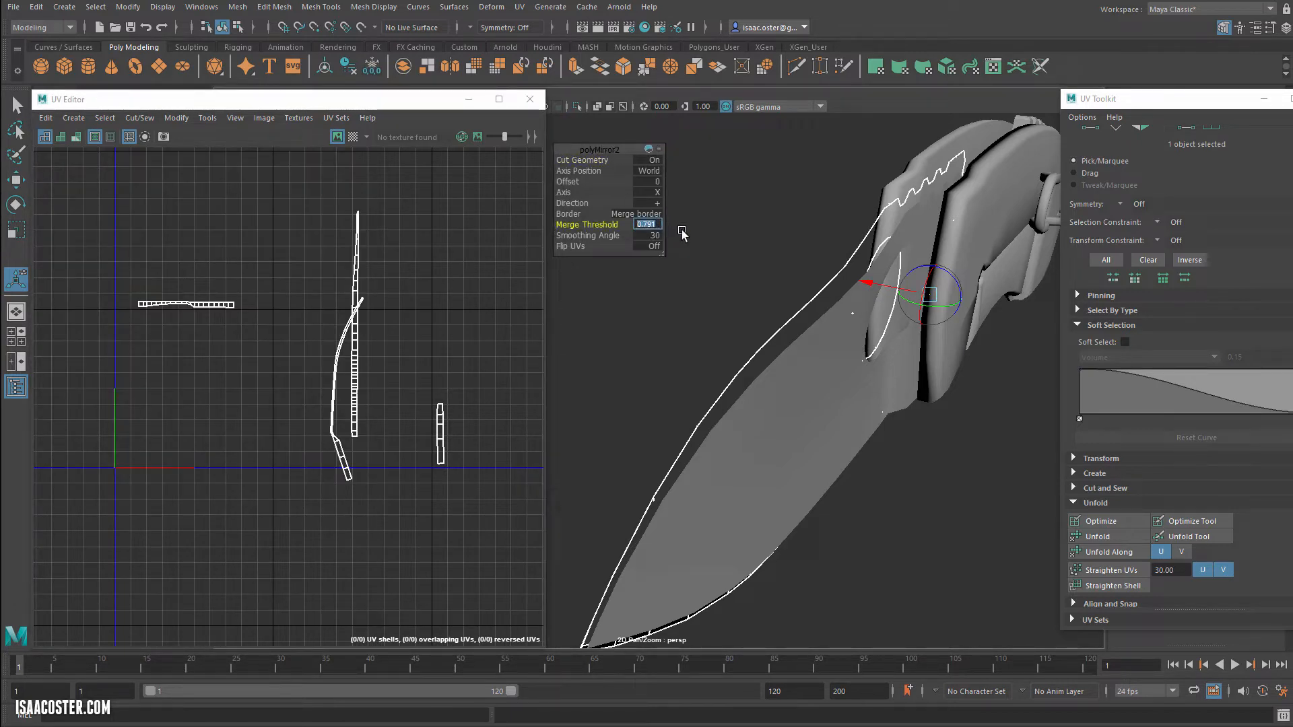
type("0.01")
key("Return")
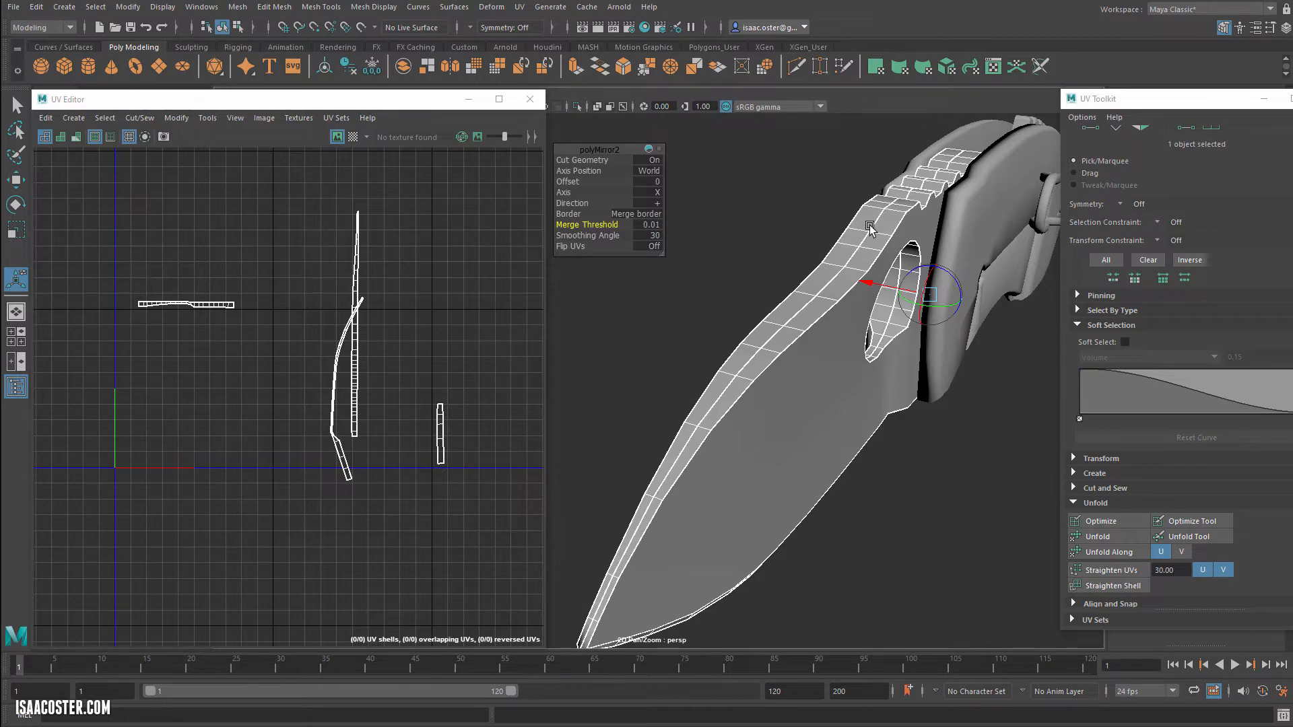
left_click_drag(806, 309, 674, 293, "alt")
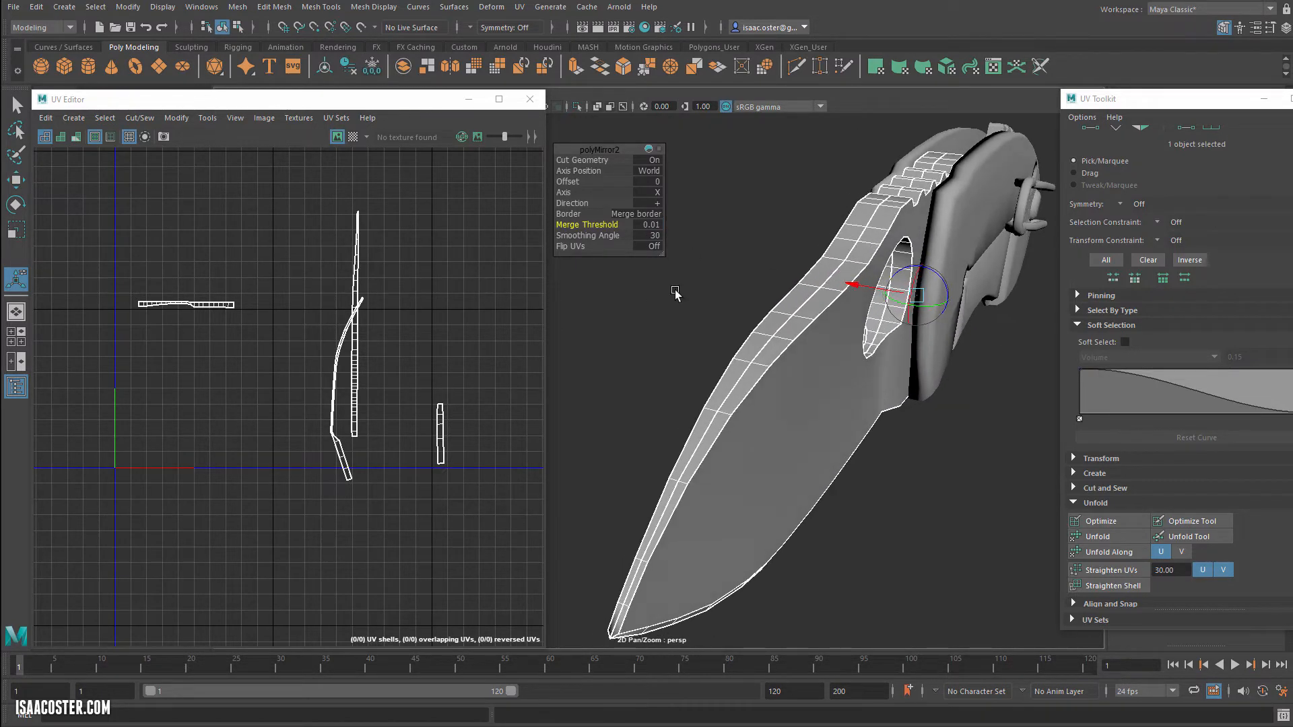
Step: Select the faces of one long straight UV strip and move its shell sideways off its mirrored duplicate
key("q")
left_click(736, 240)
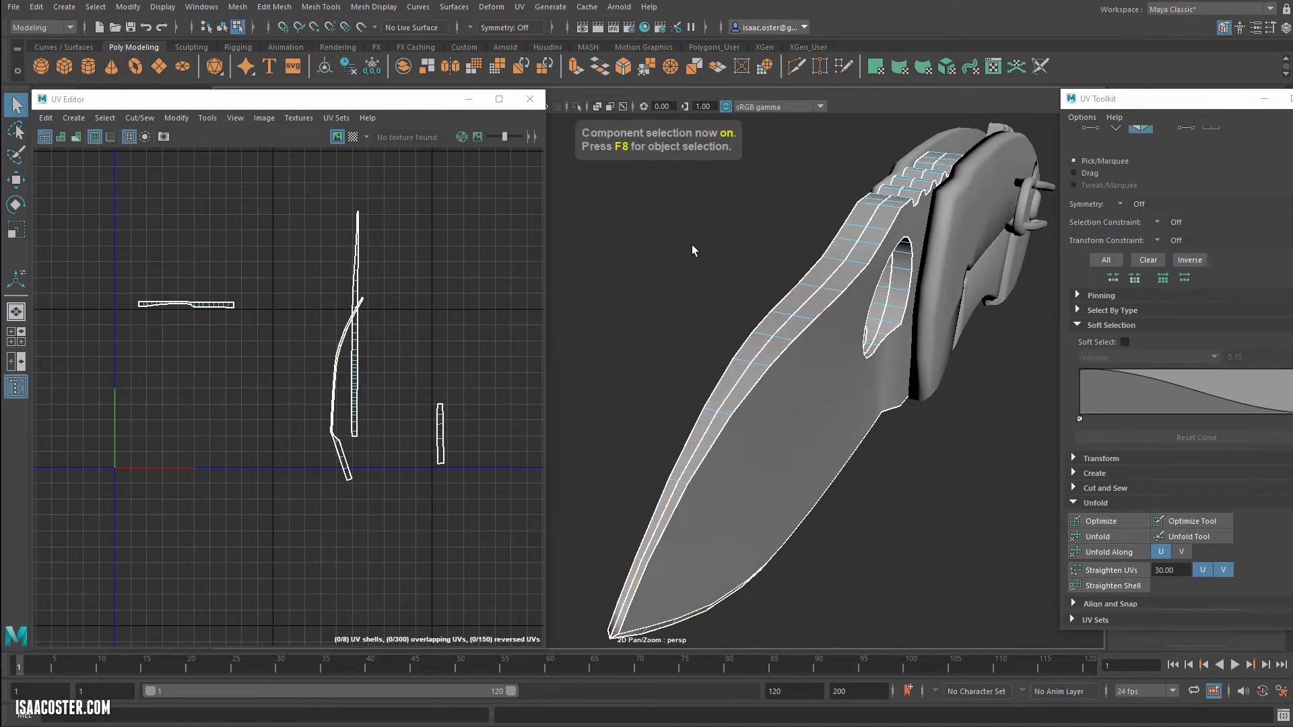
key("F8")
scroll(408, 346, "up", 3)
right_click_drag(389, 343, 388, 378)
double_click(316, 338)
key("w")
left_click_drag(354, 300, 390, 301)
Step: Move the curved cutting-edge UV shell and the short strip's UV shell sideways off their mirrored duplicates
left_click(303, 311)
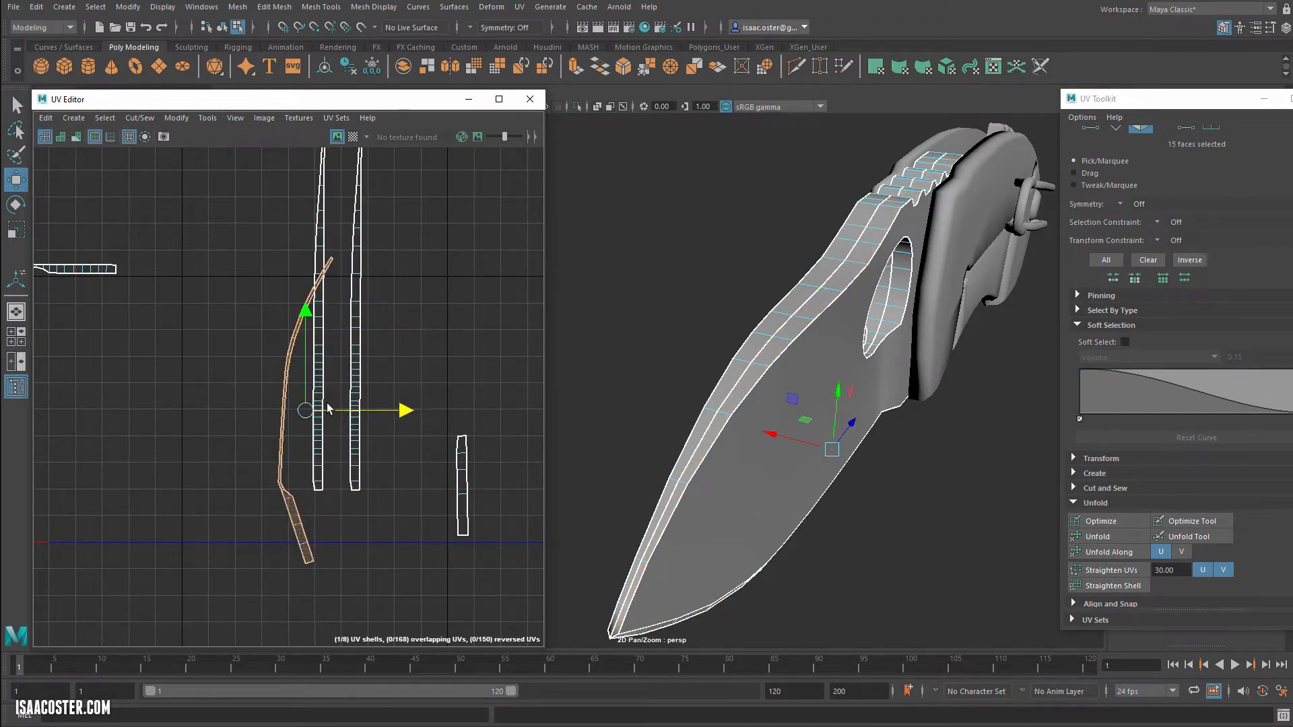
left_click_drag(328, 408, 286, 409)
left_click(462, 465)
left_click_drag(491, 487, 513, 486)
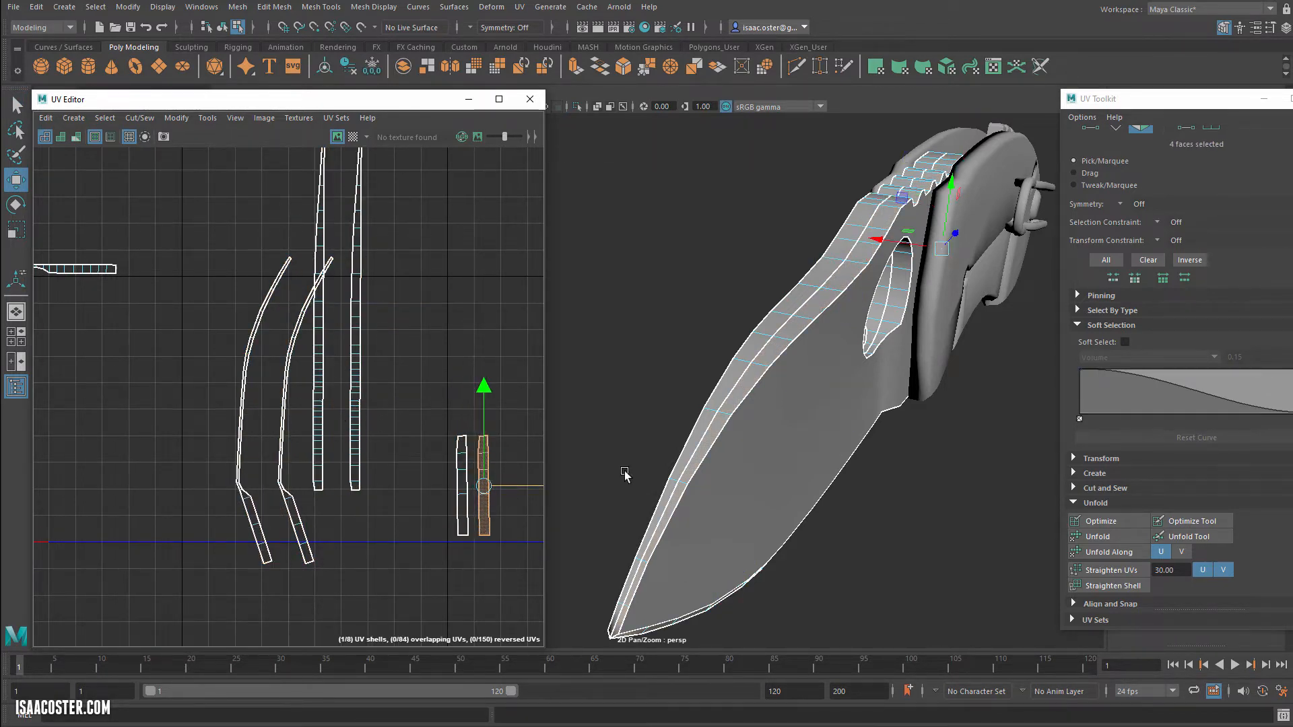
Step: Move one hole wall UV shell straight up off its mirrored duplicate
left_click(104, 269)
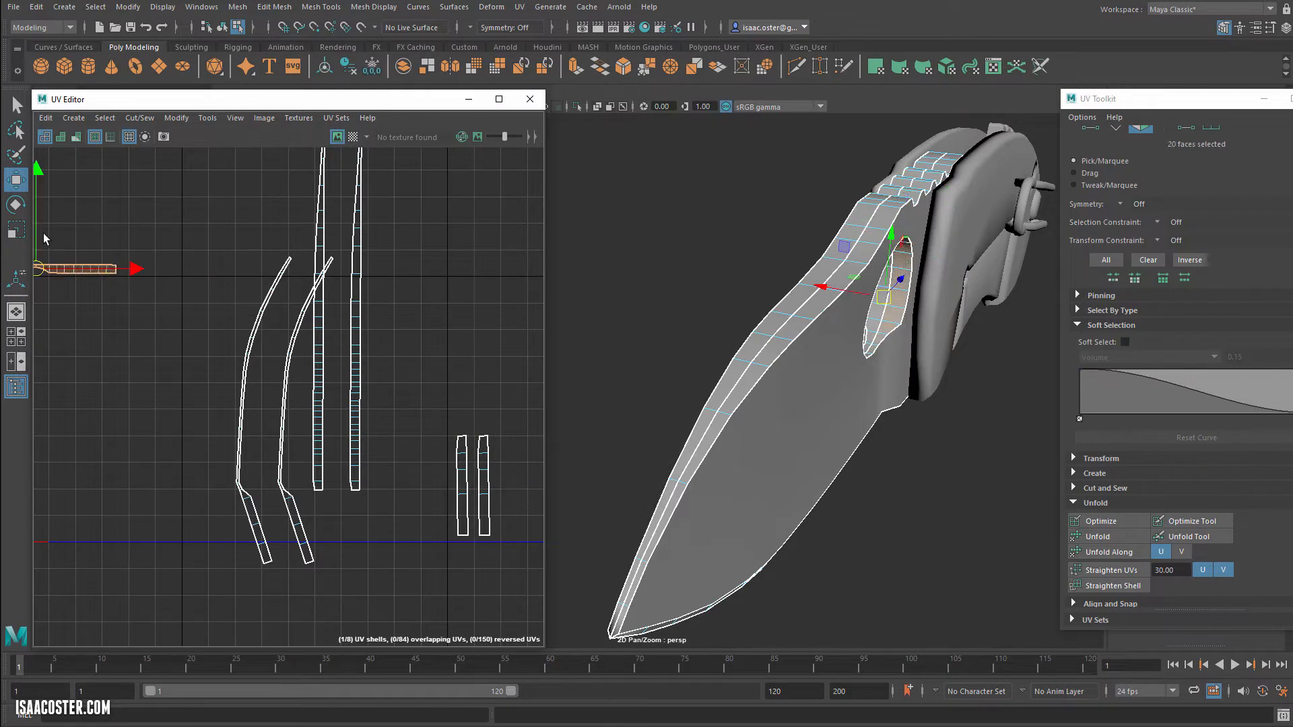
left_click_drag(37, 239, 107, 210)
middle_click_drag(106, 211, 271, 261, "alt")
middle_click_drag(398, 367, 315, 374, "alt")
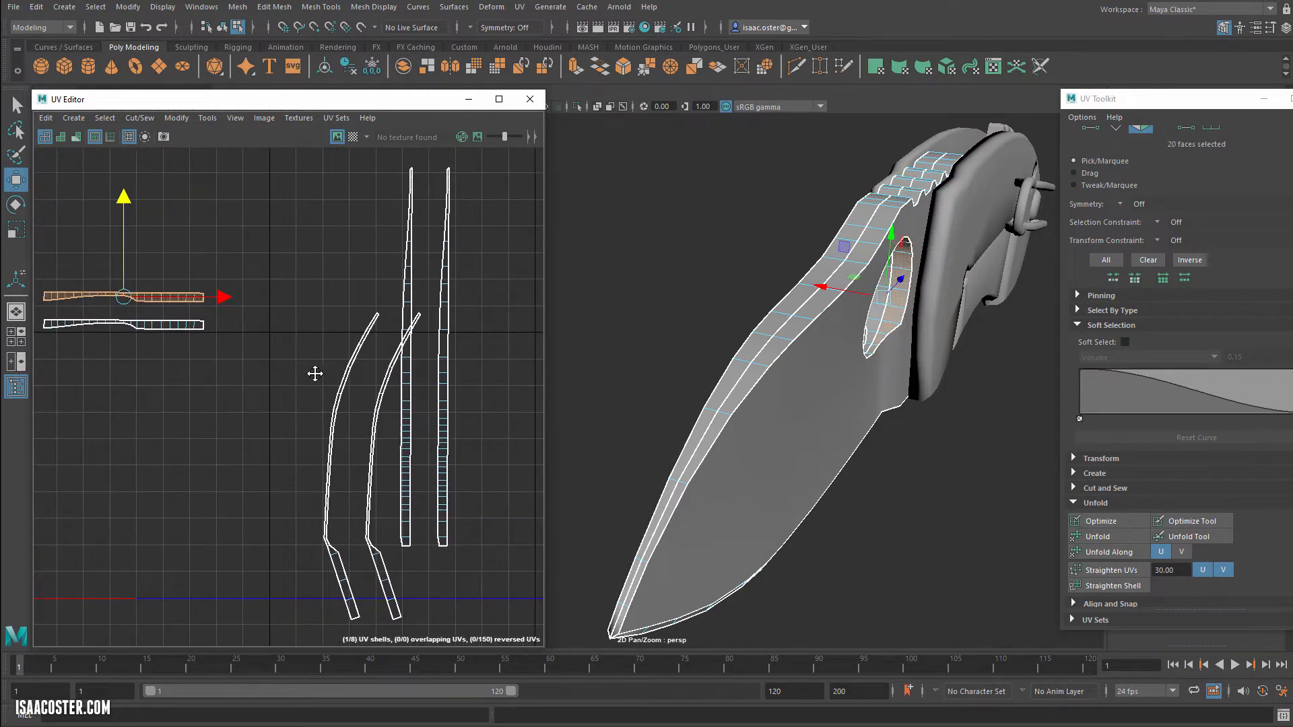
Step: Try to join the two hole wall strips with Move and Sew on their end edges, and undo it
right_click_drag(143, 355, 147, 306)
scroll(167, 320, "up", 3)
scroll(205, 319, "up", 3)
middle_click_drag(210, 305, 473, 288, "alt")
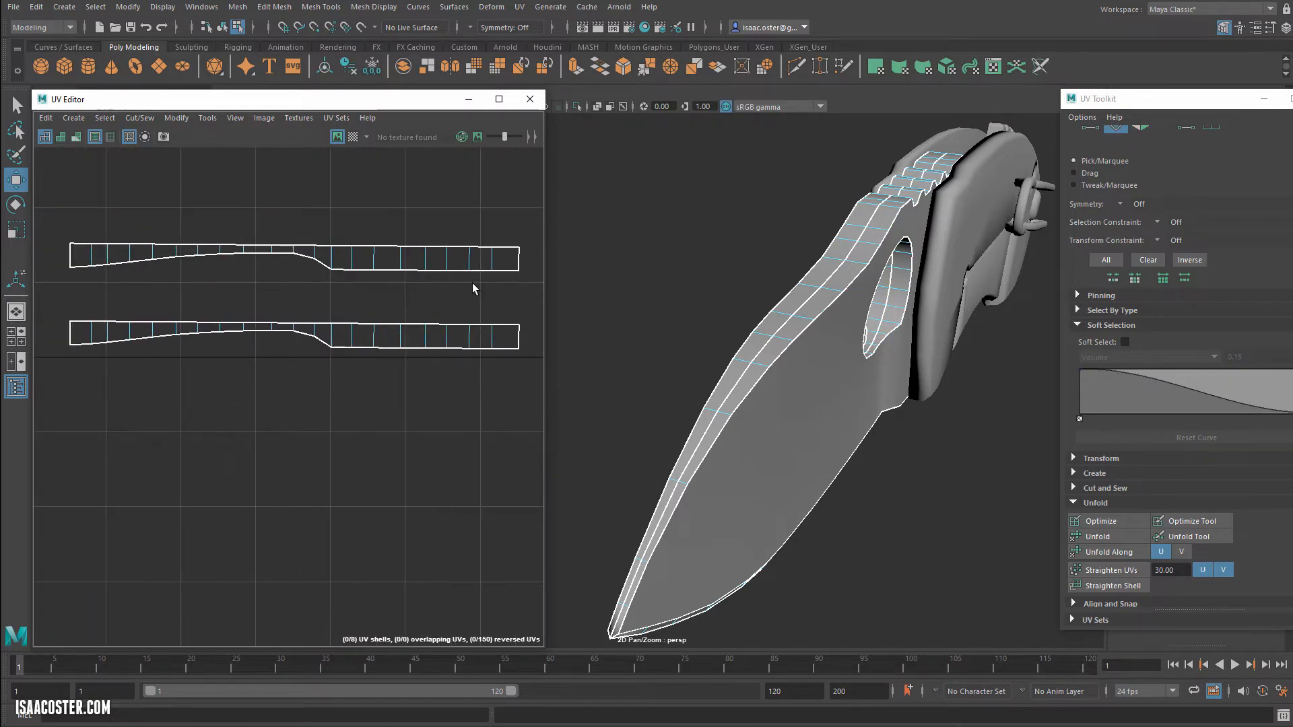
left_click(511, 325)
left_click(94, 322, "shift")
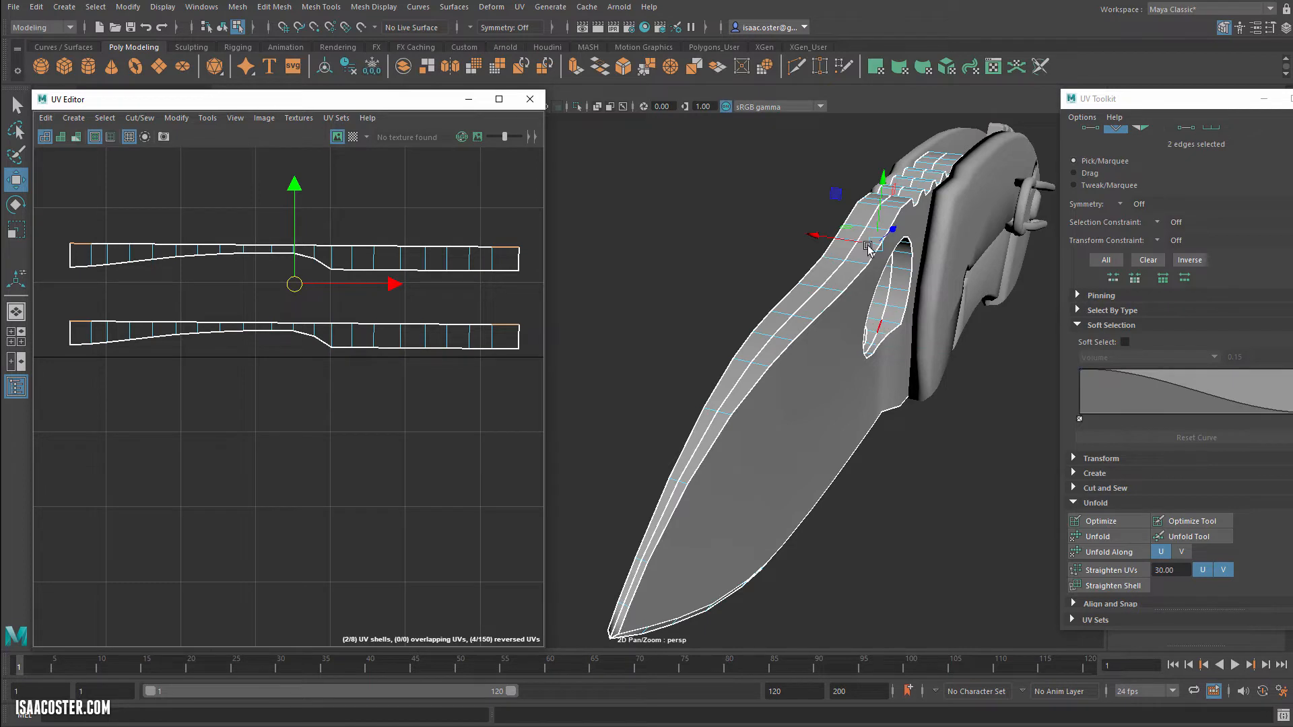
left_click(140, 119)
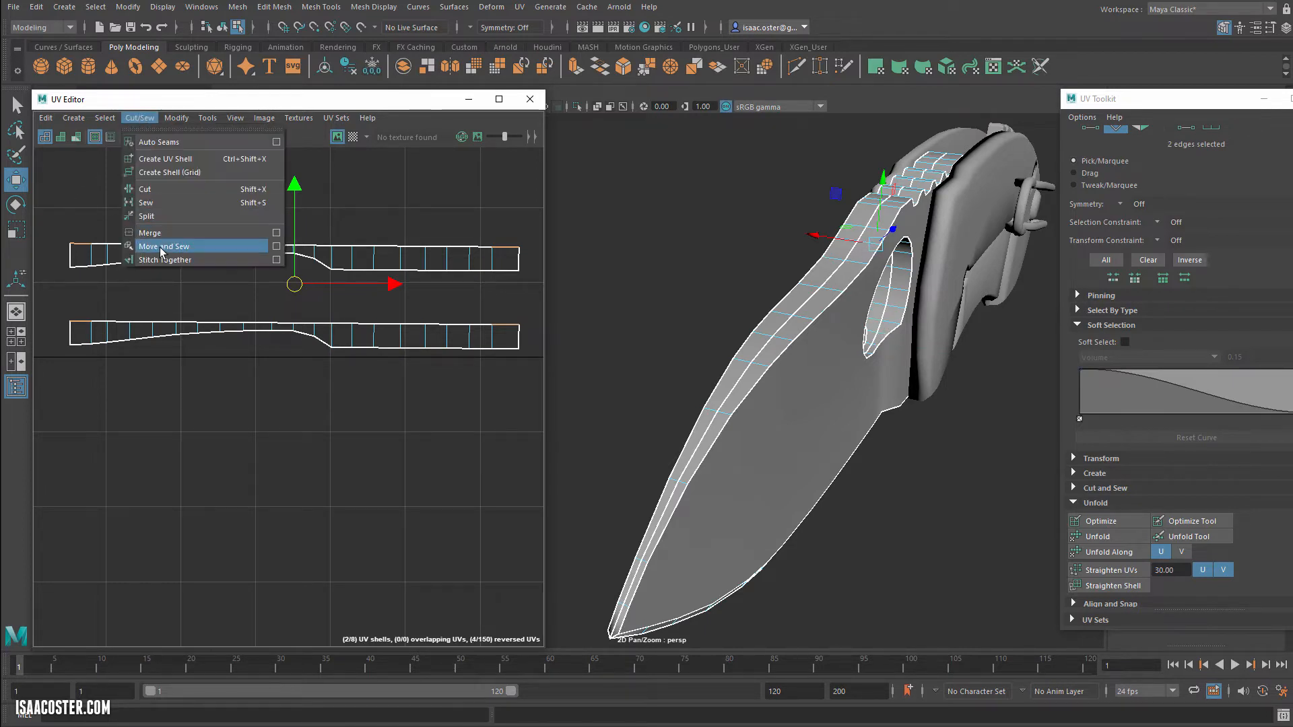
left_click(160, 250)
key("ctrl+z")
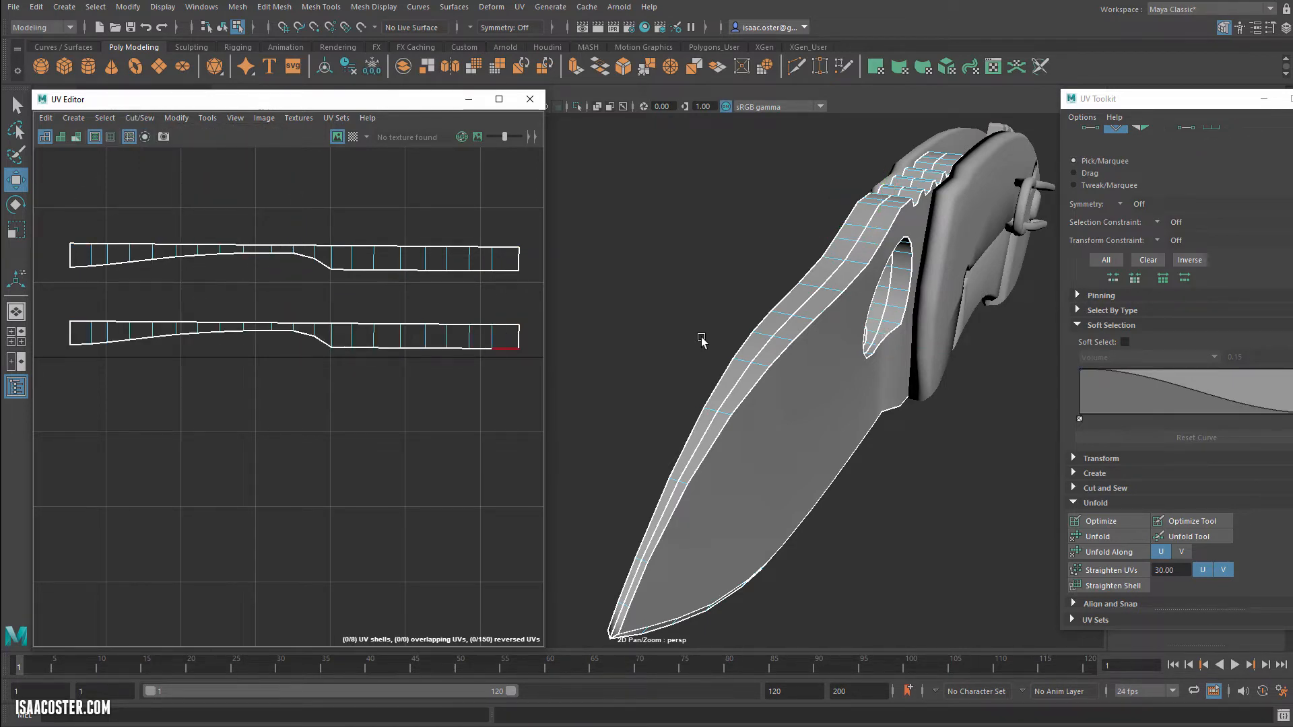
Step: Select the matching long-side edges at both ends of the hole wall strips and join them with Move and Sew
left_click_drag(703, 309, 709, 307, "alt")
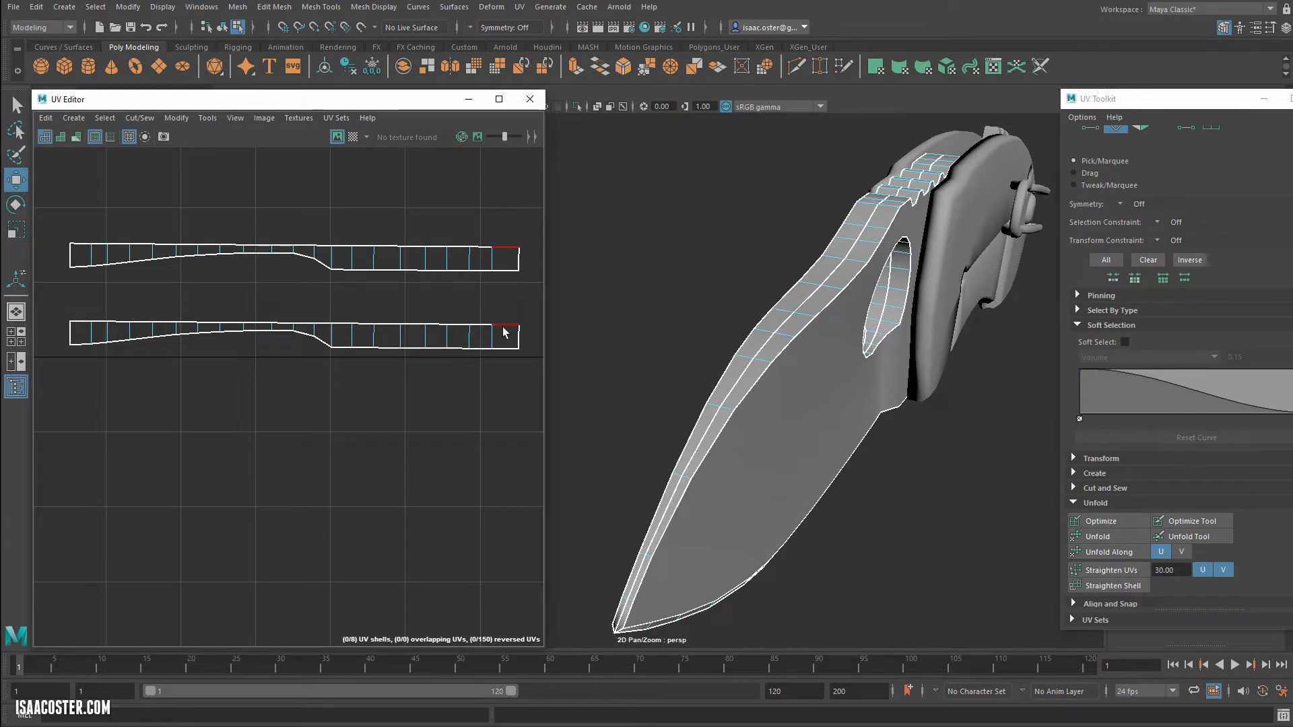
left_click(504, 326)
left_click(446, 282)
right_click_drag(437, 263, 487, 269)
double_click(436, 261)
left_click(498, 321)
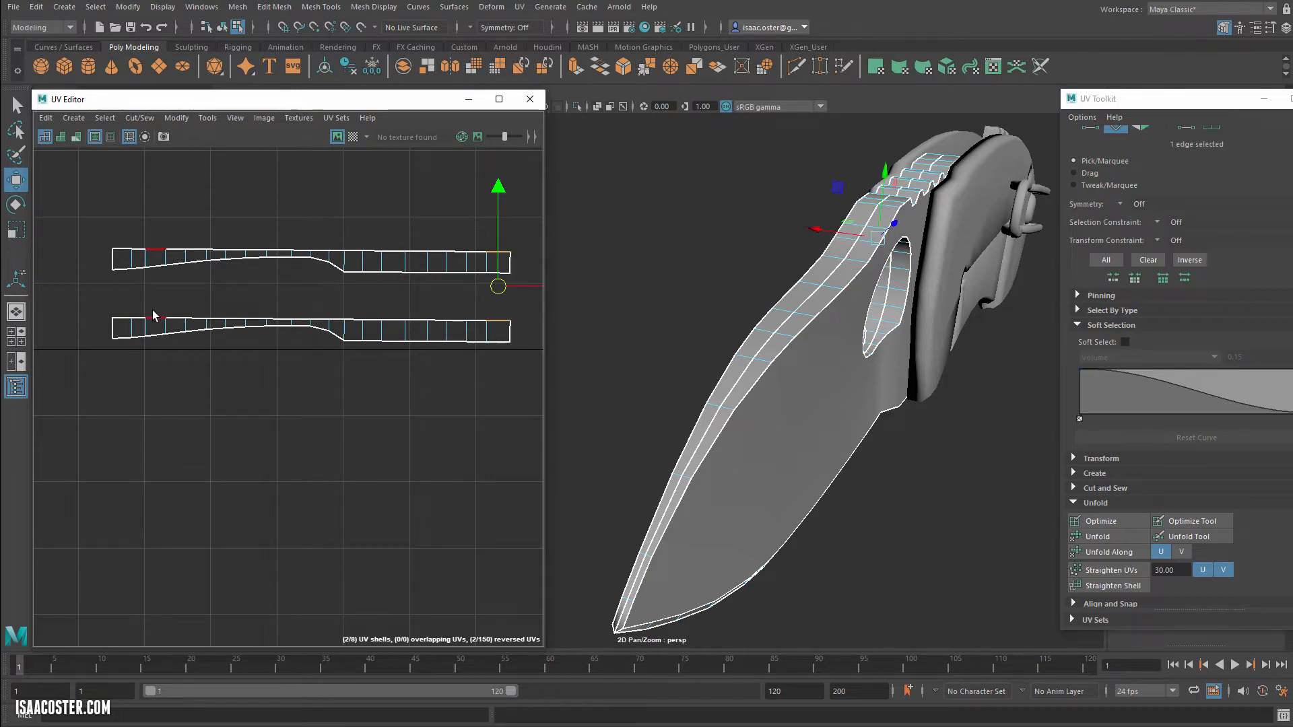
left_click(126, 318, "shift")
left_click(139, 118)
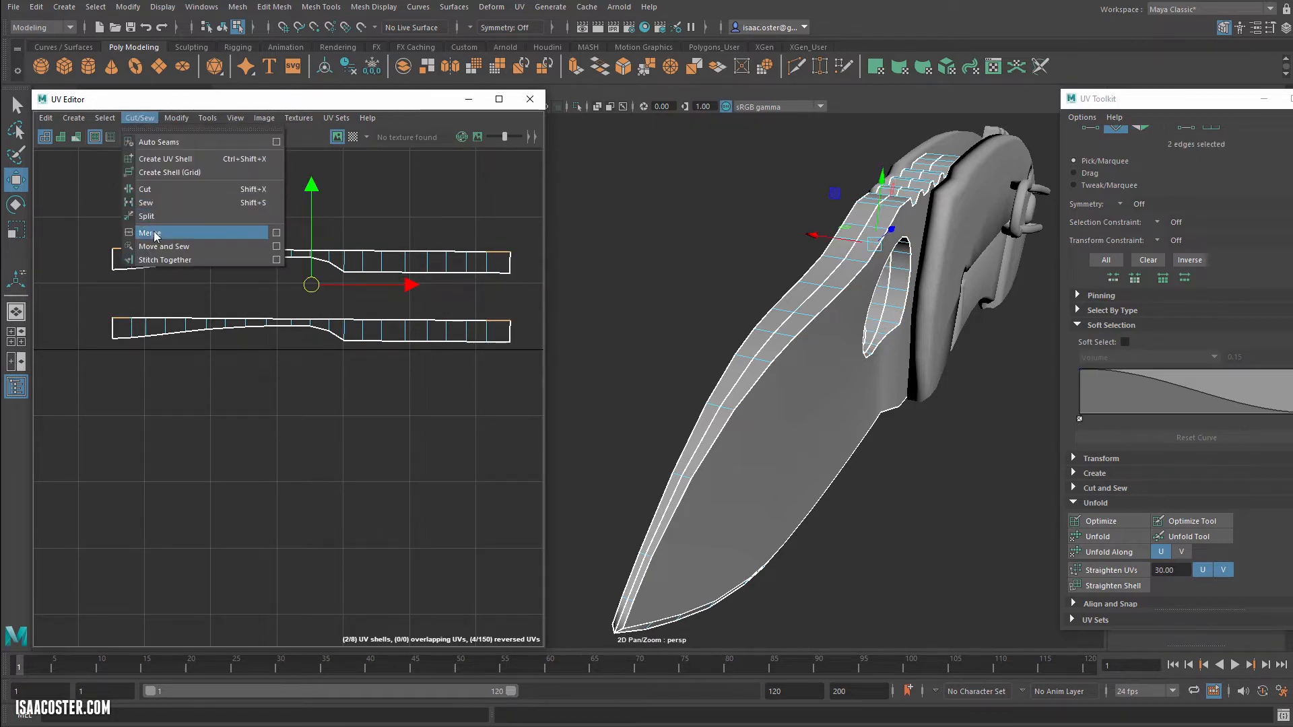
left_click(165, 251)
Step: Select all faces of the joined hole wall shell and unfold it
right_click_drag(397, 260, 396, 289)
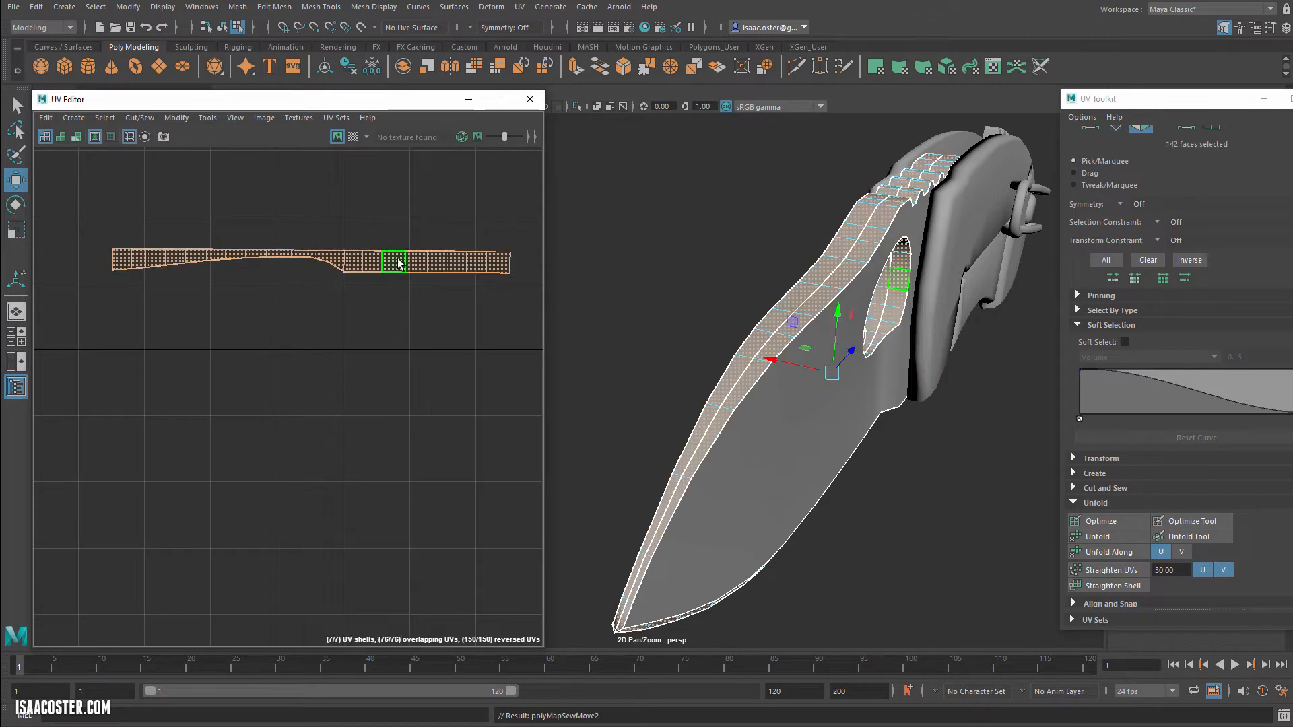
double_click(396, 259)
left_click(1108, 537)
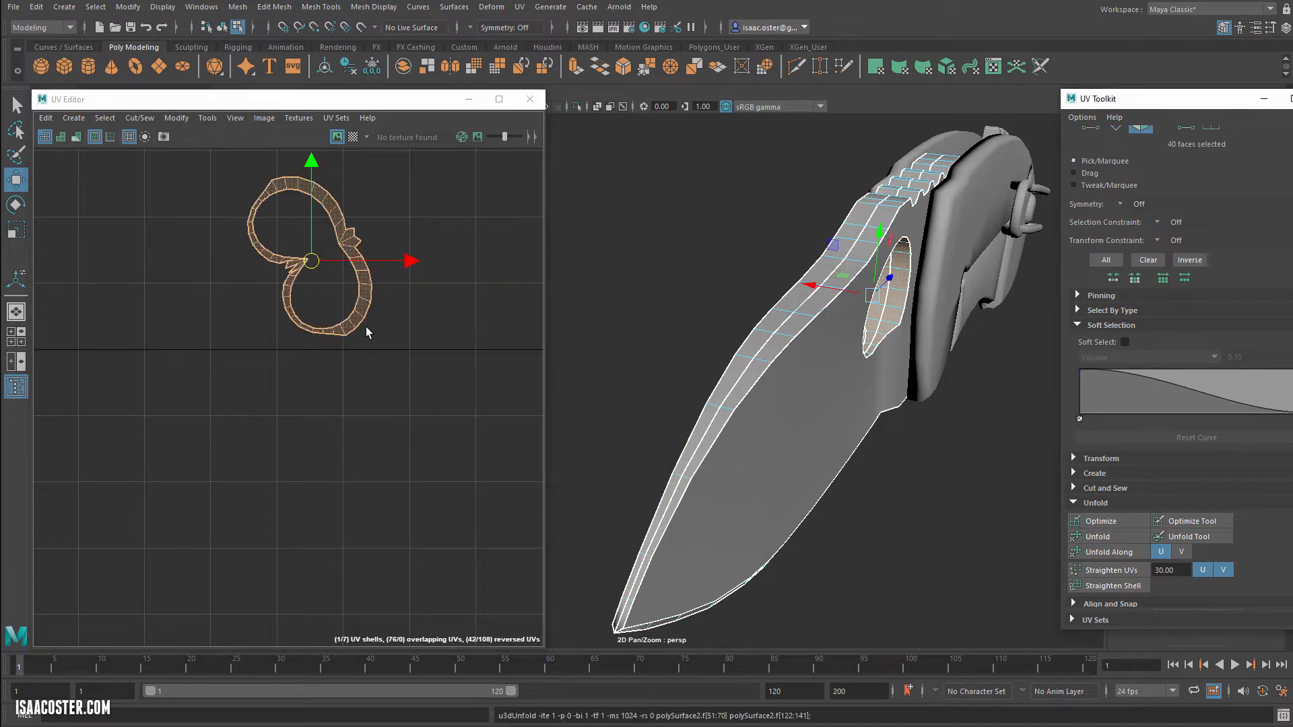
scroll(366, 326, "up", 5)
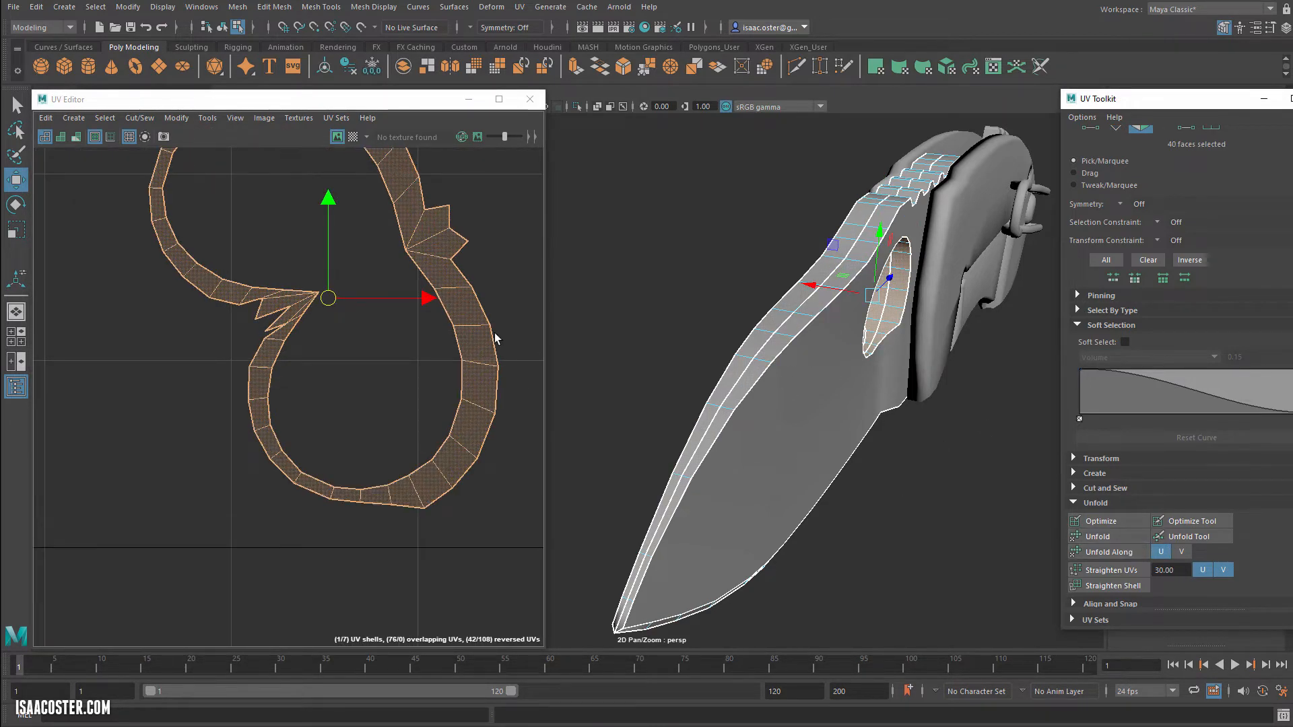
Step: Select the seam edge loop along the inside of the unfolded hole wall shell and Move and Sew it
left_click(375, 225)
right_click_drag(375, 224, 372, 192)
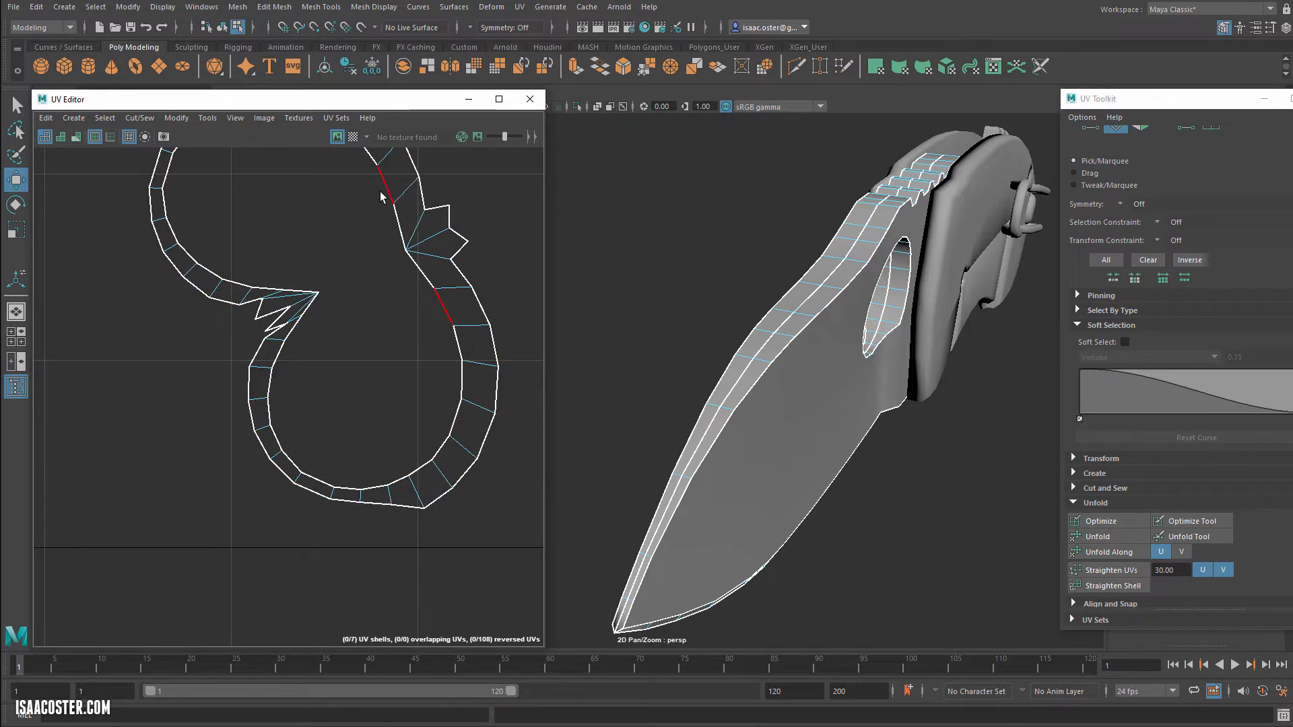
double_click(383, 192)
left_click(148, 119)
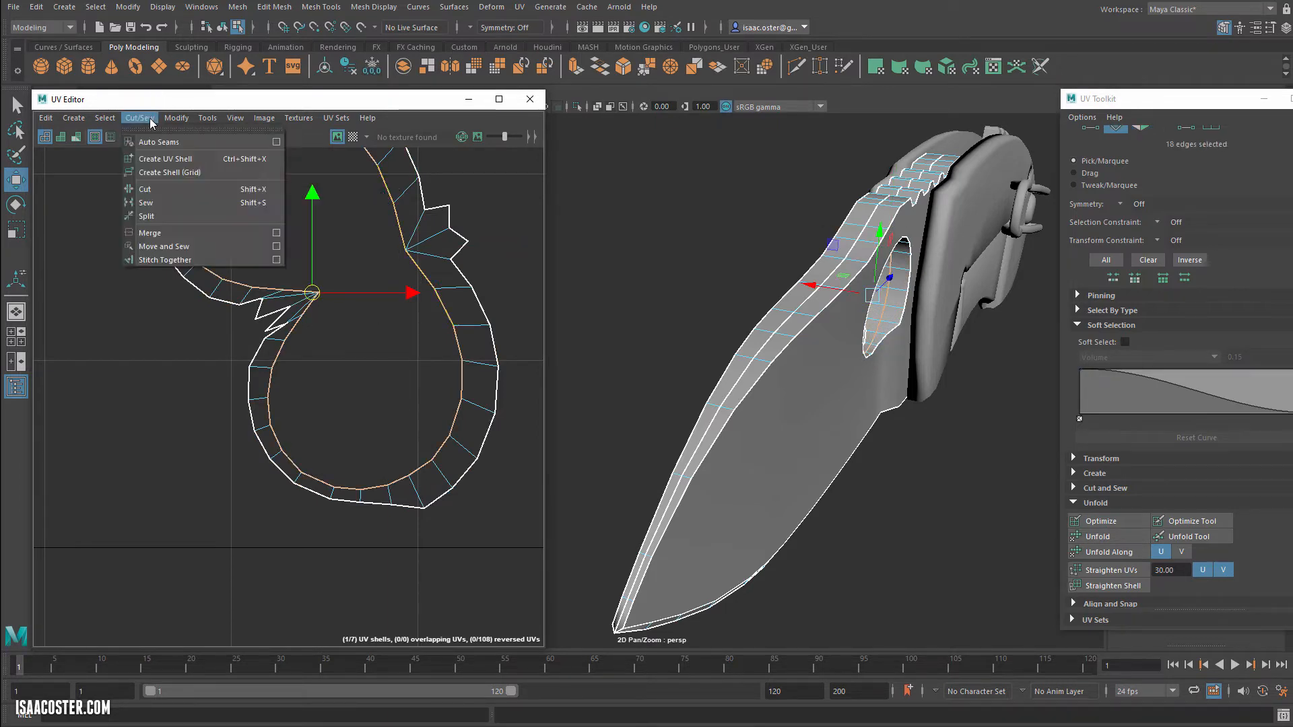
left_click(170, 244)
Step: Unfold the fully sewn hole wall shell and rotate it until the strip lies horizontally
right_click_drag(423, 338, 423, 371)
double_click(424, 370)
left_click(1084, 535)
scroll(404, 430, "down", 5)
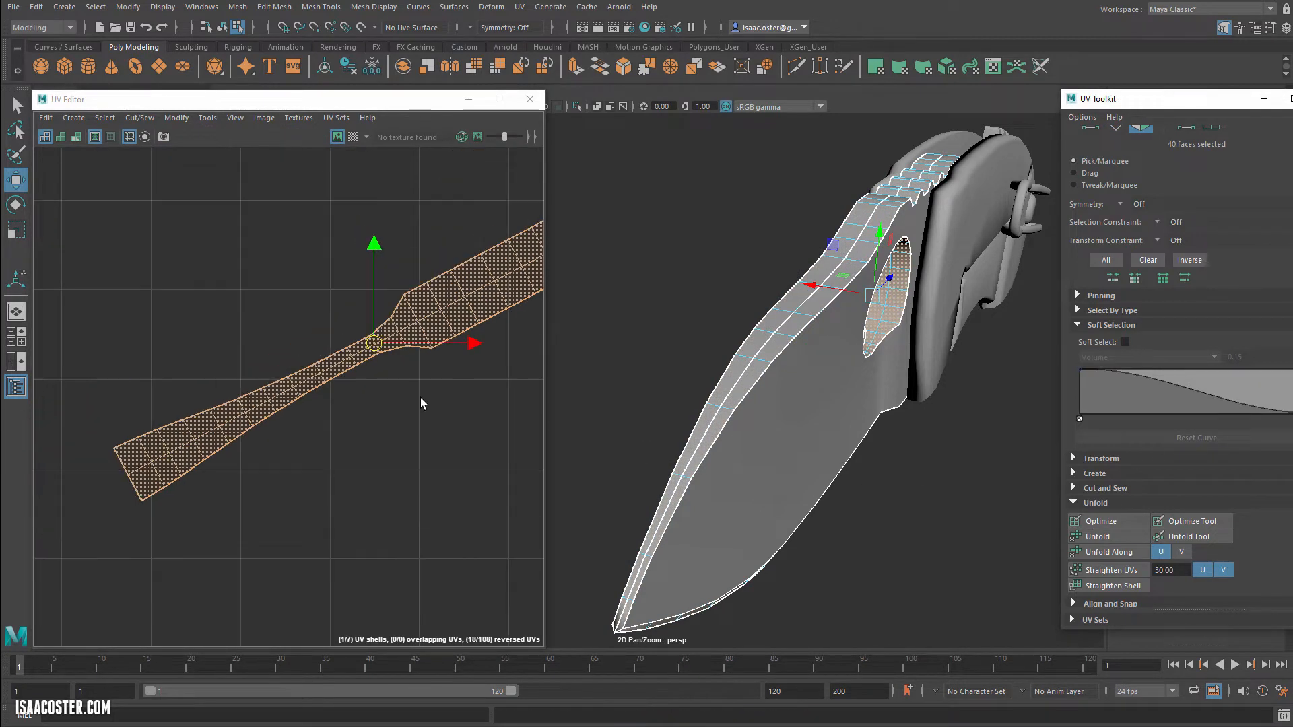
key("e")
left_click_drag(384, 462, 344, 477)
scroll(374, 495, "down", 3)
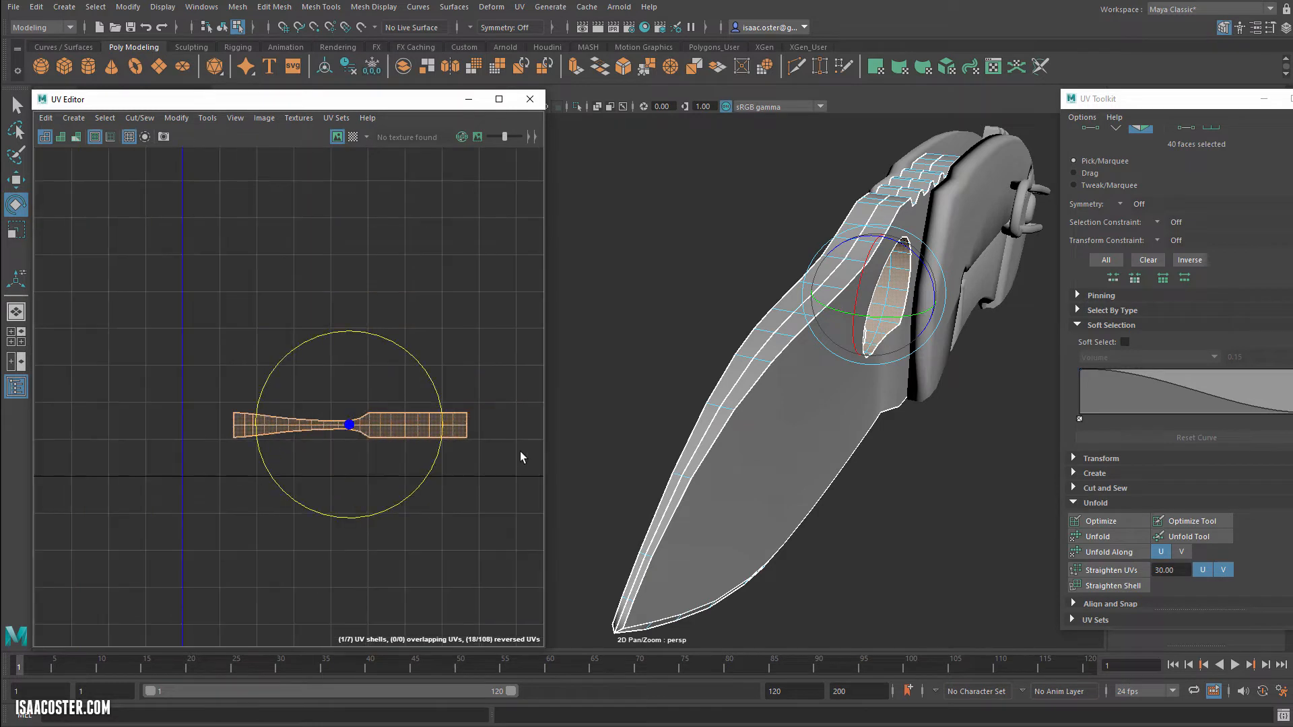
Step: Select the matching edges at both ends of the two curved cutting-edge strips and join them with Move and Sew
middle_click_drag(521, 454, 85, 228, "alt")
middle_click_drag(239, 276, 234, 208, "alt")
scroll(292, 532, "up", 3)
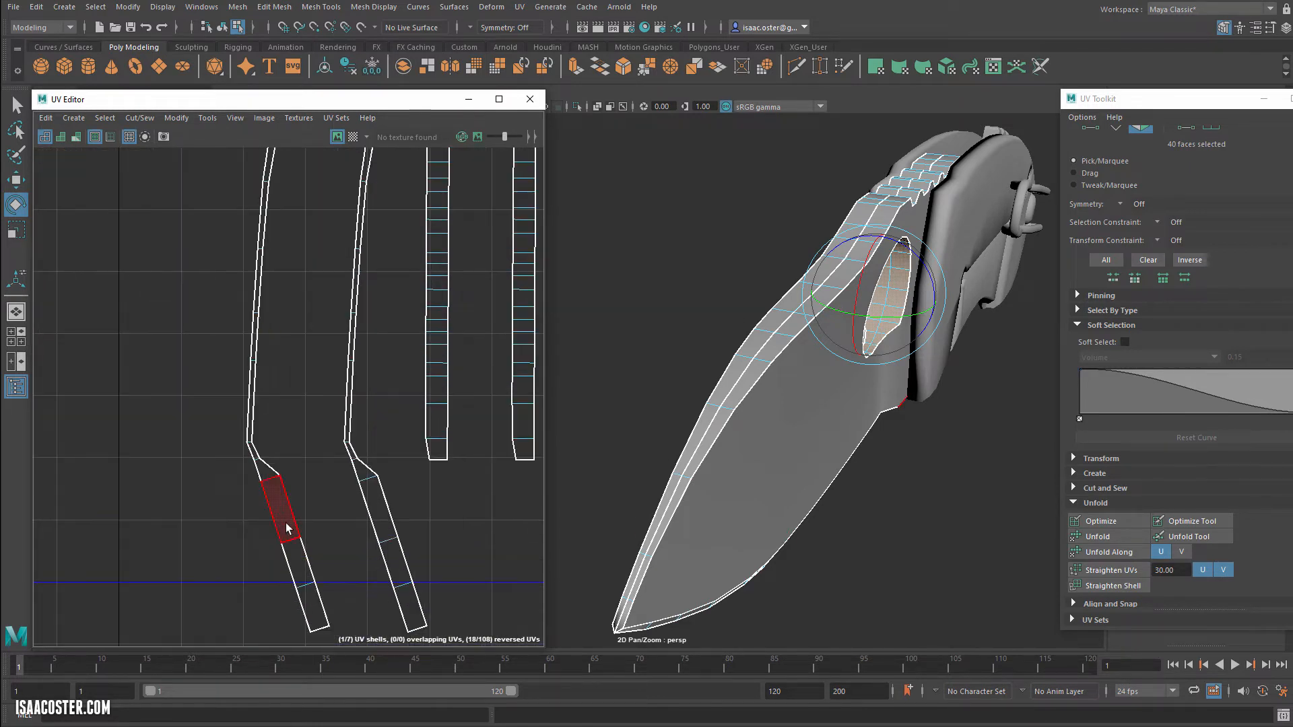
right_click_drag(286, 477, 284, 450)
left_click(291, 466)
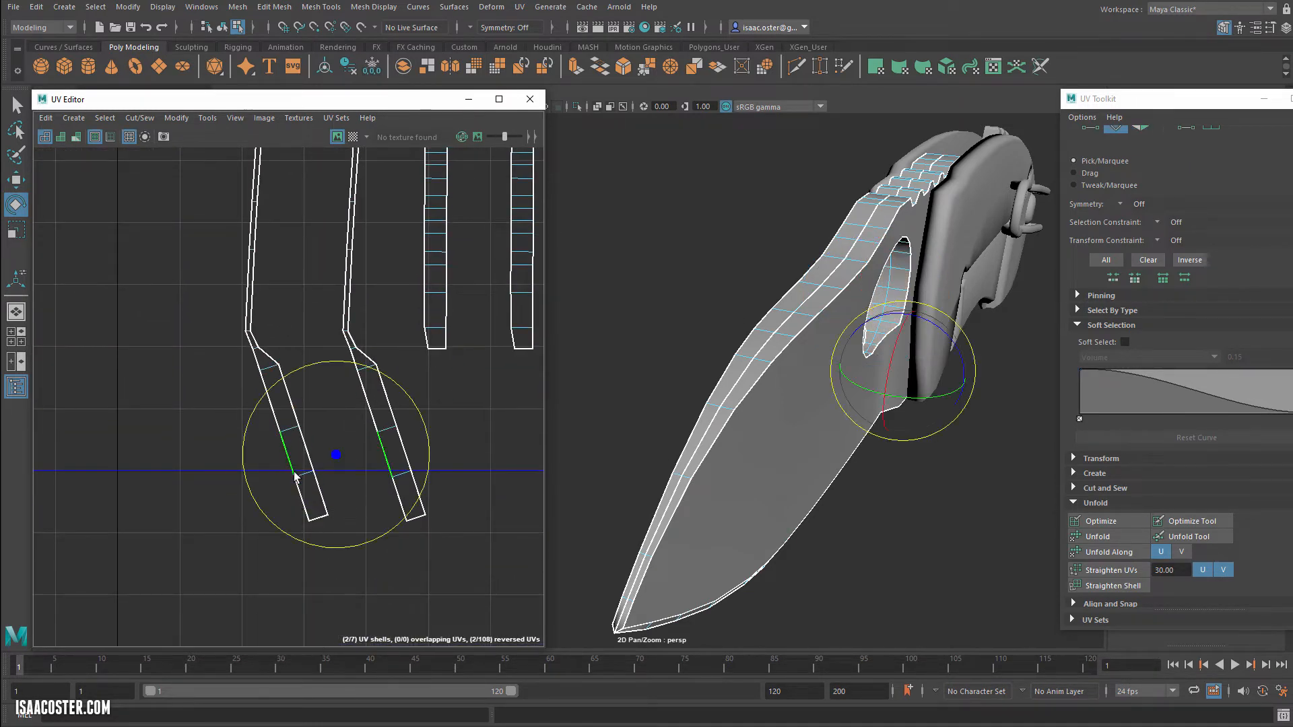
left_click(205, 516)
left_click(297, 506)
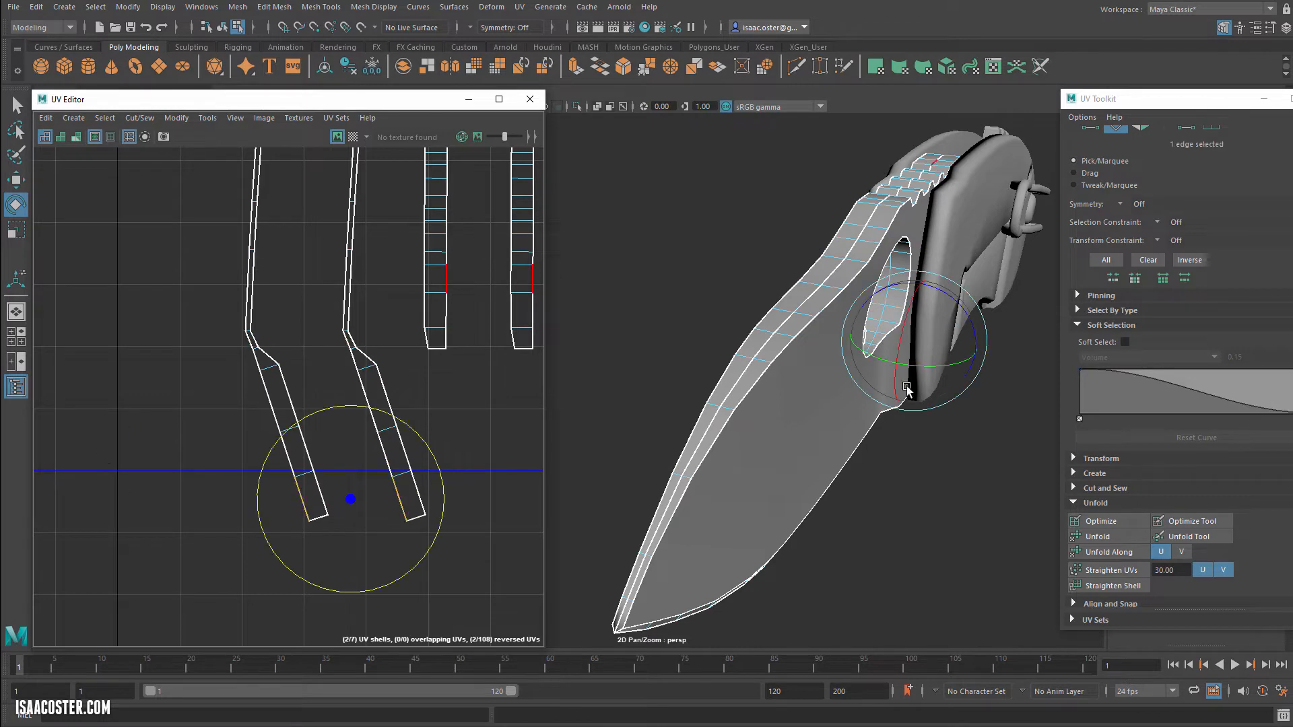
left_click(404, 505)
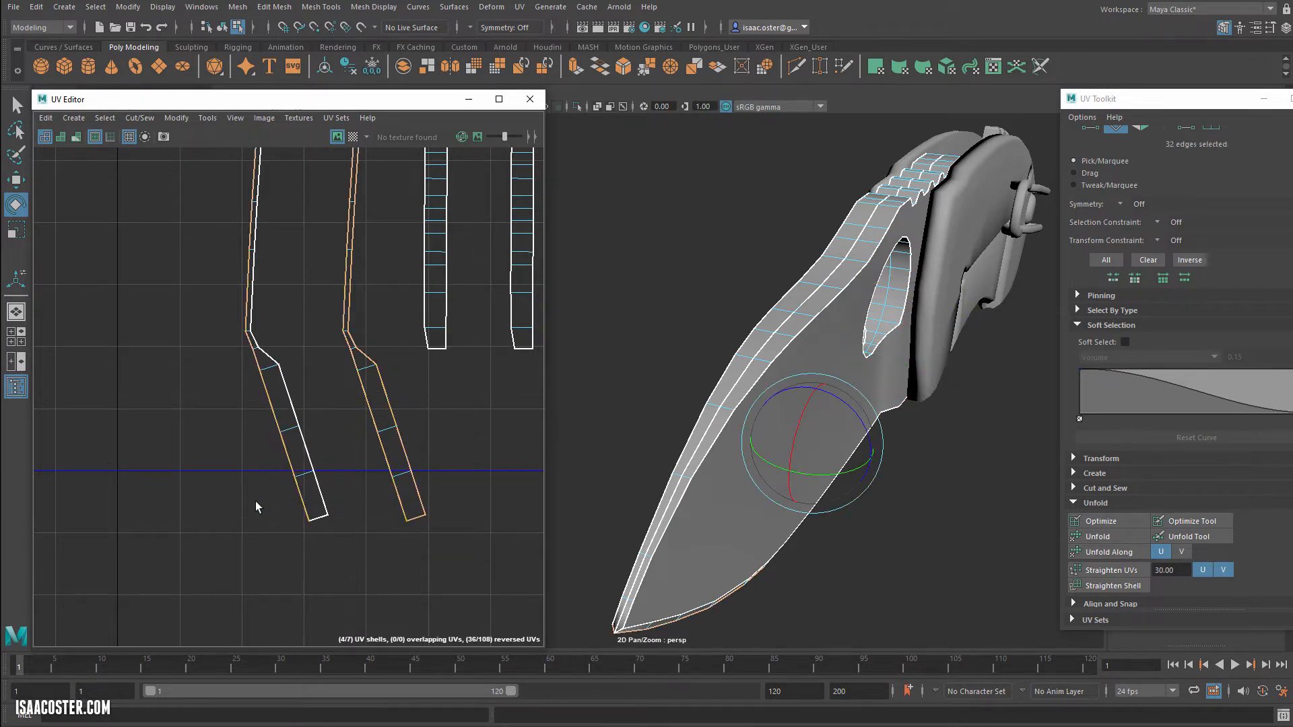
left_click(302, 499)
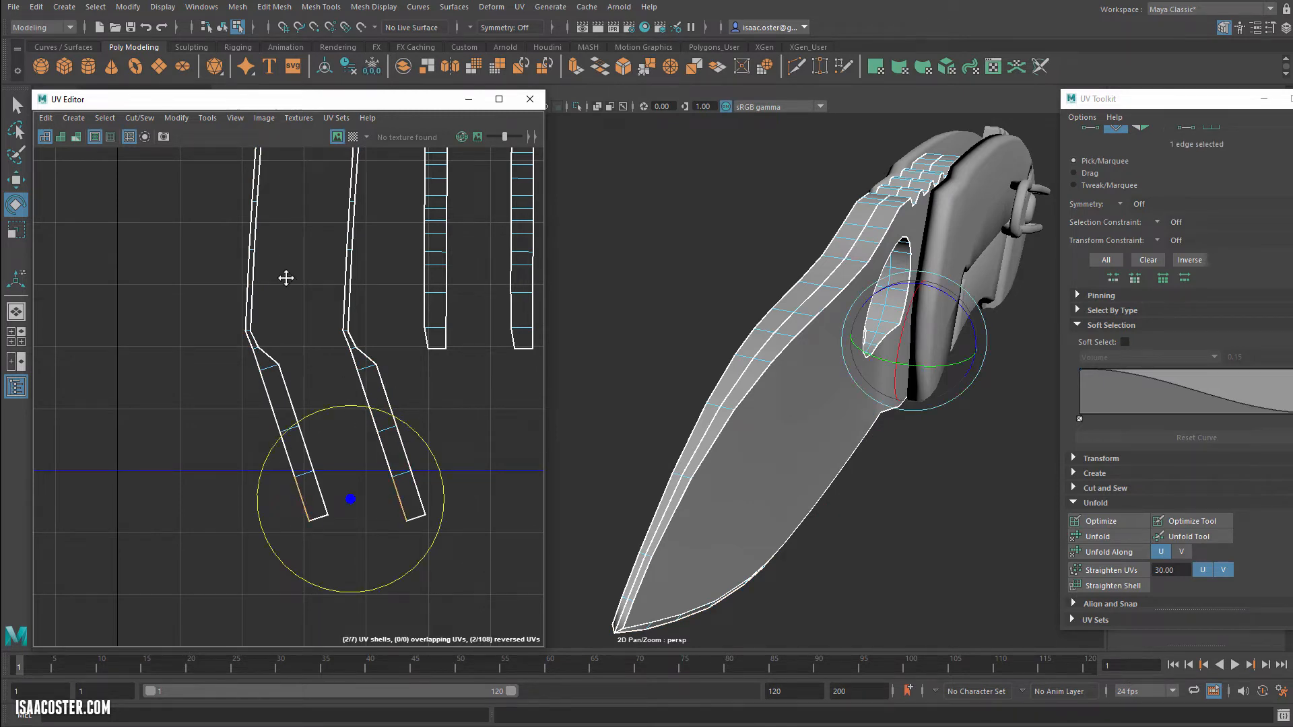
middle_click_drag(286, 278, 308, 623, "alt")
middle_click_drag(367, 243, 261, 472, "alt")
left_click(270, 386, "shift")
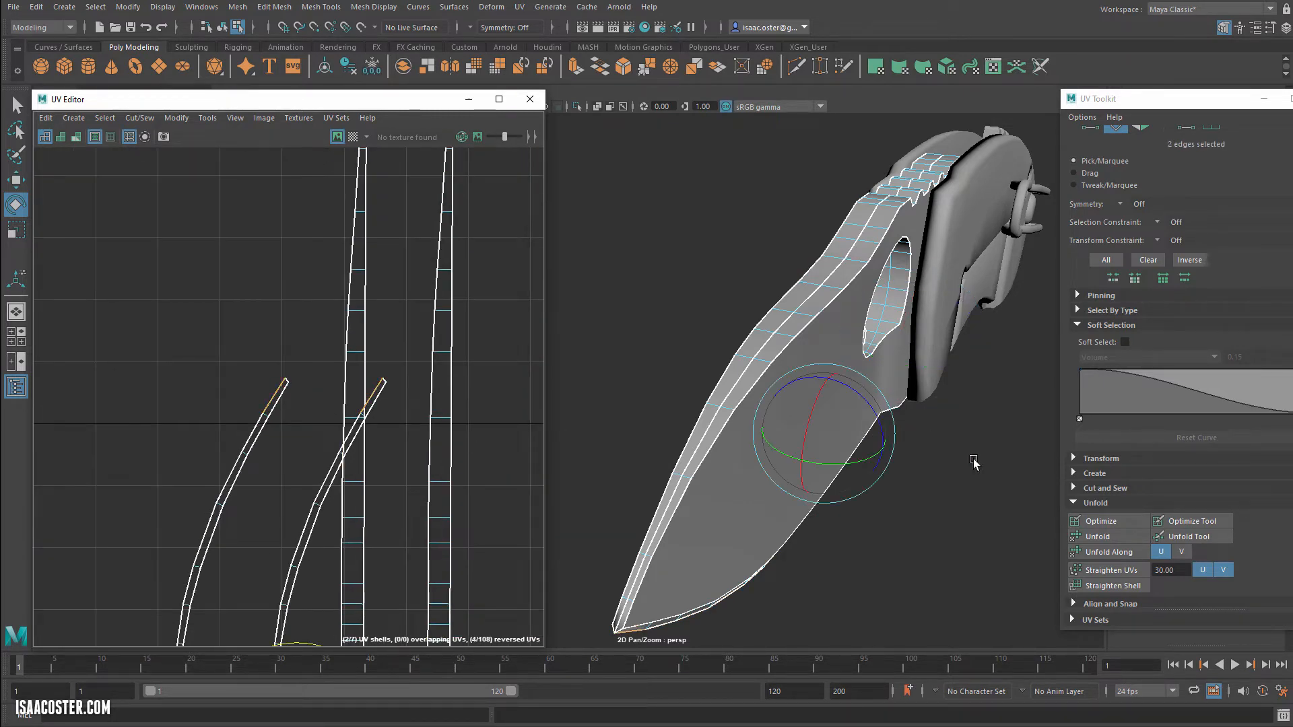
left_click(139, 118)
left_click(169, 250)
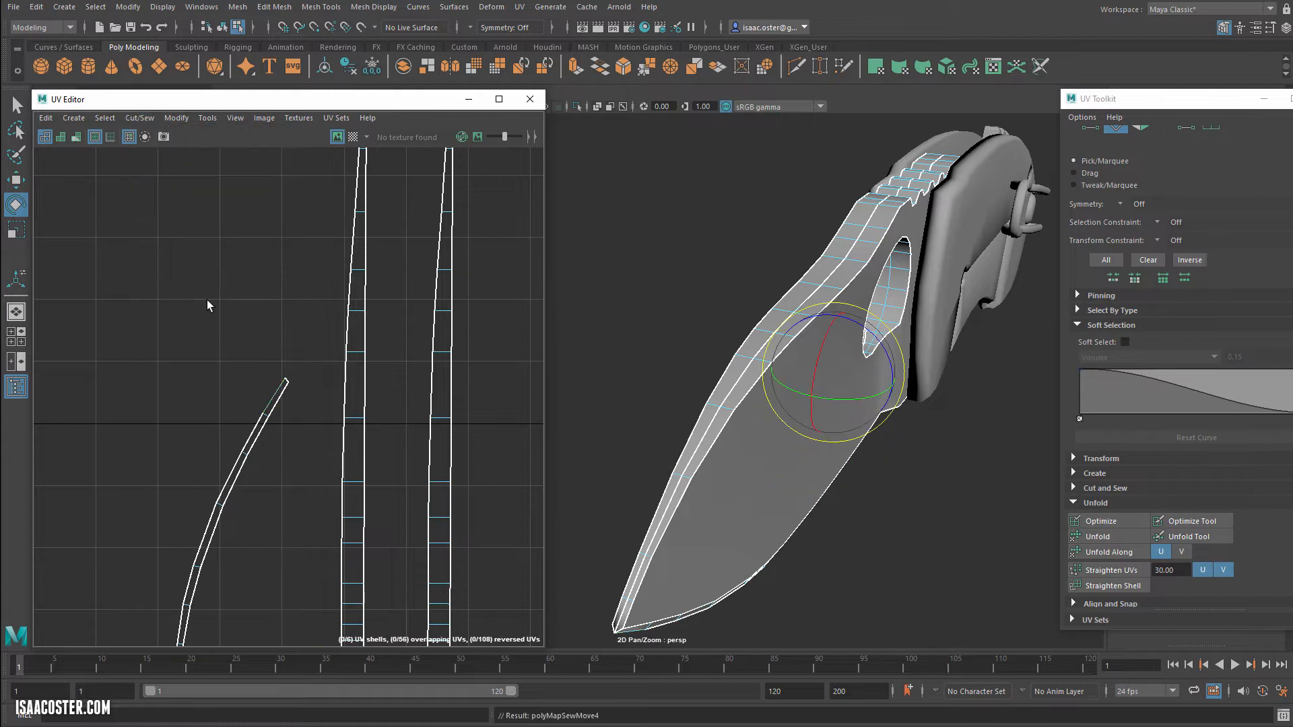
Step: Try selecting the seam edge loop along the overlapping curved cutting-edge strip, check it on the blade, and undo the selection
middle_click_drag(337, 314, 431, 67, "alt")
scroll(273, 330, "down", 1)
right_click_drag(271, 331, 285, 361)
left_click(355, 218)
right_click_drag(345, 208, 350, 176)
double_click(342, 211)
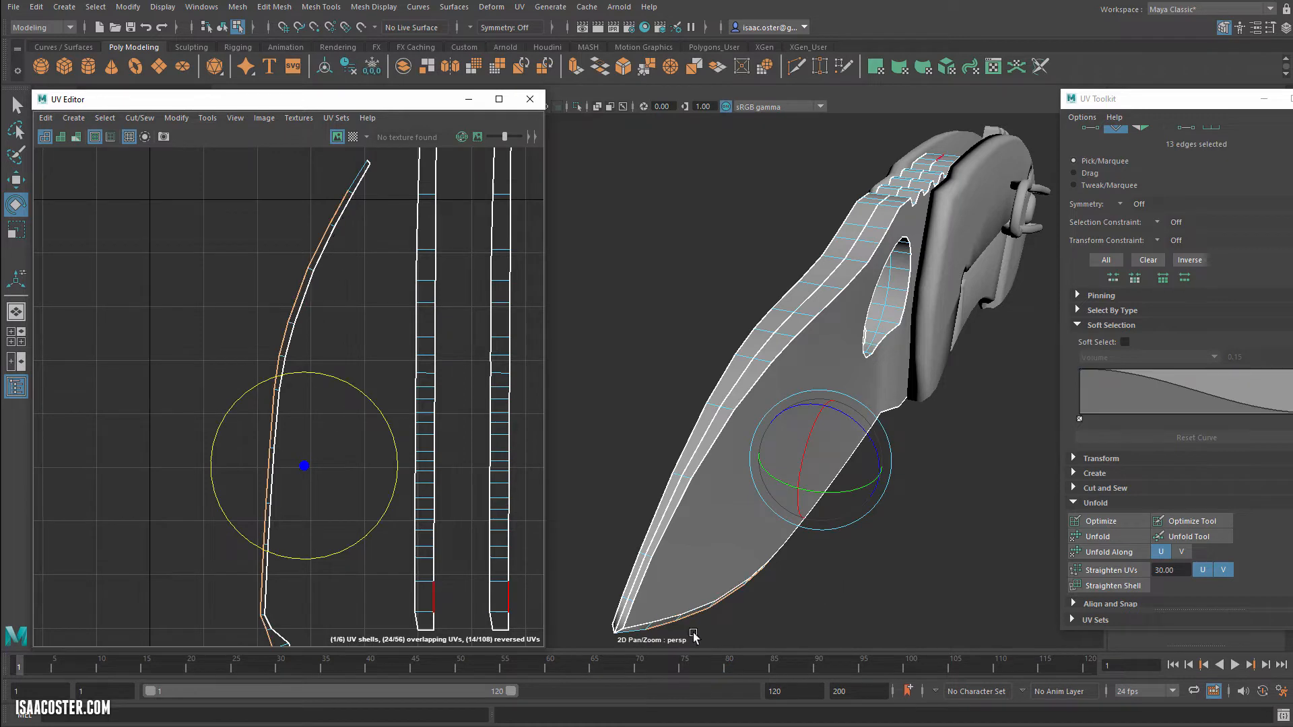
left_click_drag(694, 636, 692, 558, "alt")
middle_click_drag(404, 416, 399, 359, "alt")
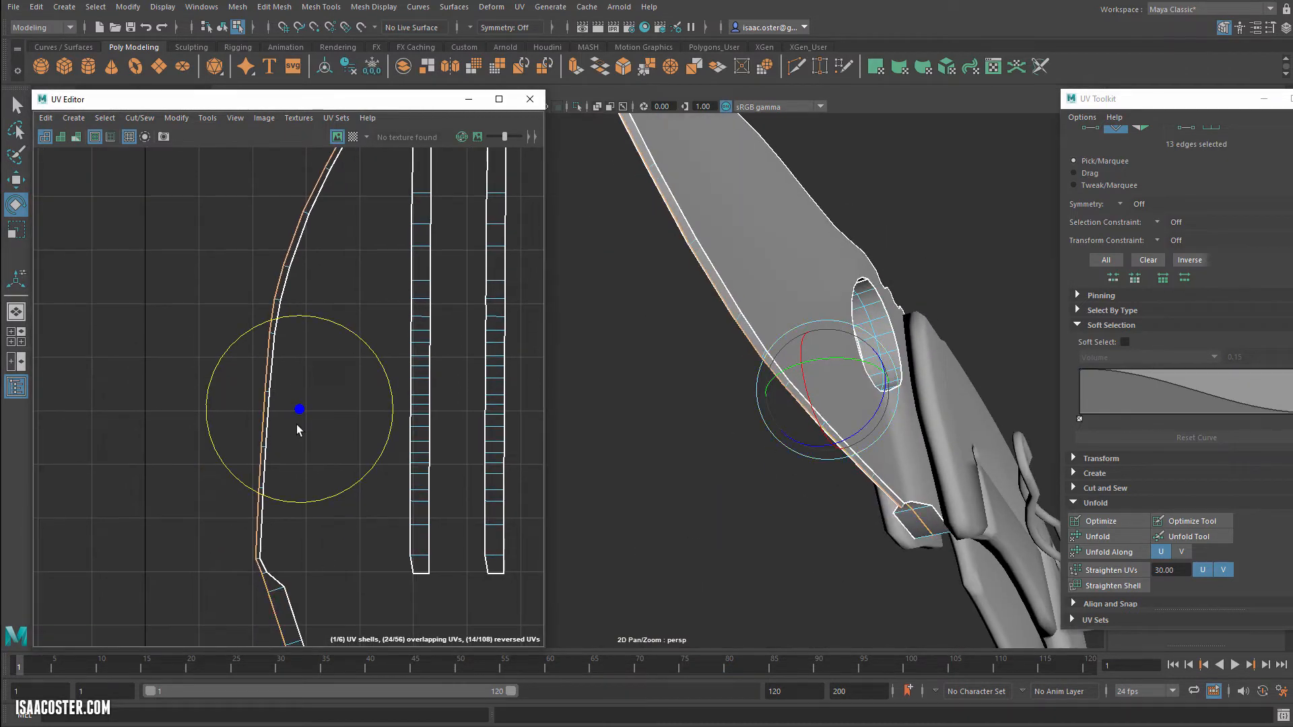
middle_click_drag(330, 468, 332, 362, "alt")
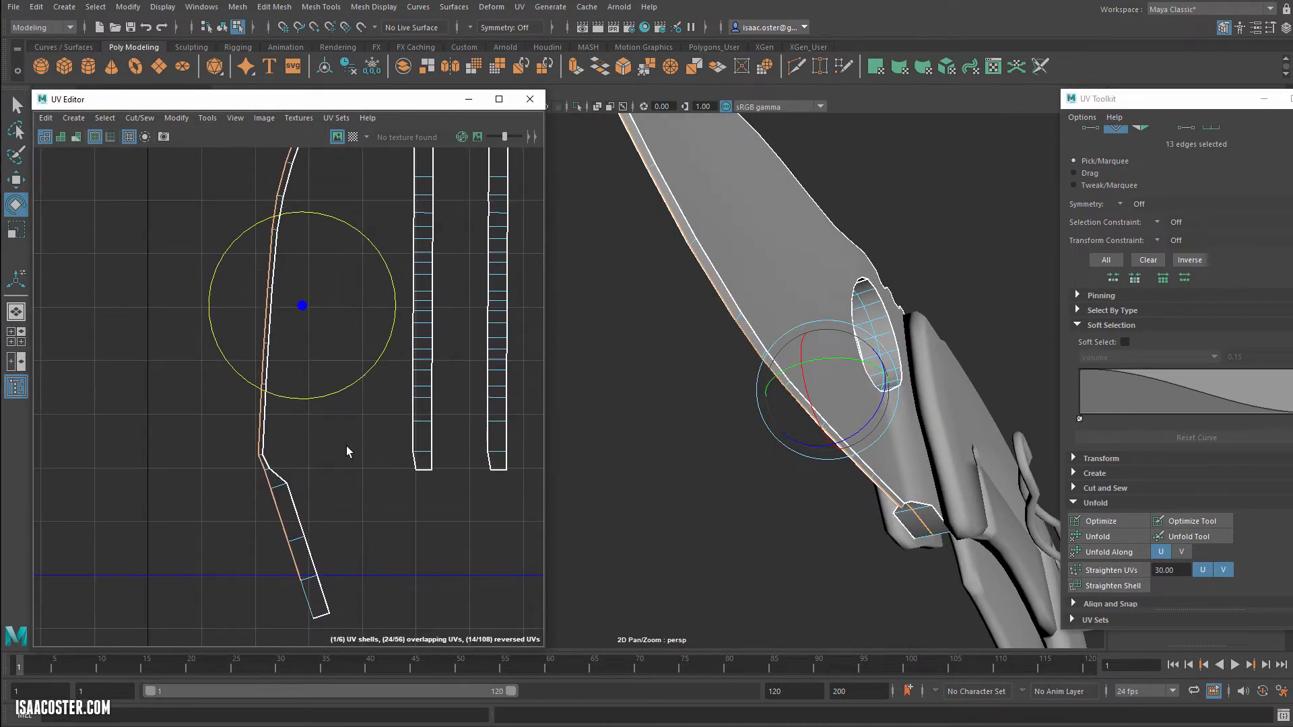
key("ctrl+z")
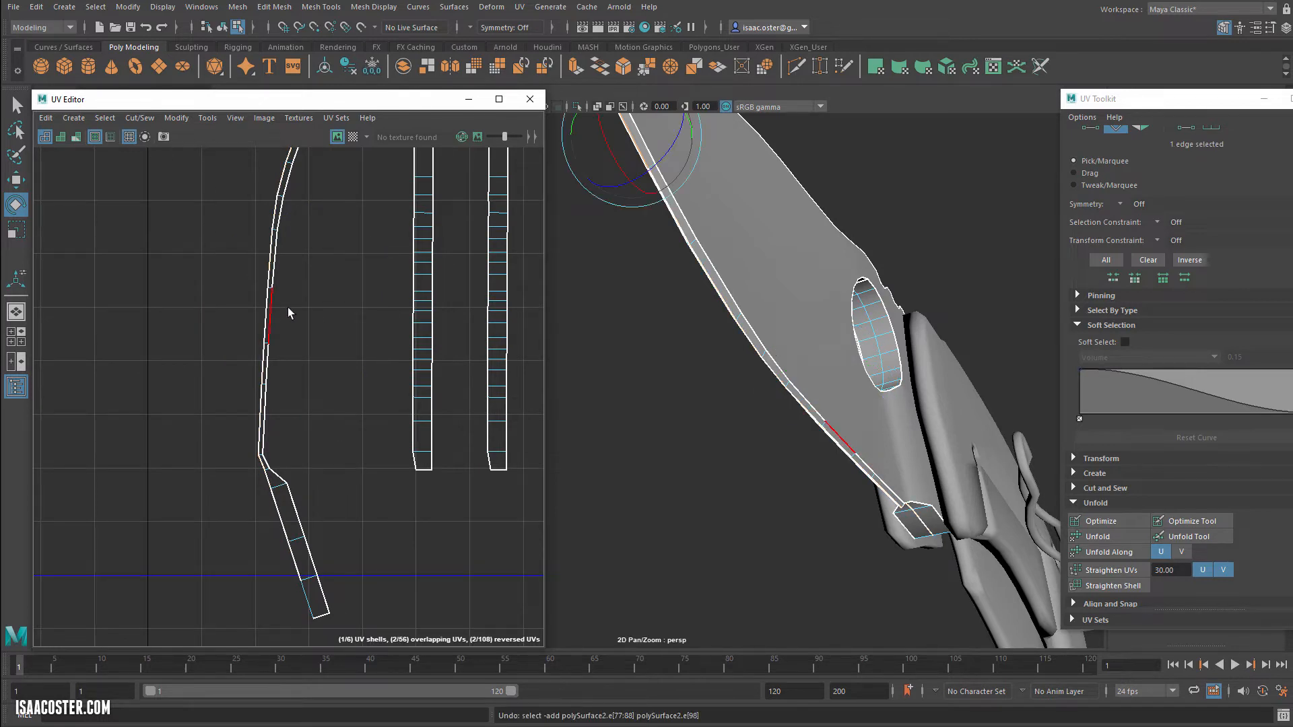
scroll(288, 307, "down", 3)
middle_click_drag(303, 331, 310, 410, "alt")
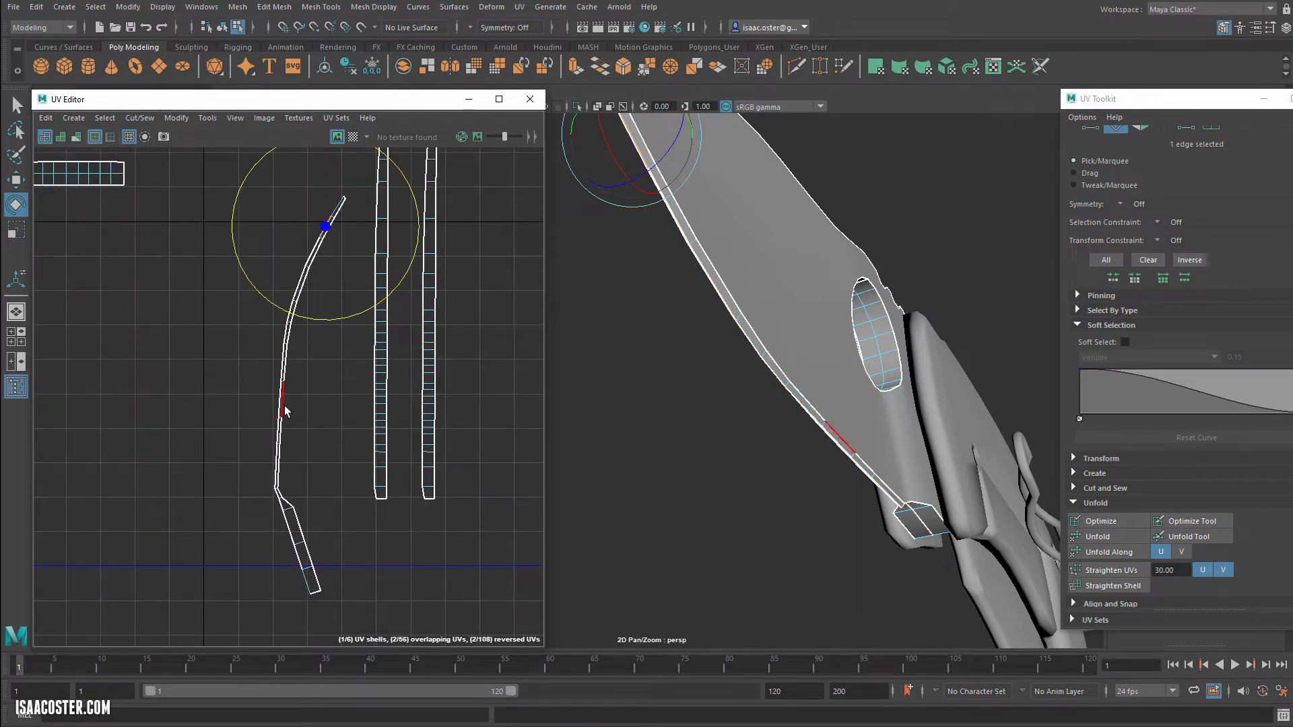
Step: Select all faces of the joined curved cutting-edge shell and unfold it
key("F8")
right_click(354, 470)
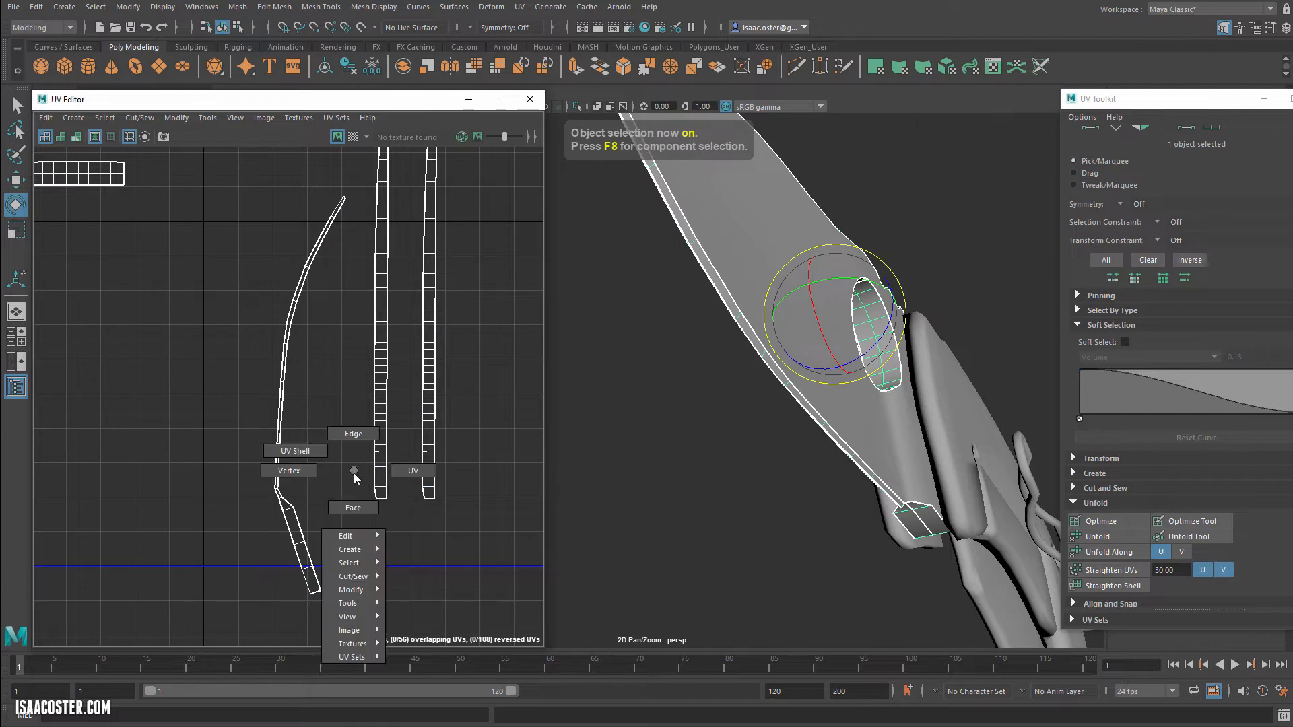
right_click_drag(353, 473, 353, 508)
double_click(299, 525)
left_click(1108, 539)
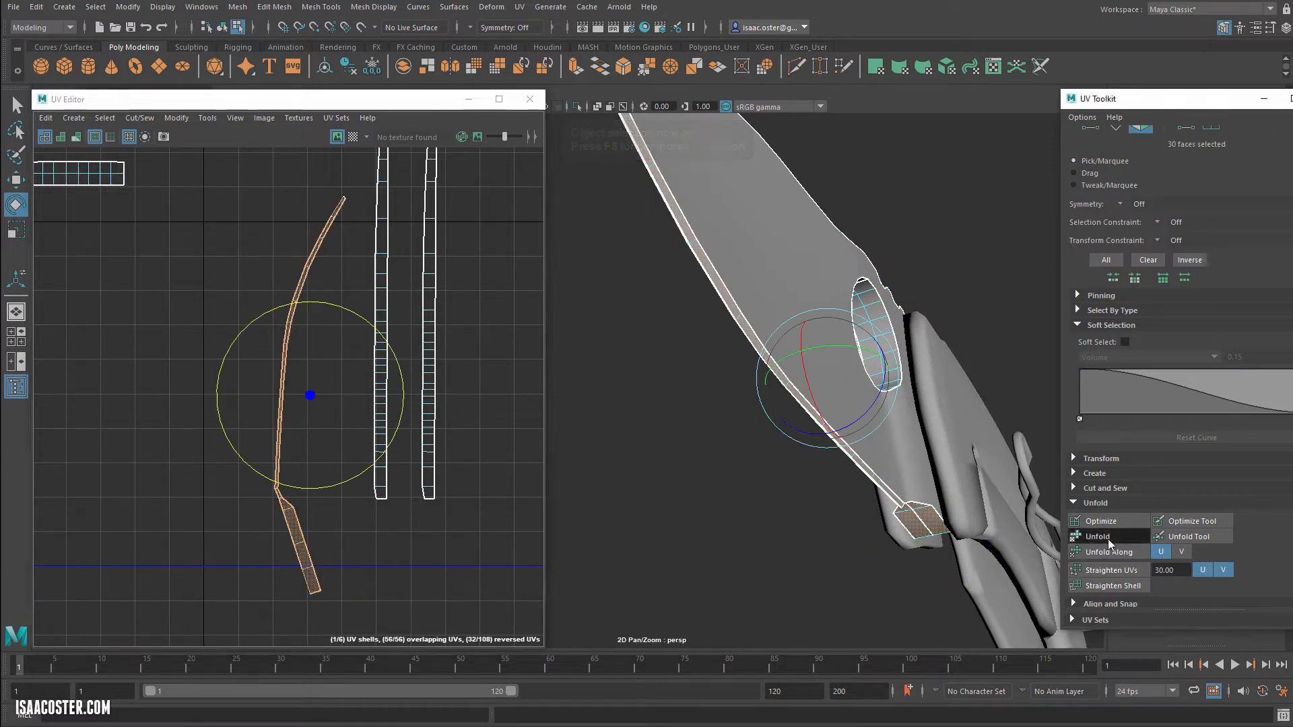
left_click(320, 460)
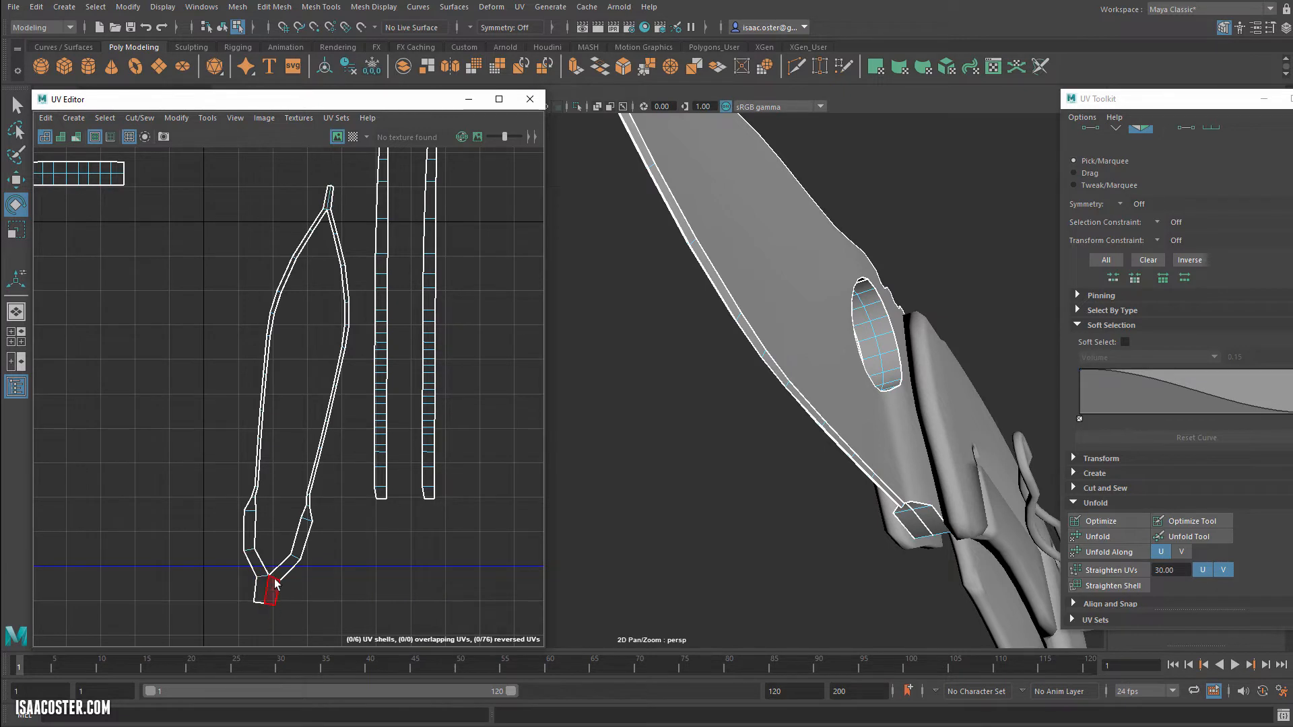
Step: Select the seam edge loop along the inside of the joined cutting-edge shell and close it with Move and Sew
right_click_drag(326, 243, 327, 206)
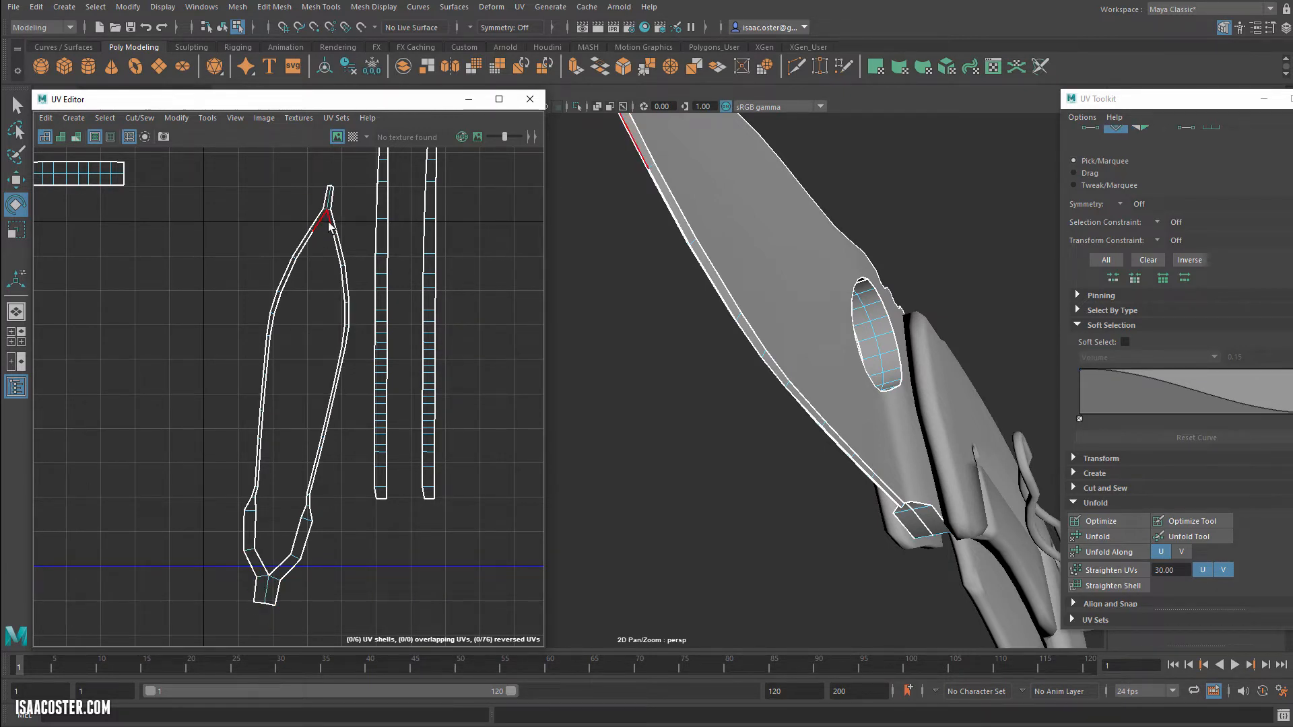
double_click(325, 216)
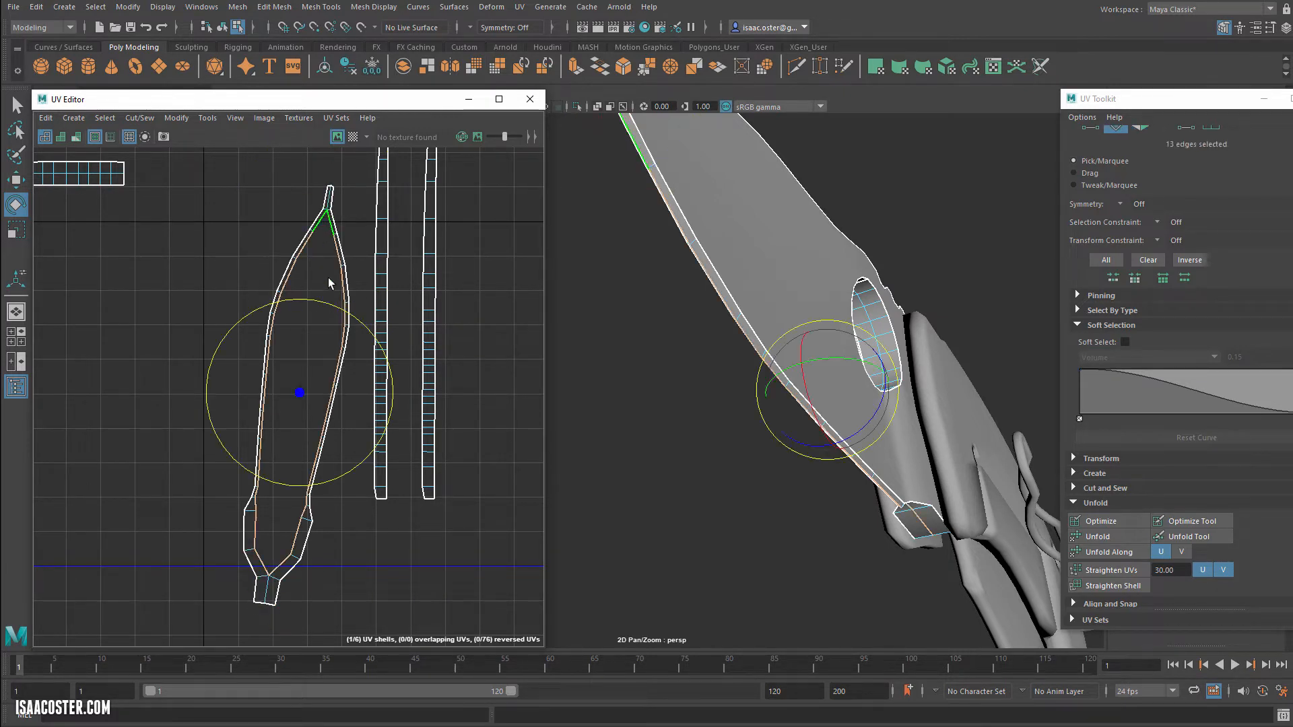
left_click(140, 119)
left_click(222, 232)
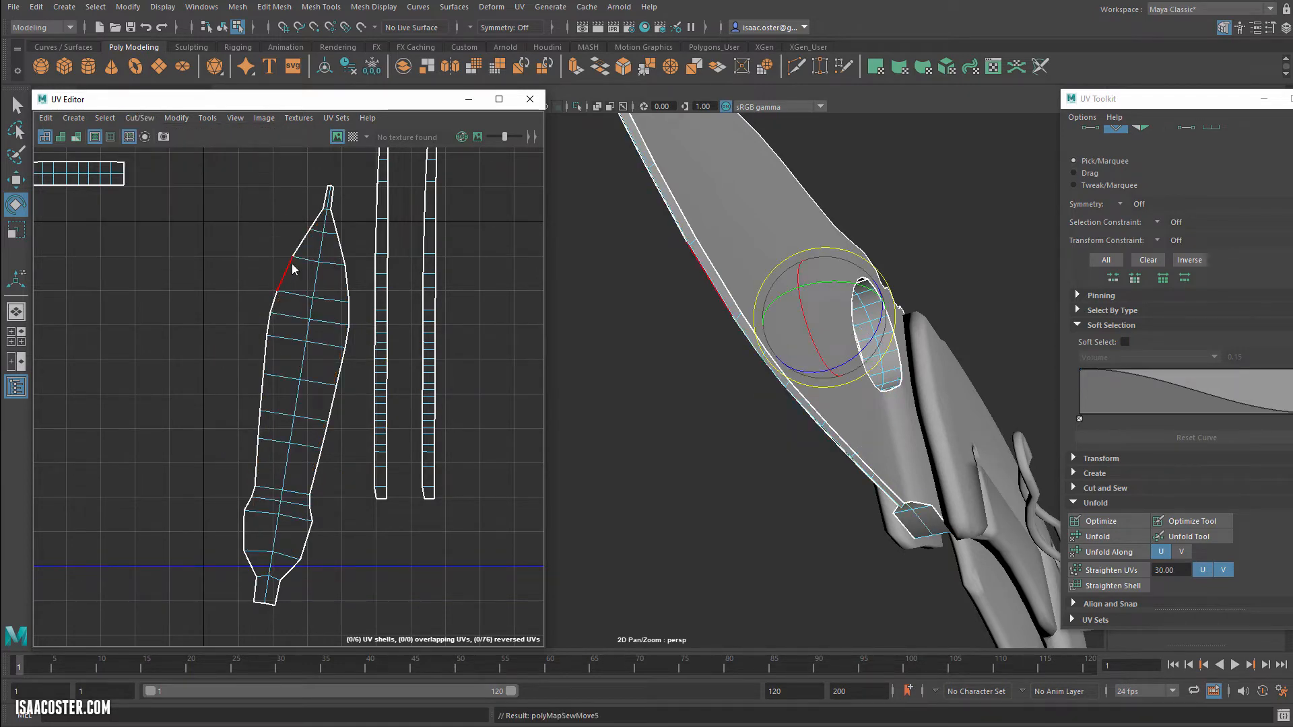
Step: Select all faces of the fully sewn cutting-edge shell and unfold it
right_click_drag(292, 264, 295, 304)
double_click(299, 284)
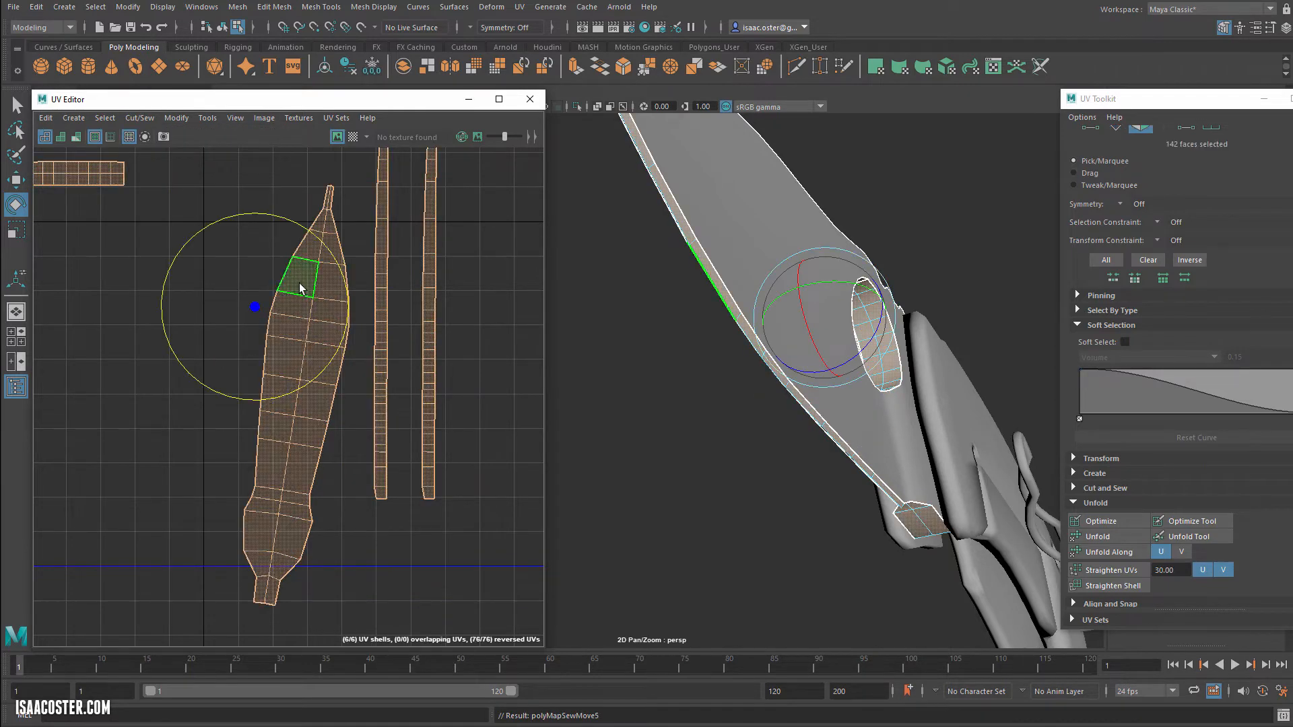
left_click(1108, 542)
left_click(349, 523)
Step: Rotate the unfolded cutting-edge shell until it stands vertically and move it away from the remaining strips
scroll(348, 522, "down", 3)
middle_click_drag(345, 478, 313, 409, "alt")
double_click(268, 458)
left_click_drag(303, 462, 311, 462)
key("w")
left_click_drag(276, 375, 166, 317)
scroll(291, 323, "up", 3)
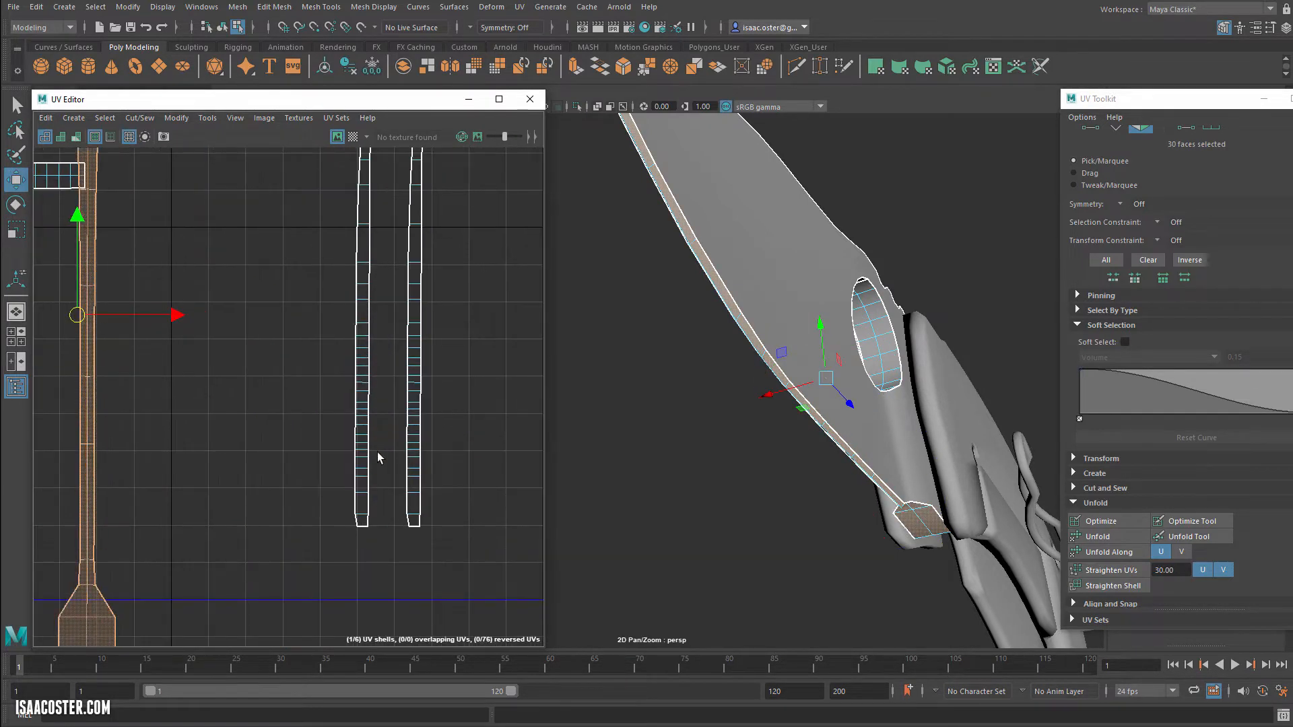
Step: Select the matching end edges of the two long tapered spine strips and join them with Move and Sew
right_click_drag(378, 453, 378, 419)
left_click(371, 524)
middle_click_drag(399, 307, 347, 596, "alt")
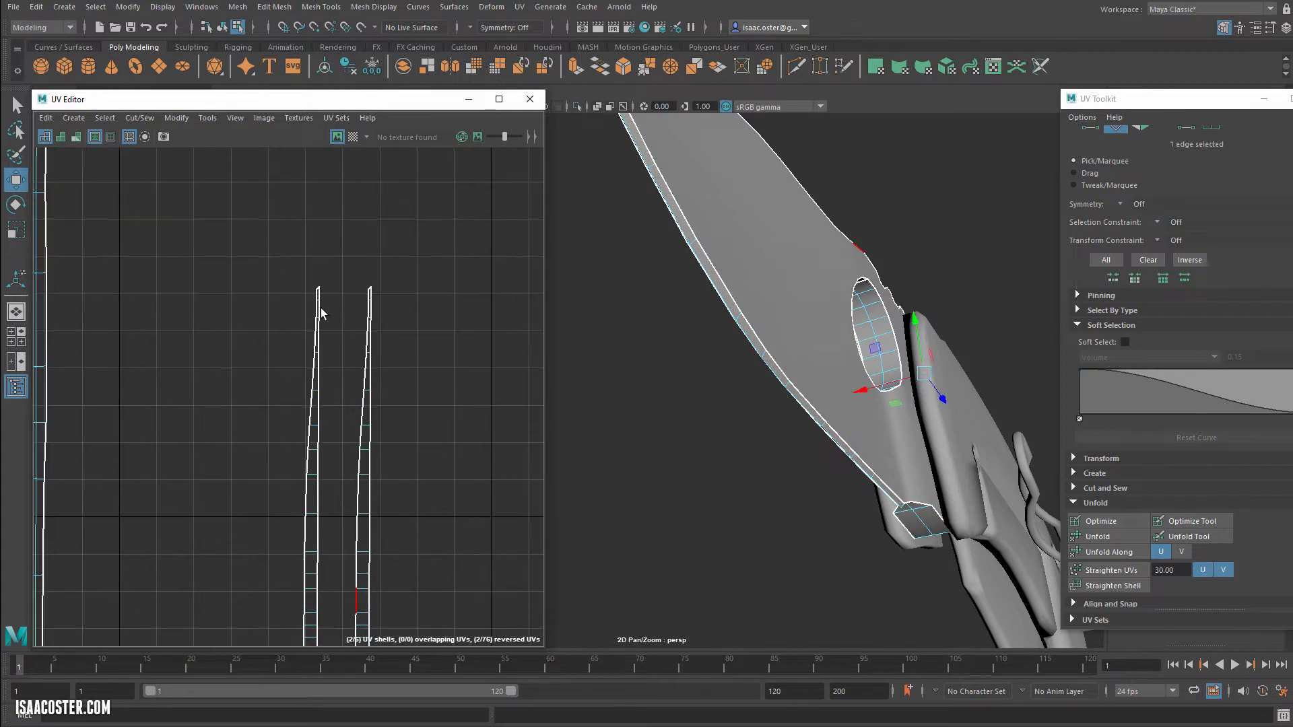
left_click(139, 118)
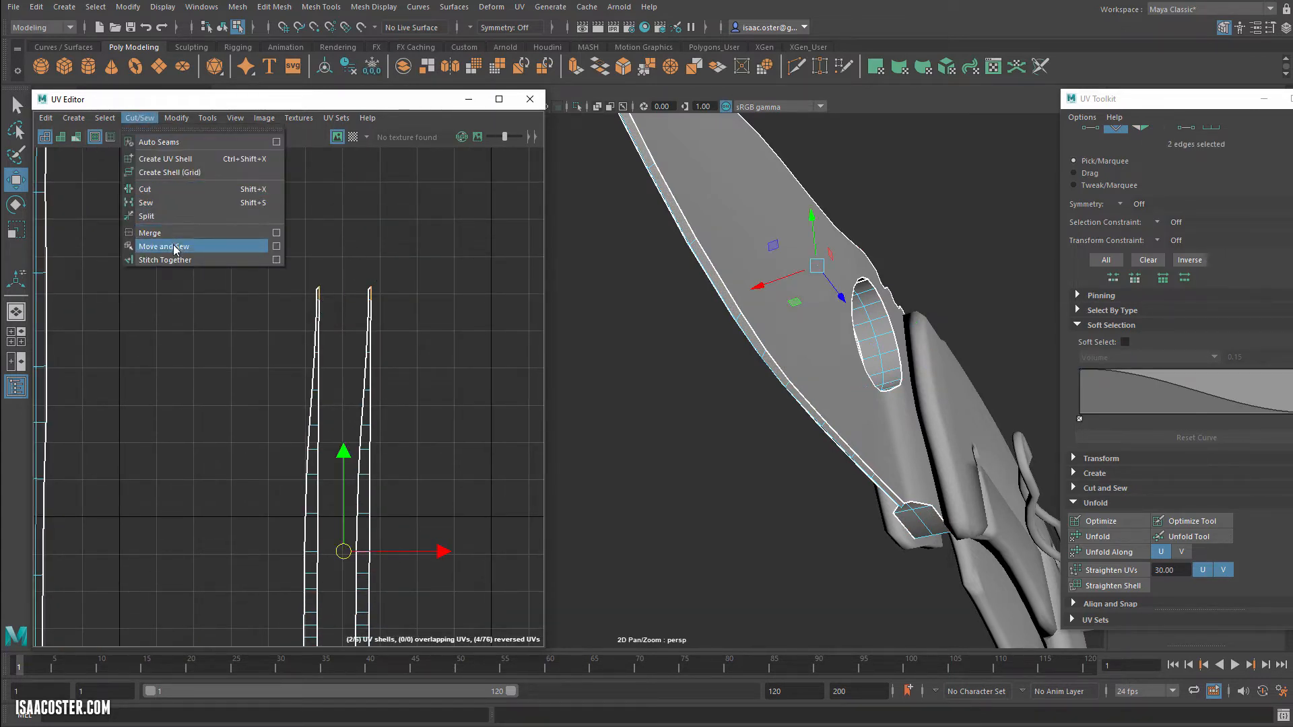
left_click(175, 248)
Step: Select all faces of the joined spine shell and unfold it
right_click_drag(369, 397, 370, 504)
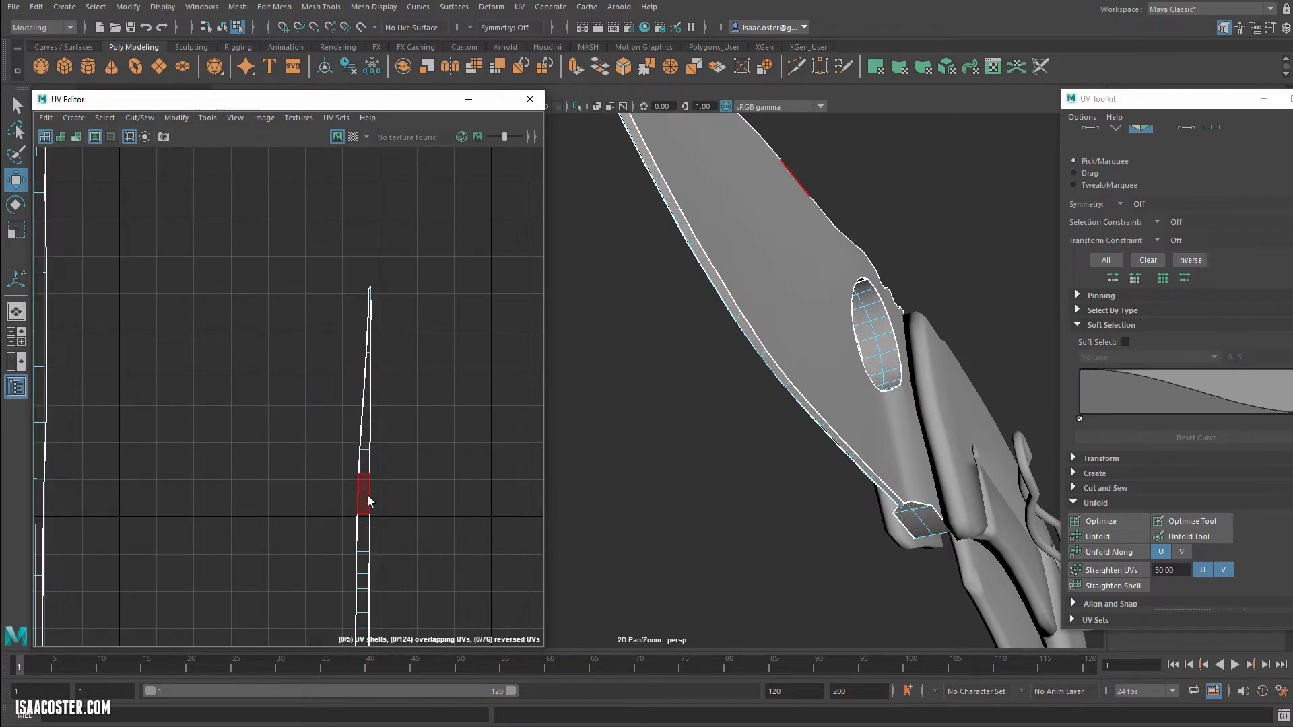
double_click(369, 500)
left_click(1085, 555)
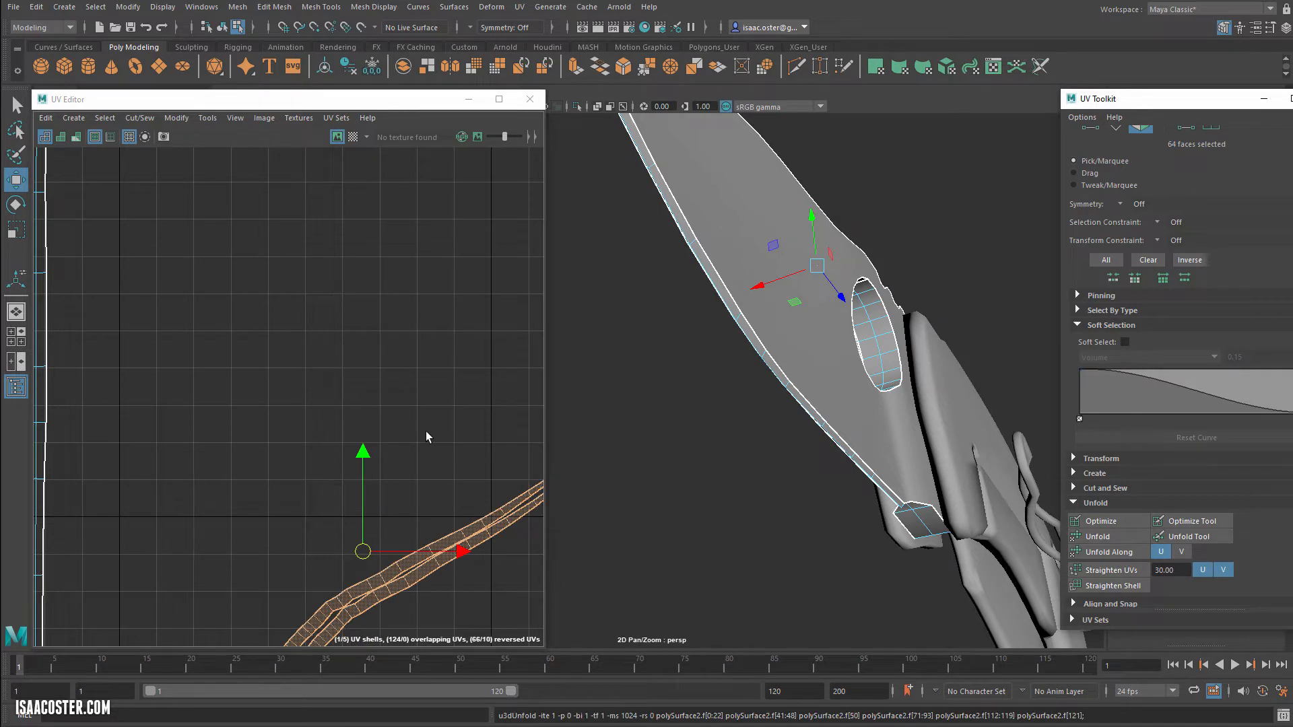
key("f")
Step: Join the remaining seam loop along the middle of the spine shell with Move and Sew and unfold the whole shell
right_click_drag(305, 309, 299, 284)
double_click(400, 389)
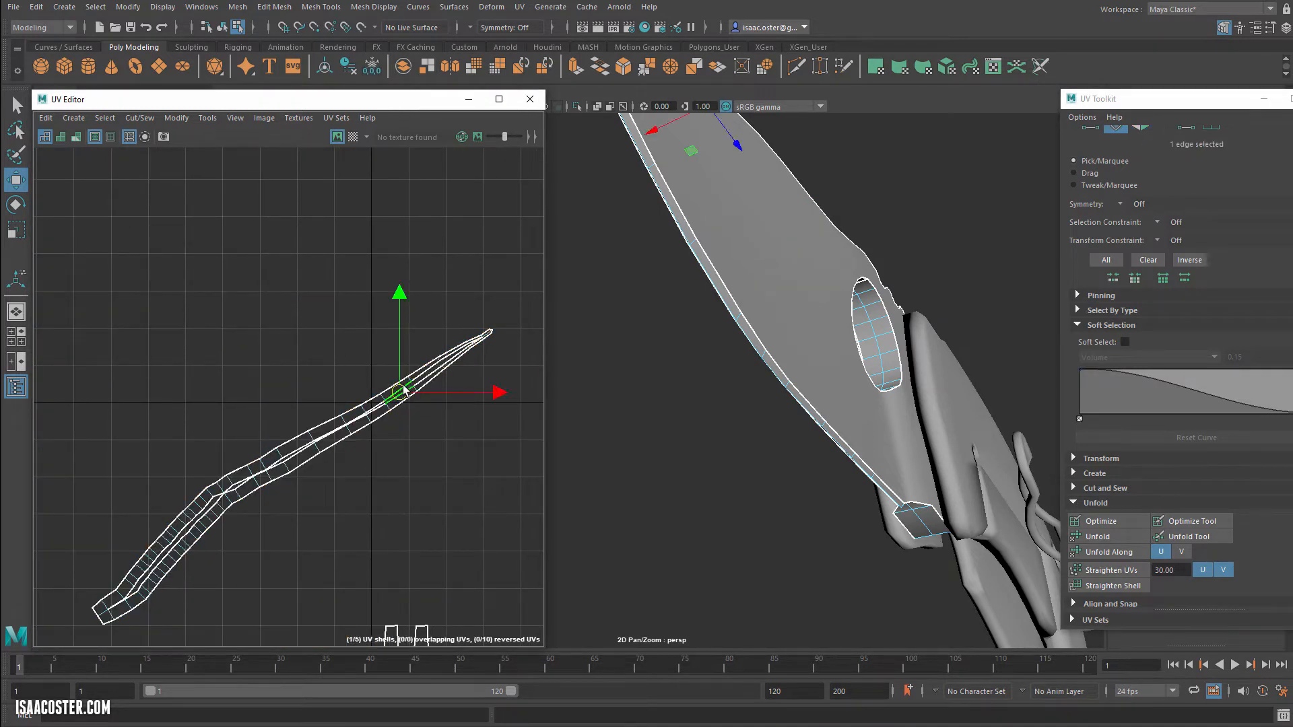
left_click(141, 118)
left_click(178, 247)
right_click_drag(321, 398, 322, 436)
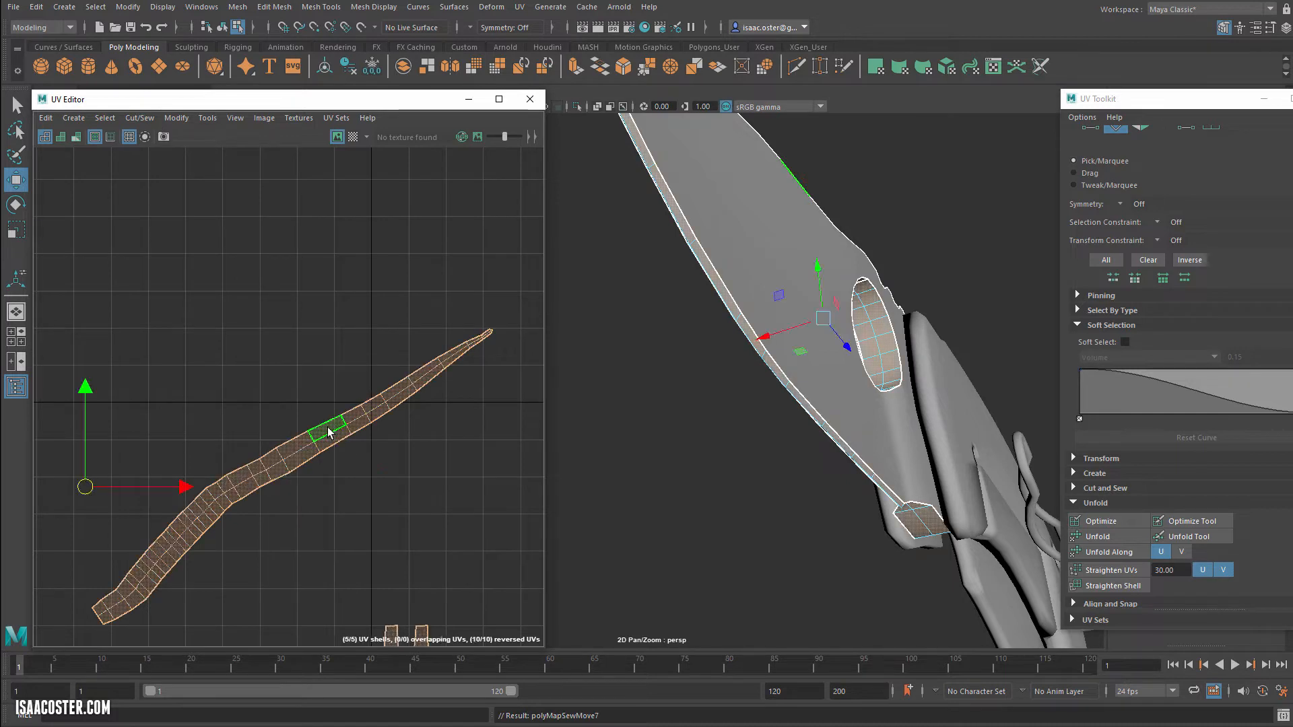
left_click(1118, 540)
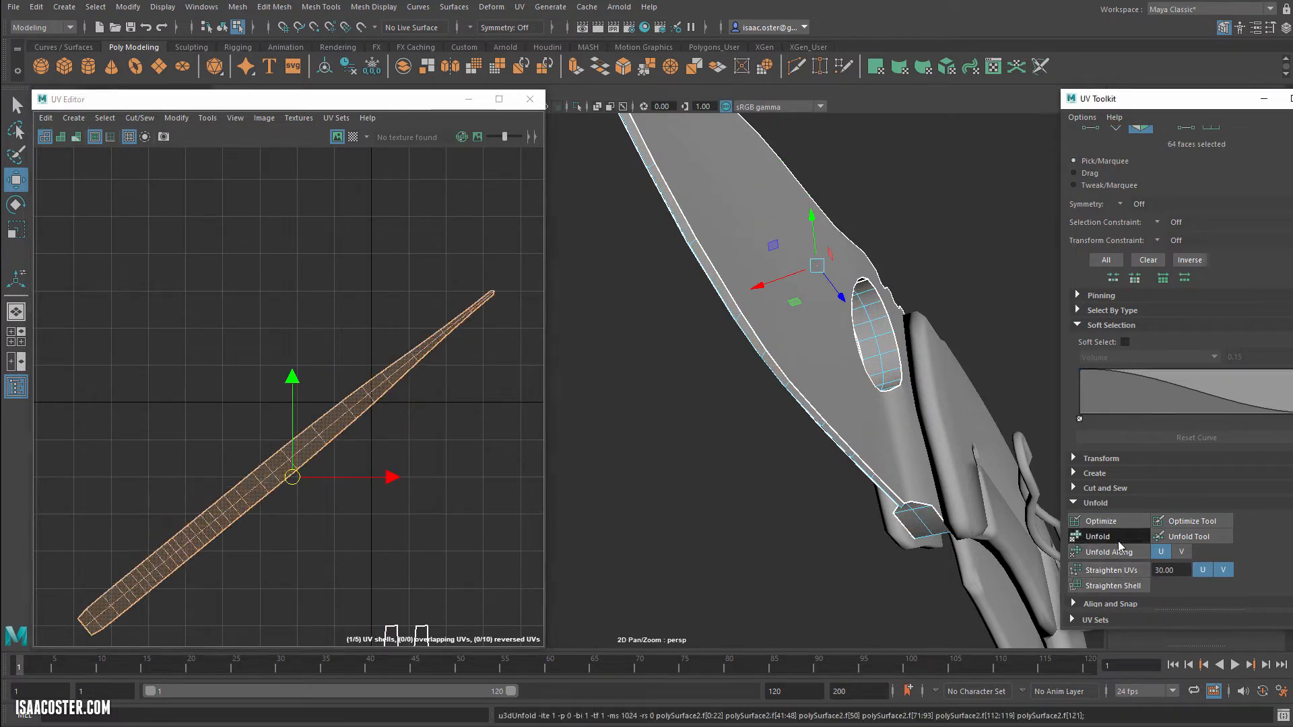
left_click(289, 263)
Step: Select three matching long-side edges of the two short strips at the blade's handle end and sew them together
scroll(286, 283, "down", 8)
scroll(349, 394, "up", 8)
right_click_drag(332, 384, 288, 397)
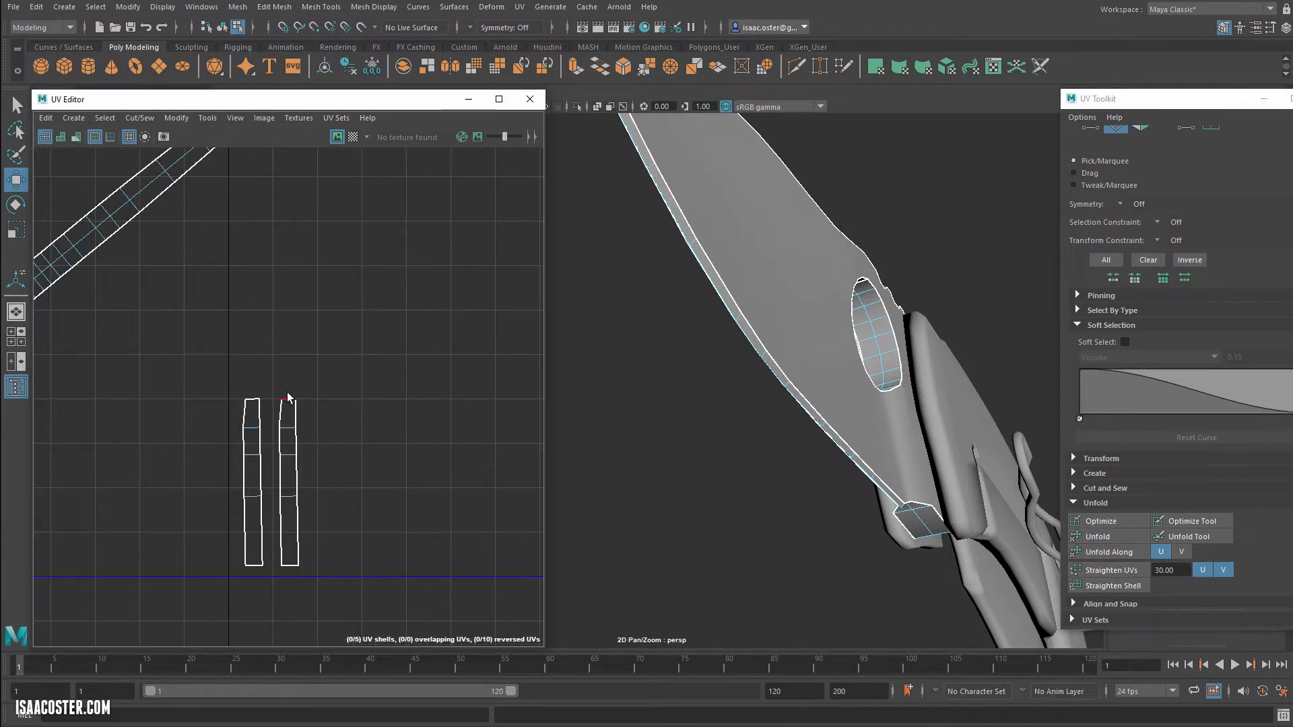
left_click(268, 406)
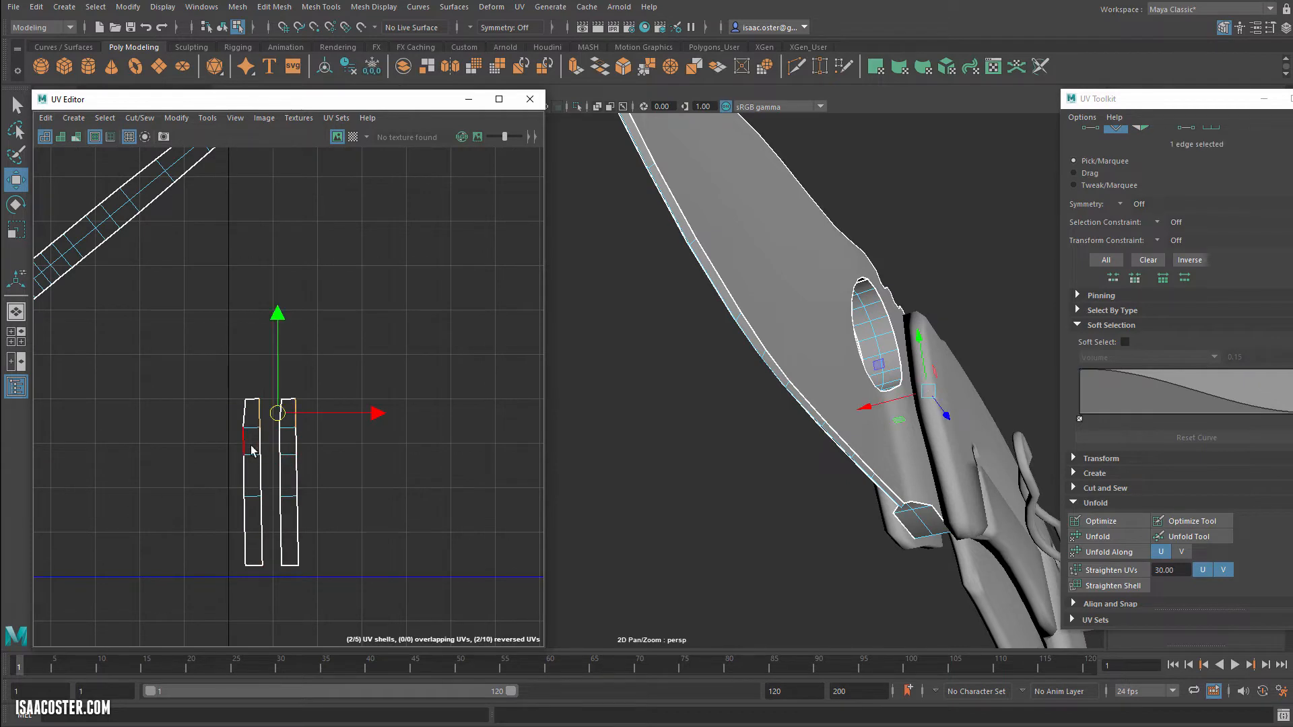
left_click(263, 443, "shift")
left_click(267, 482, "shift")
left_click(139, 118)
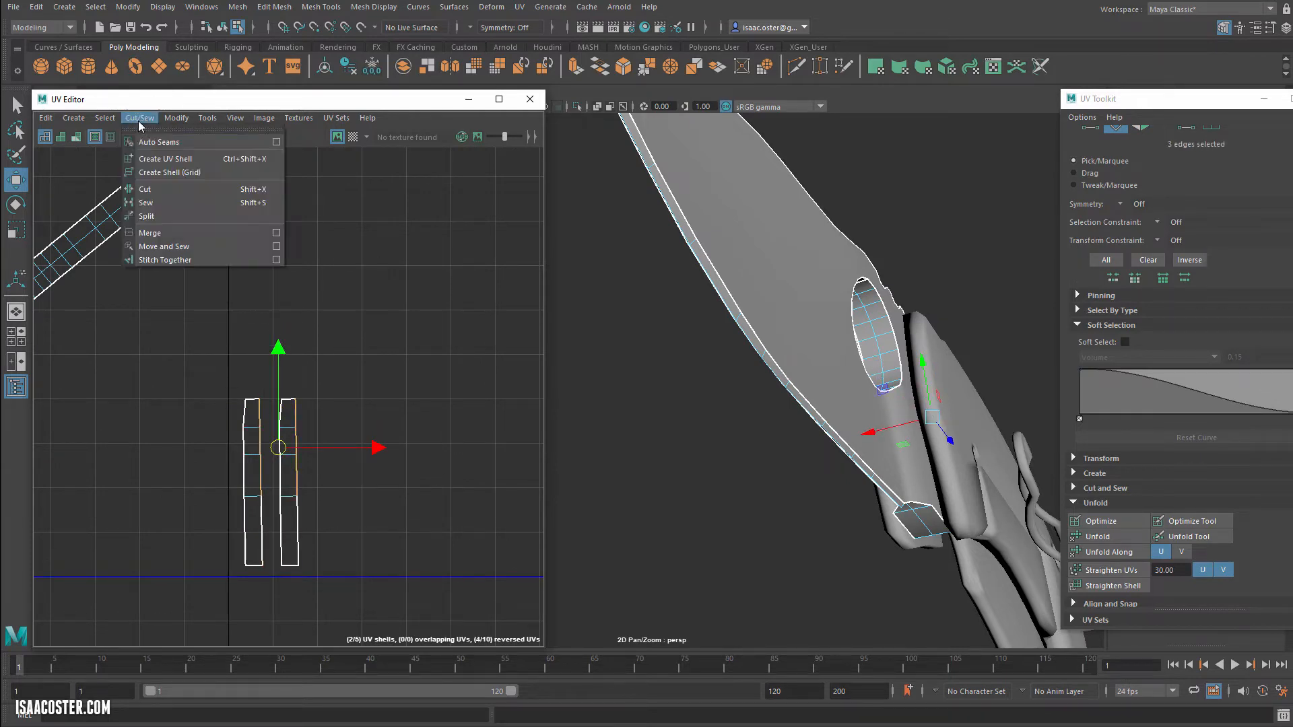
left_click(169, 207)
Step: Unfold the partly sewn short shell and close its remaining open seam with Move and Sew
right_click_drag(265, 493, 264, 529)
double_click(262, 518)
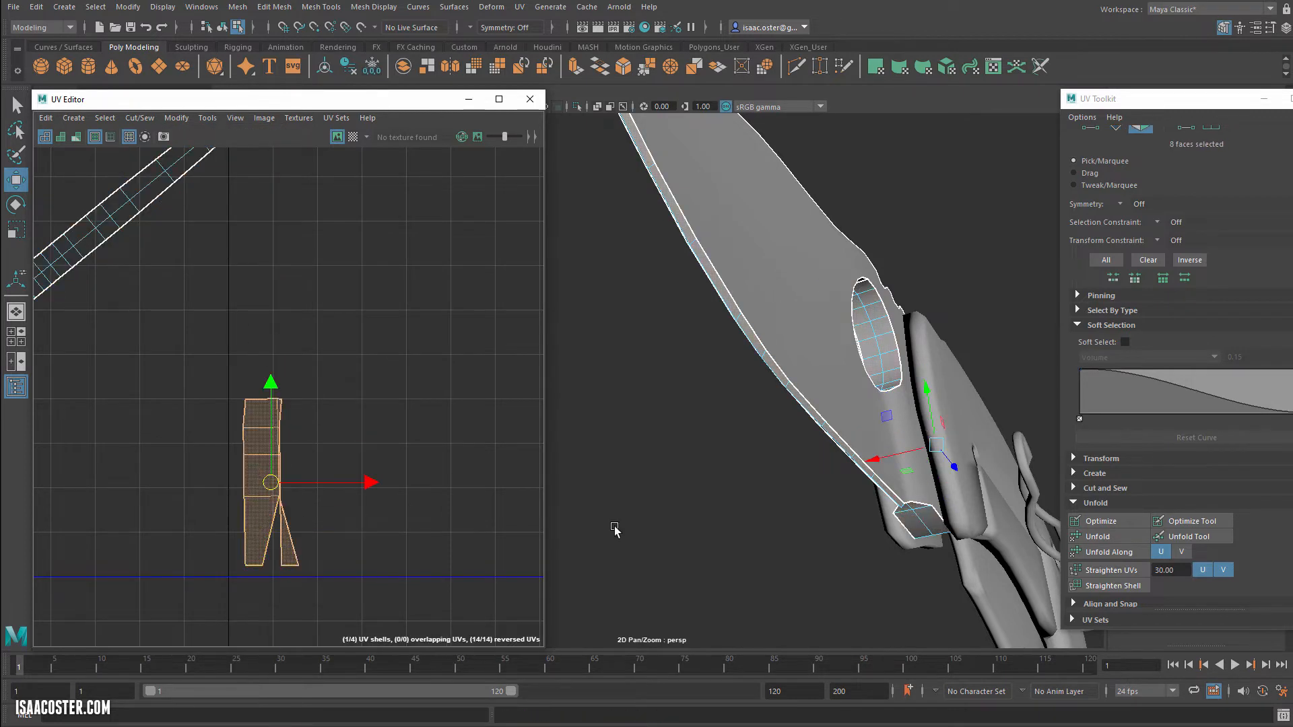
left_click(1096, 537)
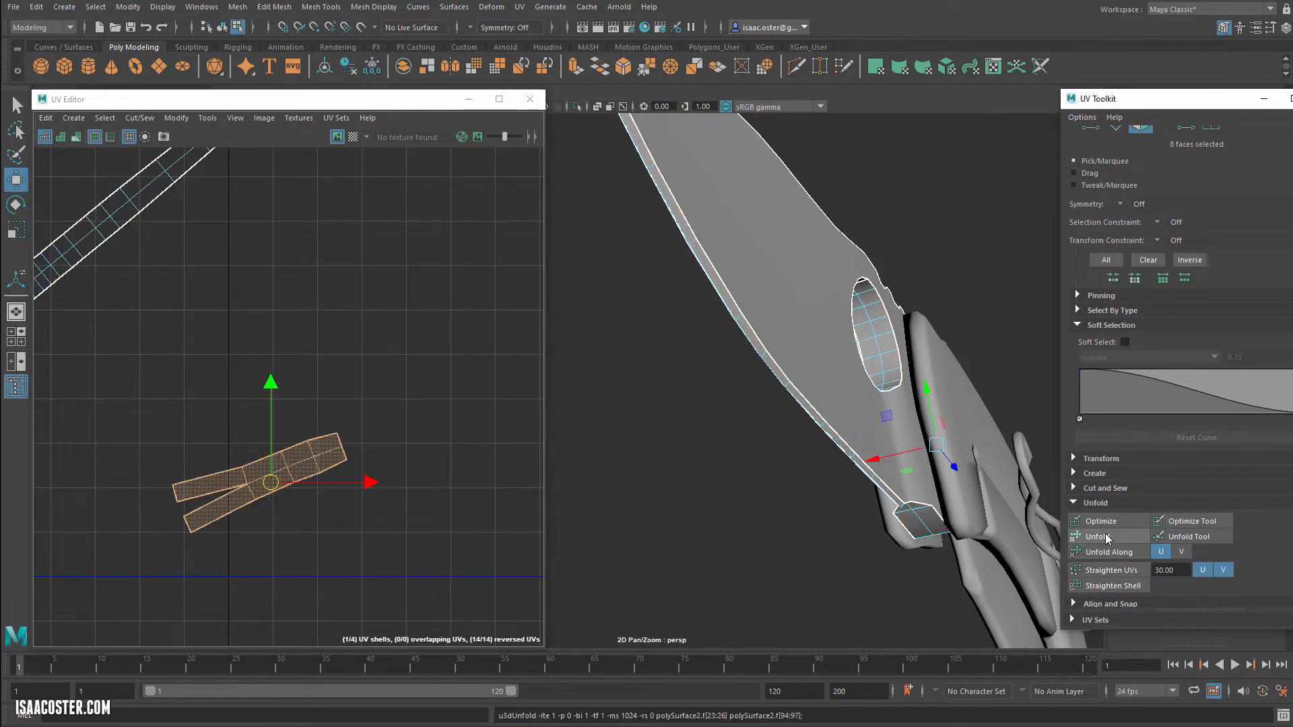
left_click(303, 520)
right_click_drag(303, 521, 303, 485)
left_click(211, 493)
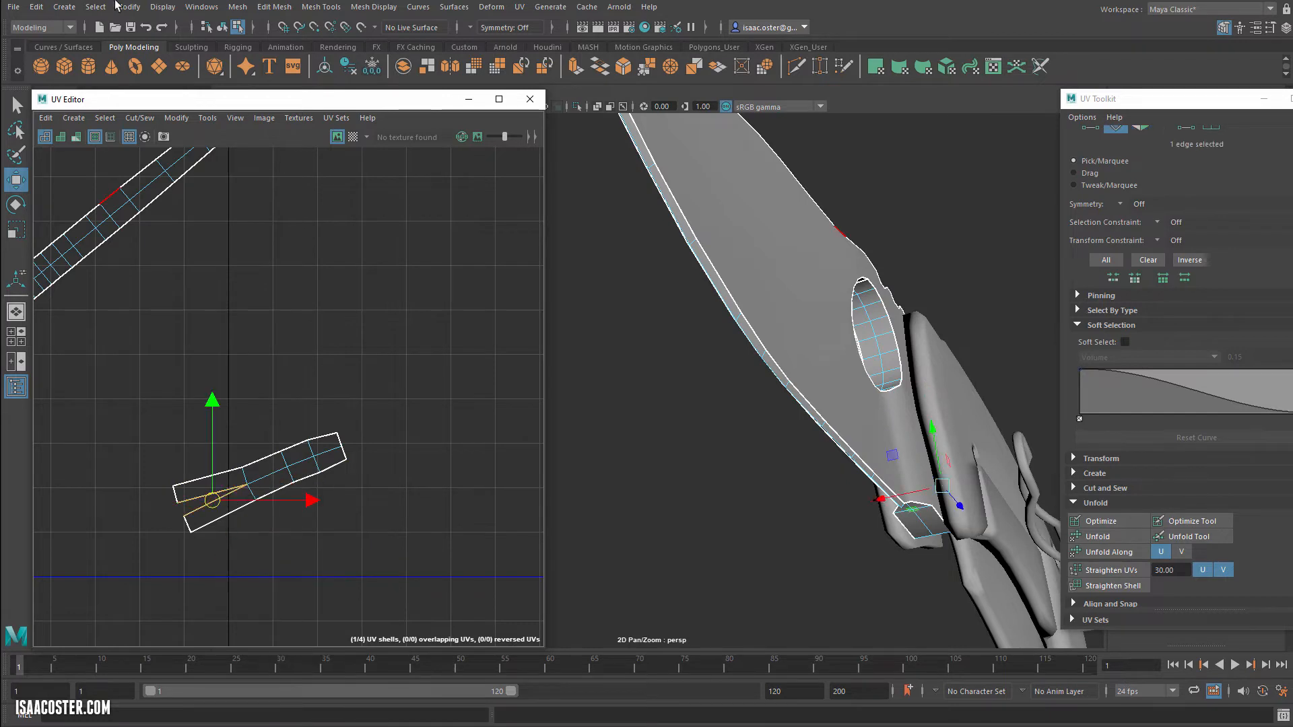
left_click(139, 118)
left_click(174, 246)
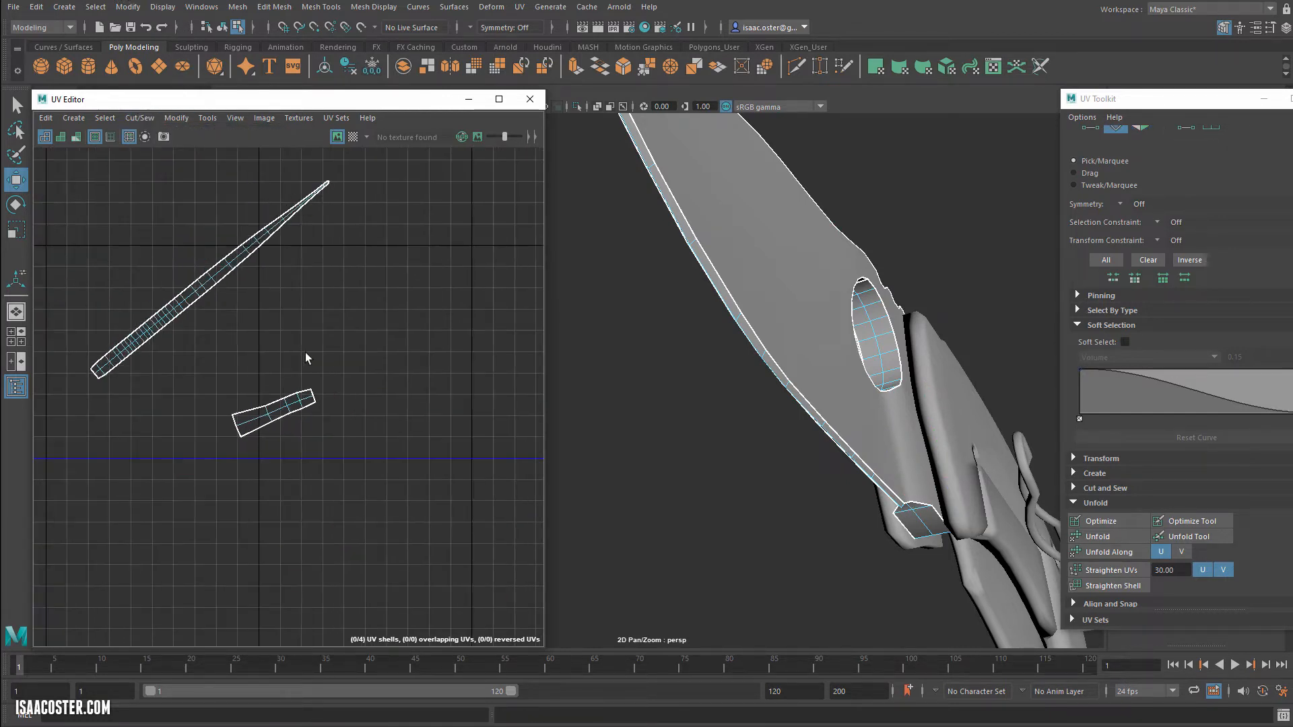
Step: Unfold the fully sewn short shell and rotate it until it stands vertically
right_click_drag(279, 413, 276, 437)
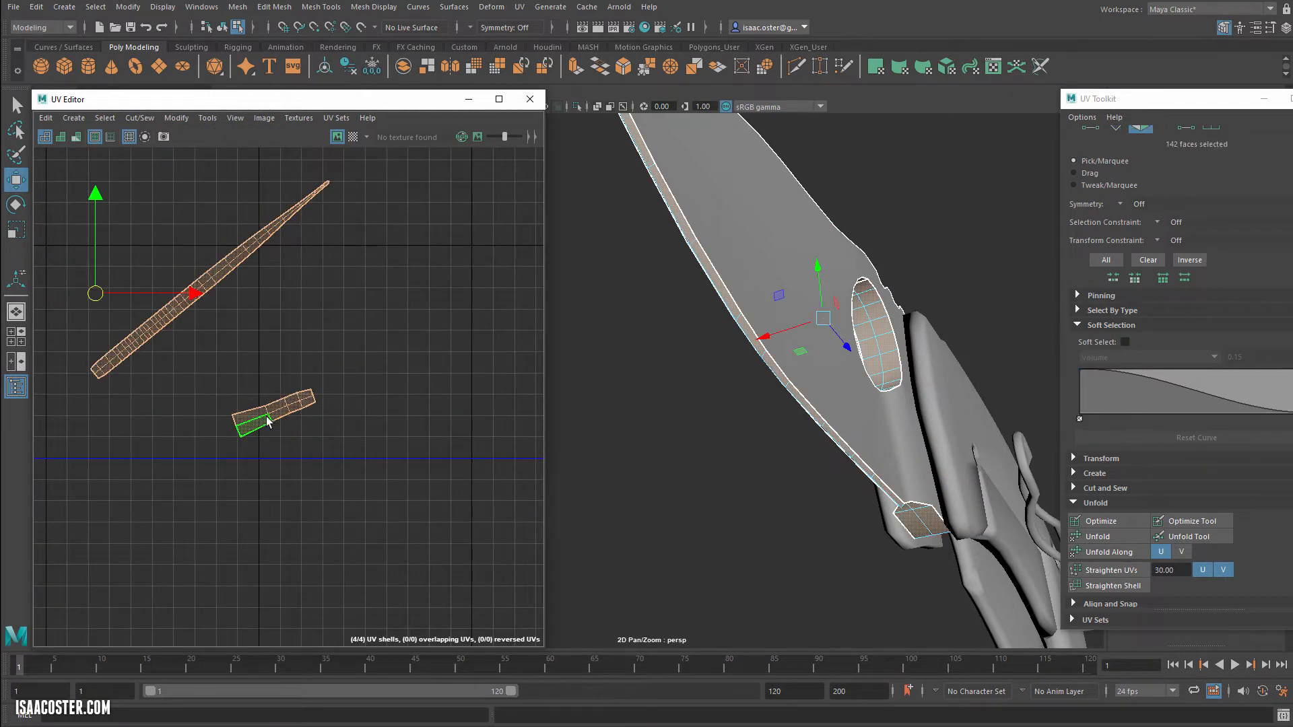
double_click(268, 422)
left_click(1093, 536)
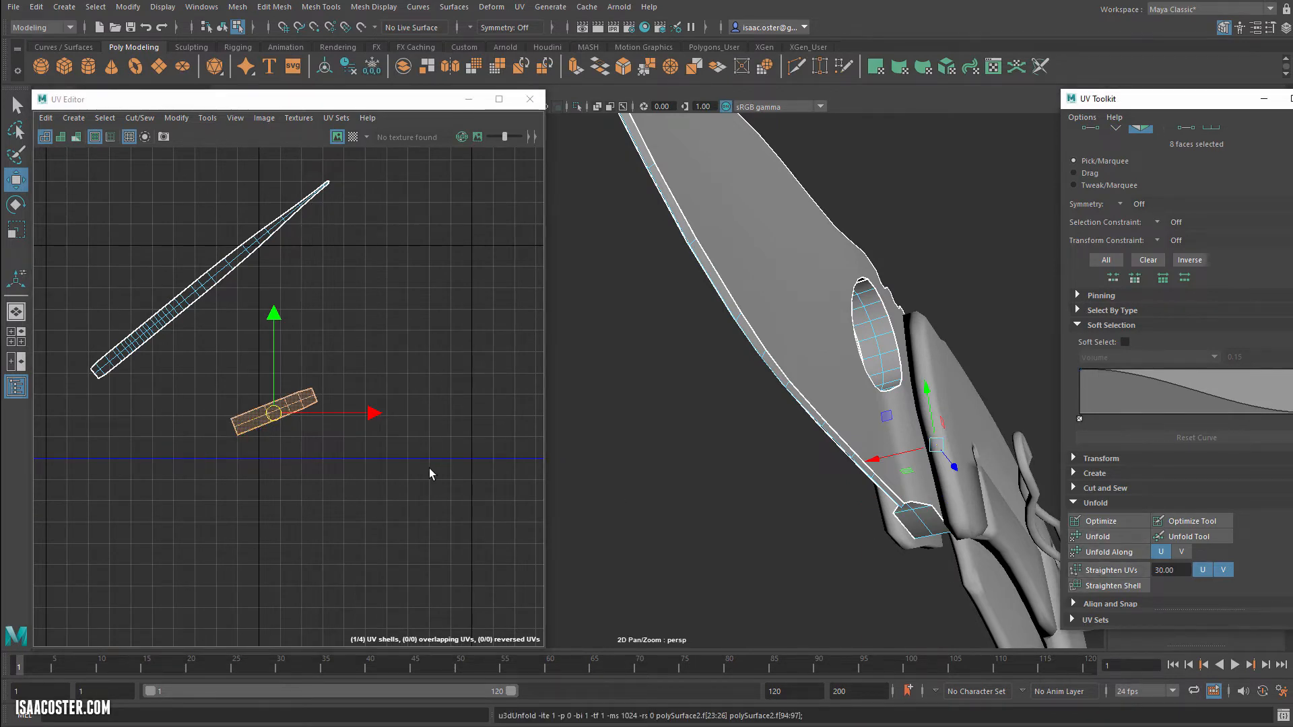
key("e")
left_click_drag(320, 466, 389, 393)
Step: Rotate the long tapered spine shell until it stands vertically
double_click(162, 316)
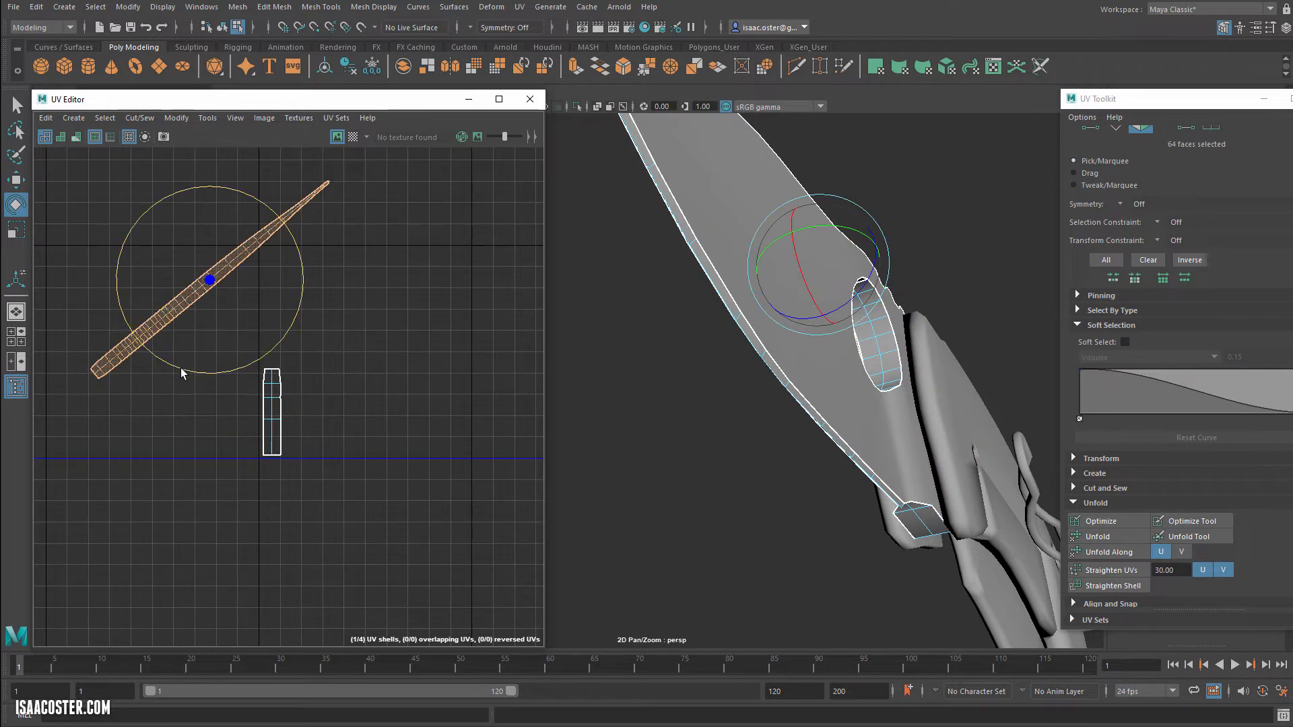
left_click_drag(182, 372, 284, 401)
scroll(222, 454, "down", 3)
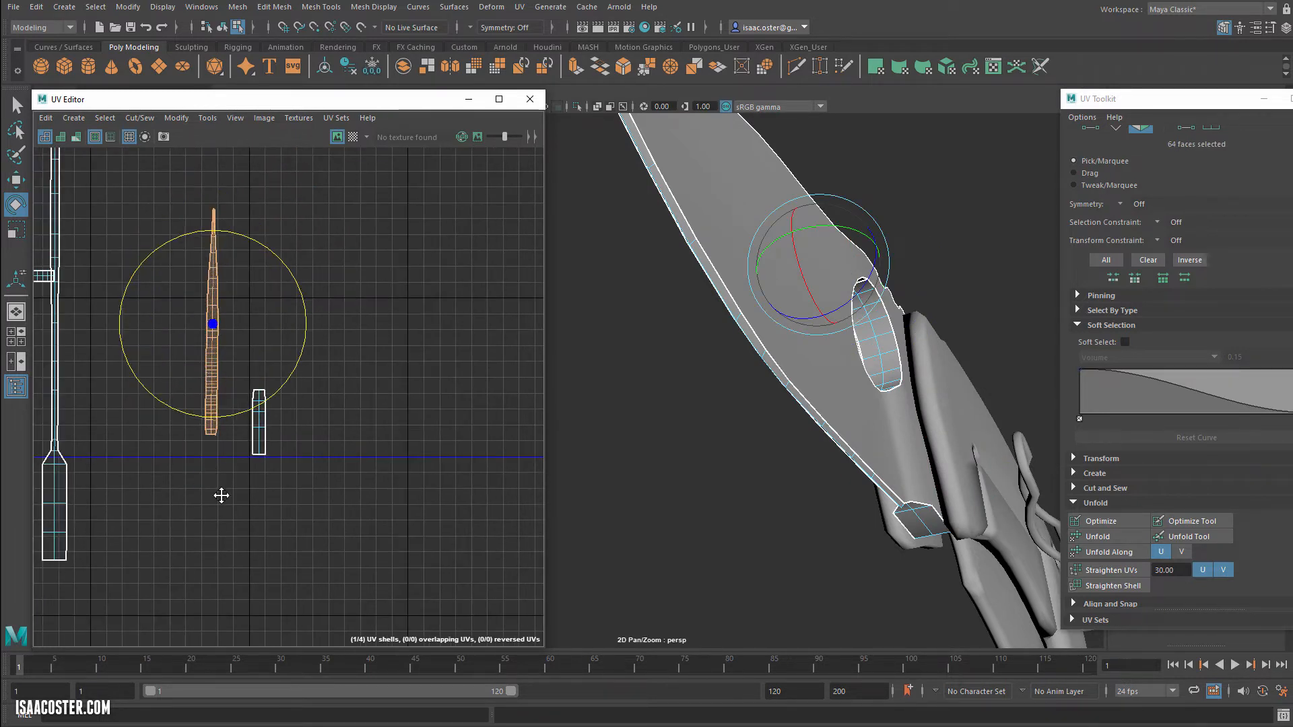
Step: Move the long cutting-edge shell closer to the spine and short strip shells
middle_click_drag(221, 495, 348, 510, "alt")
double_click(185, 512)
key("w")
left_click_drag(180, 331, 252, 362)
left_click(172, 345)
middle_click_drag(168, 344, 168, 435, "alt")
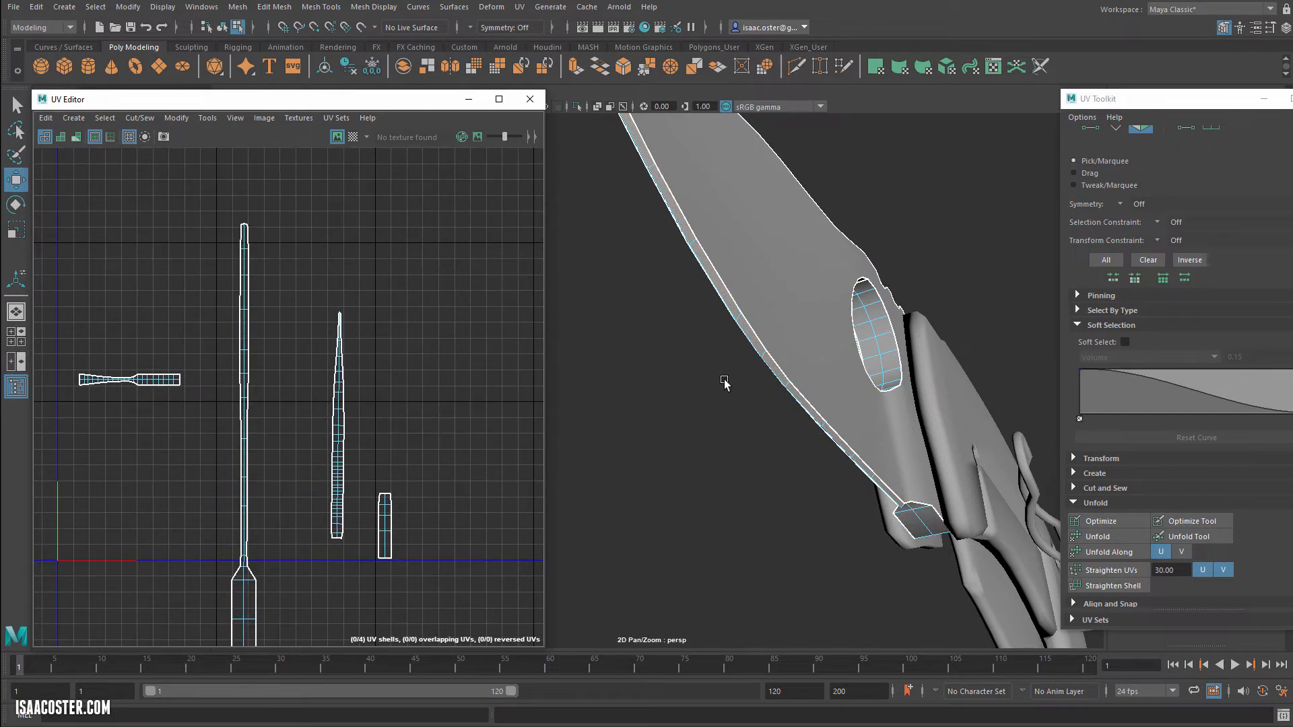
double_click(177, 381)
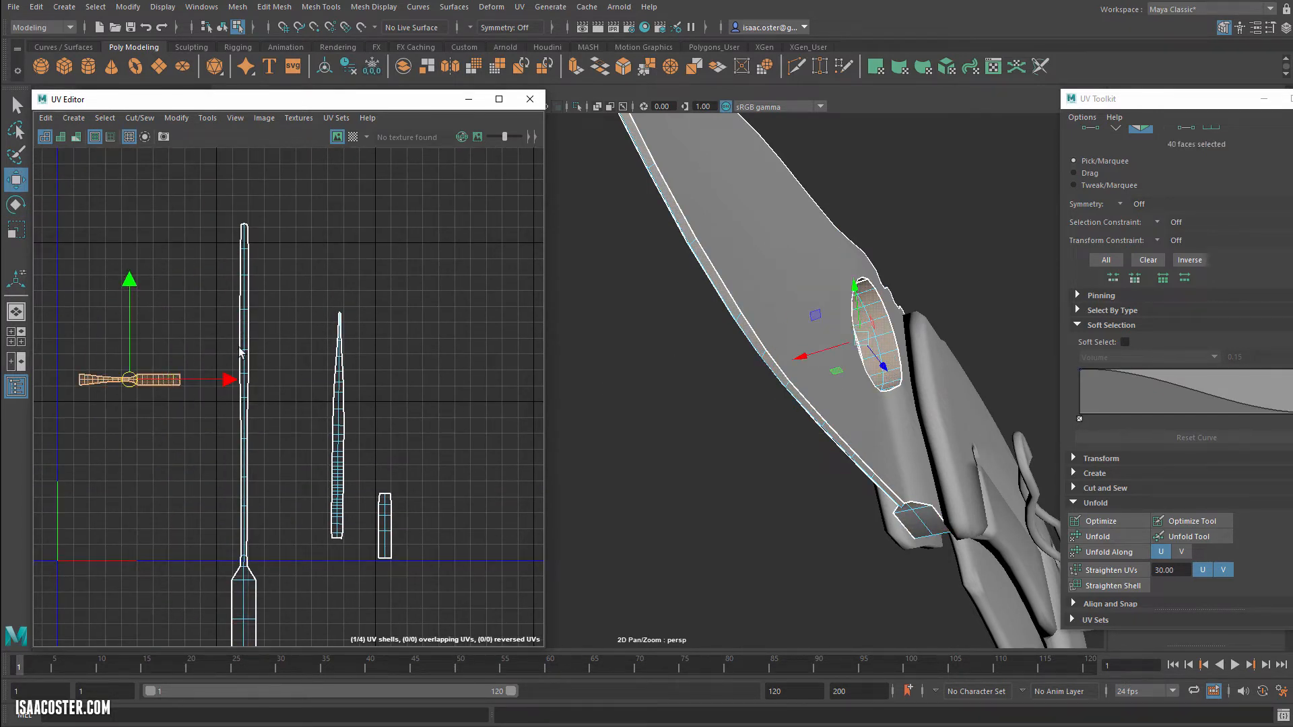
key("e")
left_click(444, 332)
Step: Return to object selection and check the UV shells of the blade's flat side and of its edge mesh
scroll(447, 335, "down", 3)
middle_click_drag(417, 392, 335, 358, "alt")
left_click_drag(803, 390, 791, 355, "alt")
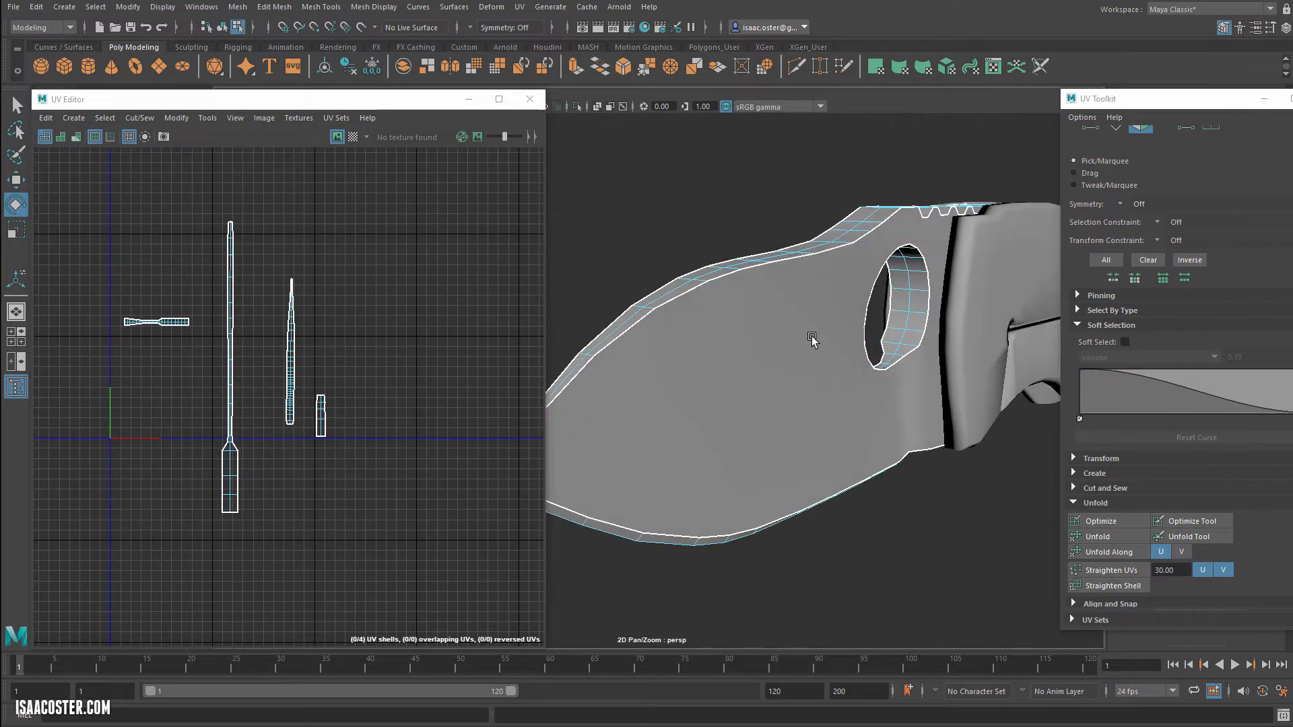
key("F8")
left_click(756, 187)
left_click(831, 297)
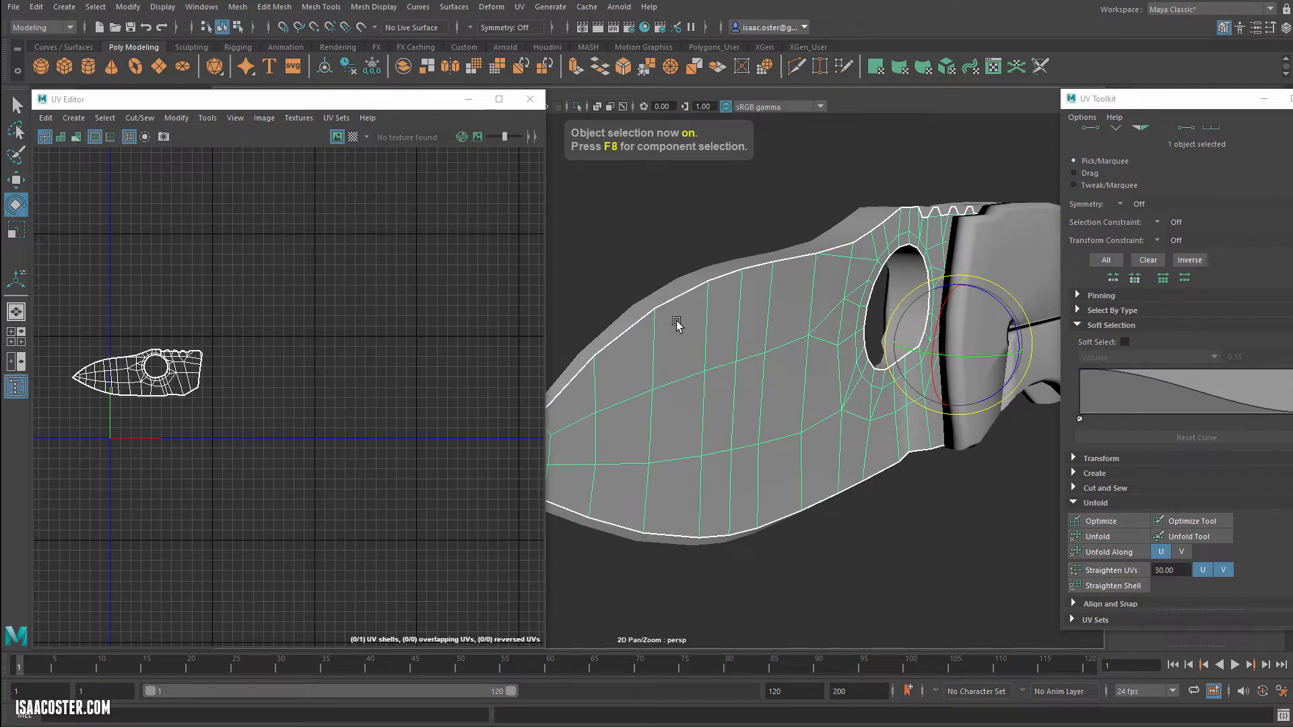
left_click(722, 281)
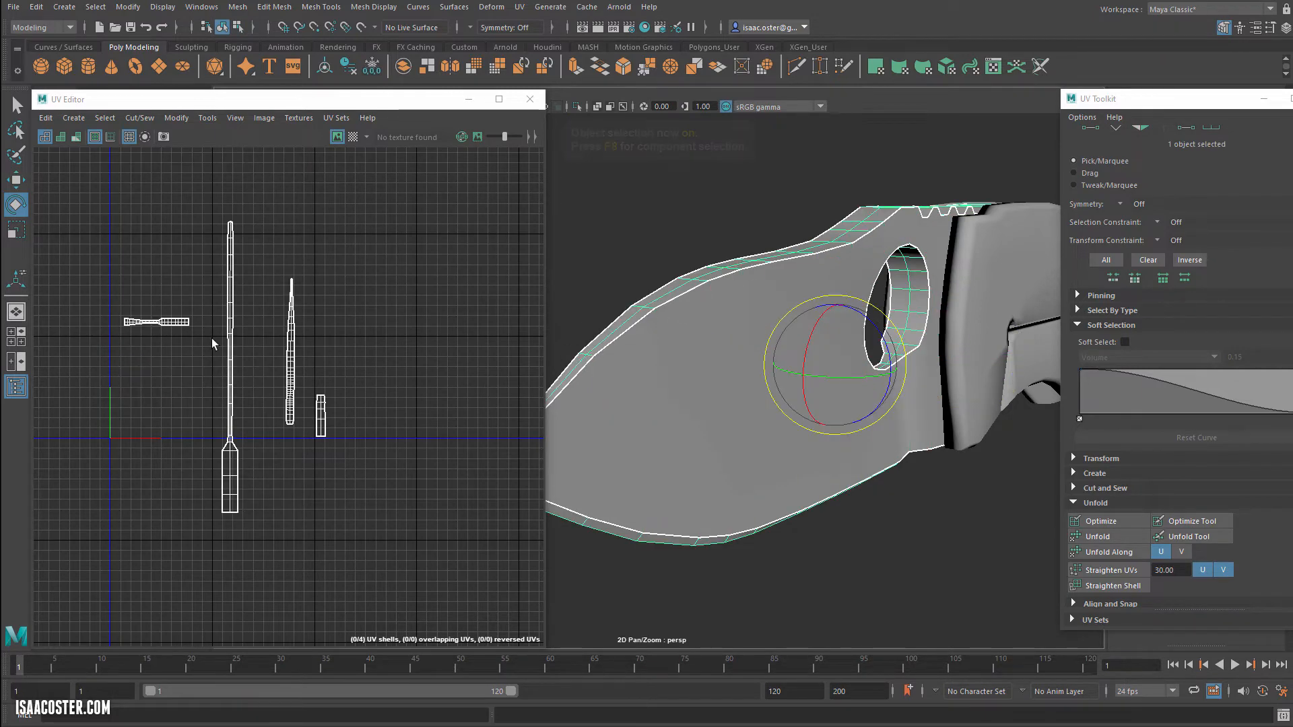
Step: Select the toothed spacer mesh between the knife's handle sides and frame its UV shells
left_click_drag(744, 293, 846, 299, "alt")
middle_click_drag(845, 299, 676, 361, "alt")
left_click_drag(676, 362, 723, 245, "alt")
left_click_drag(805, 232, 697, 237, "alt")
left_click(753, 310)
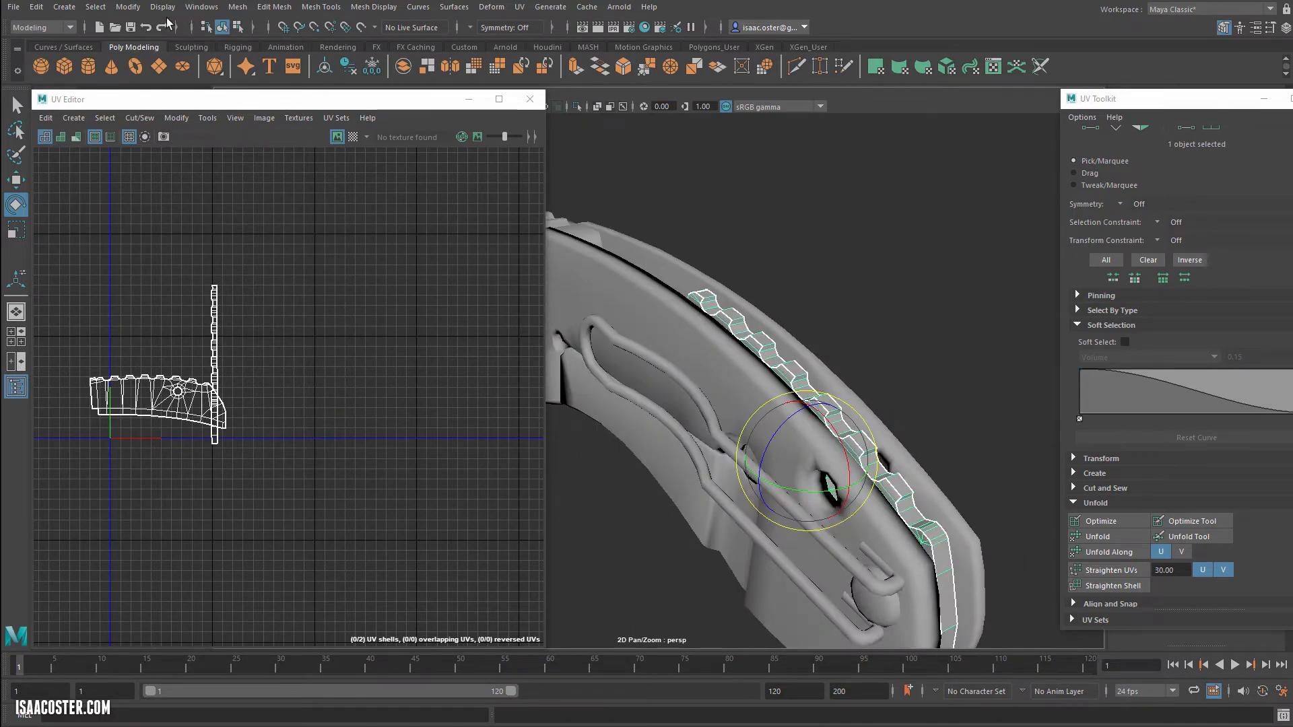
middle_click_drag(222, 336, 437, 154, "alt")
scroll(235, 316, "up", 7)
middle_click_drag(267, 537, 308, 561, "alt")
Step: Select all faces of the spacer's narrow toothed edge strip shell, check them on the model, and extract them from the mesh
right_click_drag(363, 358, 362, 384)
double_click(376, 370)
mouse_move(666, 398)
left_mouse_down("alt")
mouse_move(636, 381)
mouse_move(661, 398)
left_mouse_up("alt")
middle_click_drag(807, 490, 765, 402, "alt")
left_click_drag(765, 402, 765, 427, "alt")
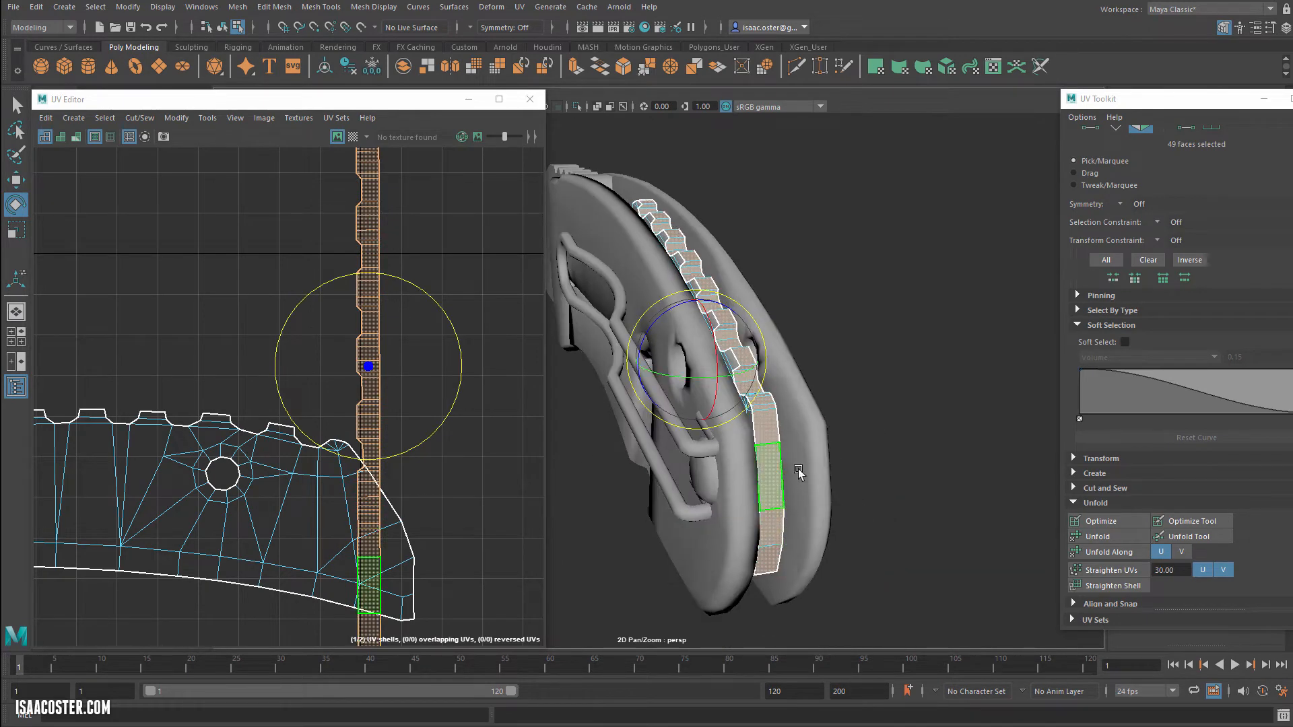
left_click_drag(799, 473, 793, 431, "alt")
left_click_drag(791, 250, 823, 272, "alt")
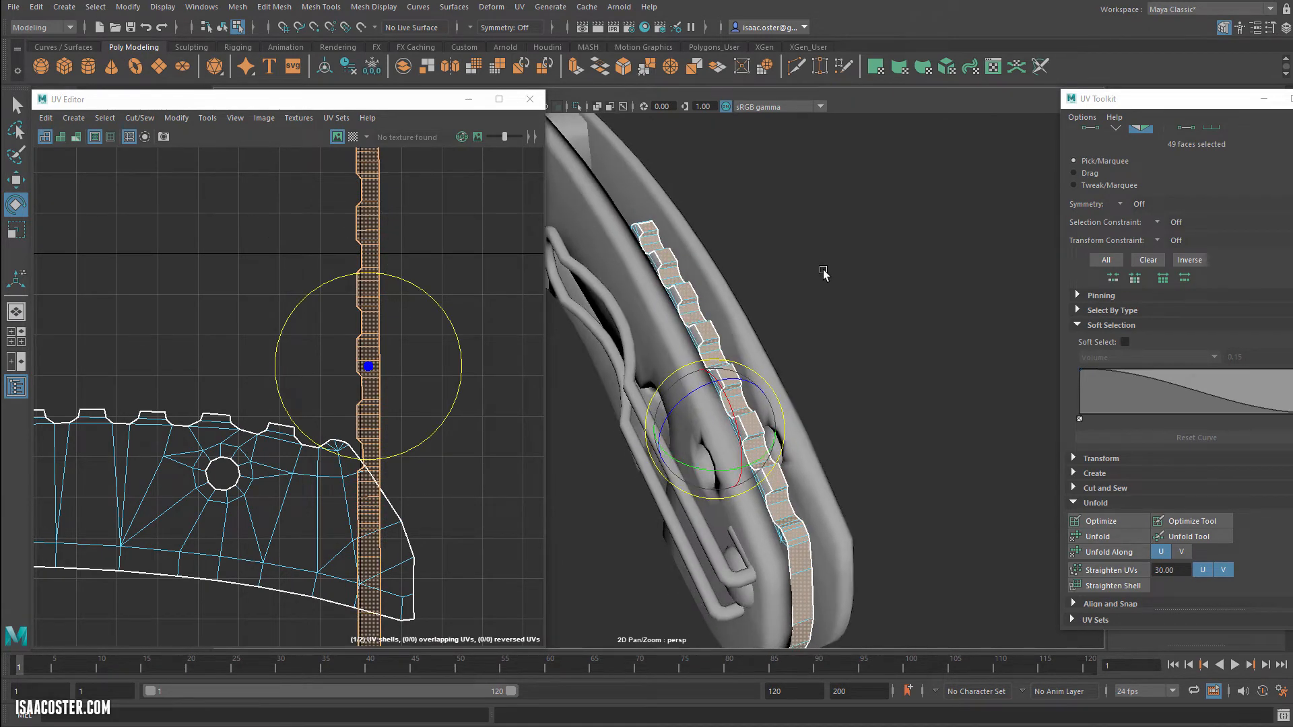
left_click(235, 8)
mouse_move(267, 9)
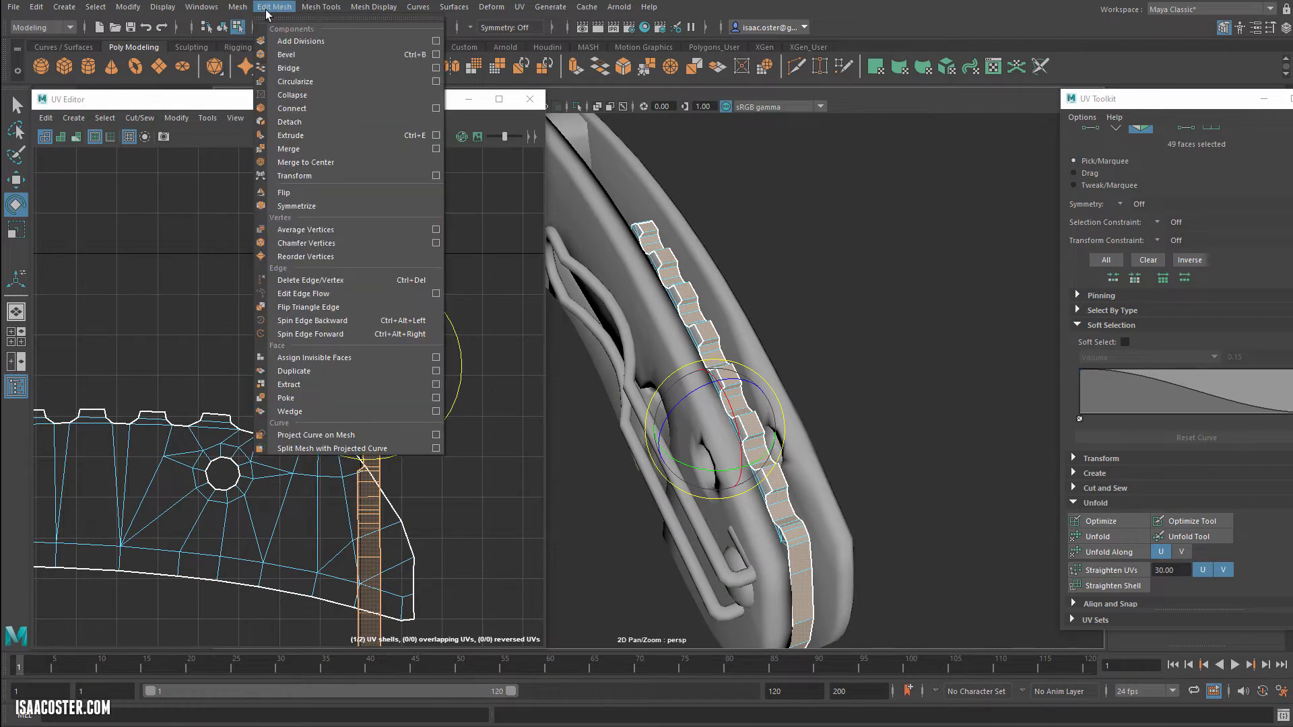
left_click(296, 385)
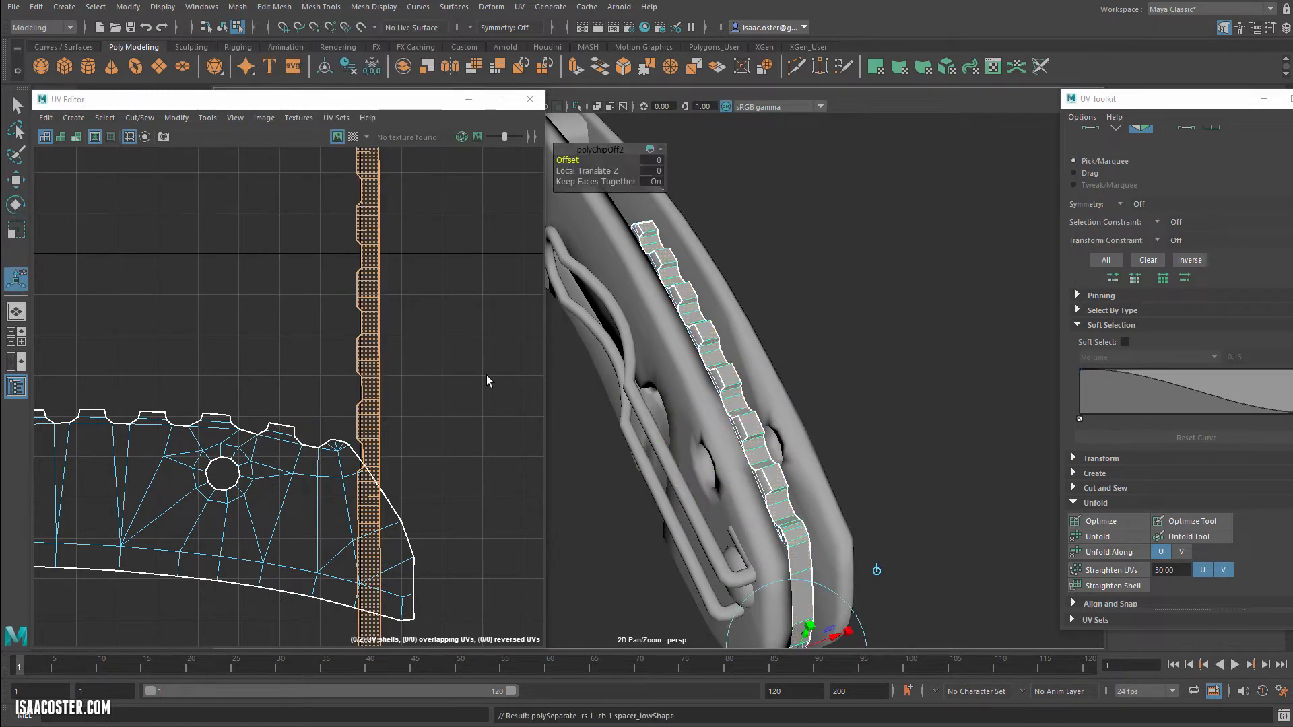
left_click(814, 321)
key("ctrl+z")
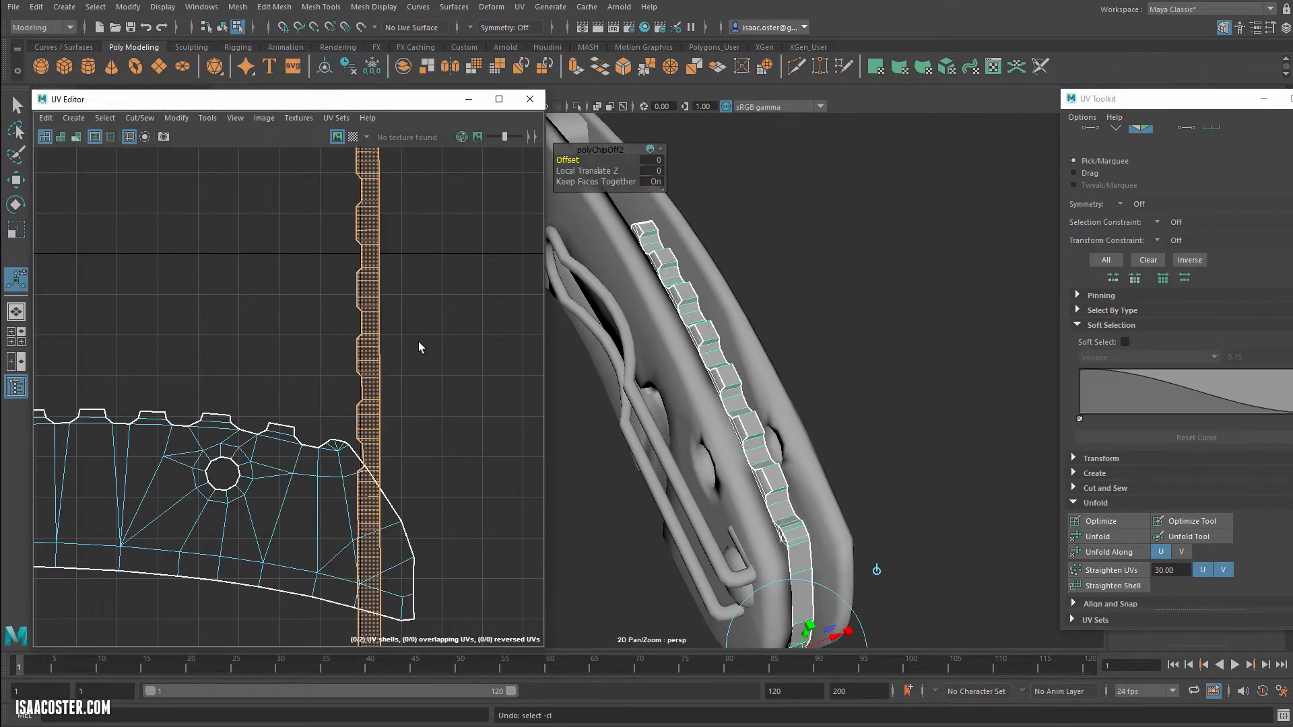
left_click(430, 337)
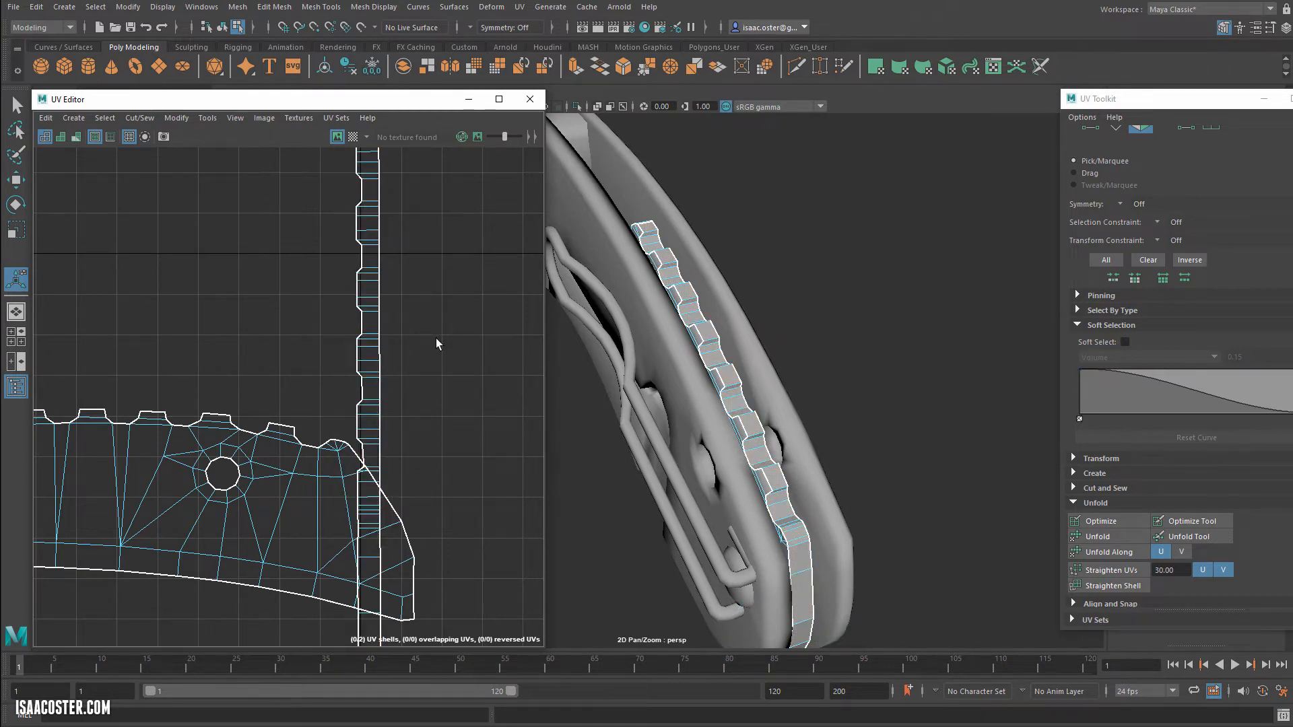
Step: Return to object selection, select the extracted toothed edge strip, and mirror it across the world X axis
key("F8")
key("F8")
key("F8")
left_click(753, 425)
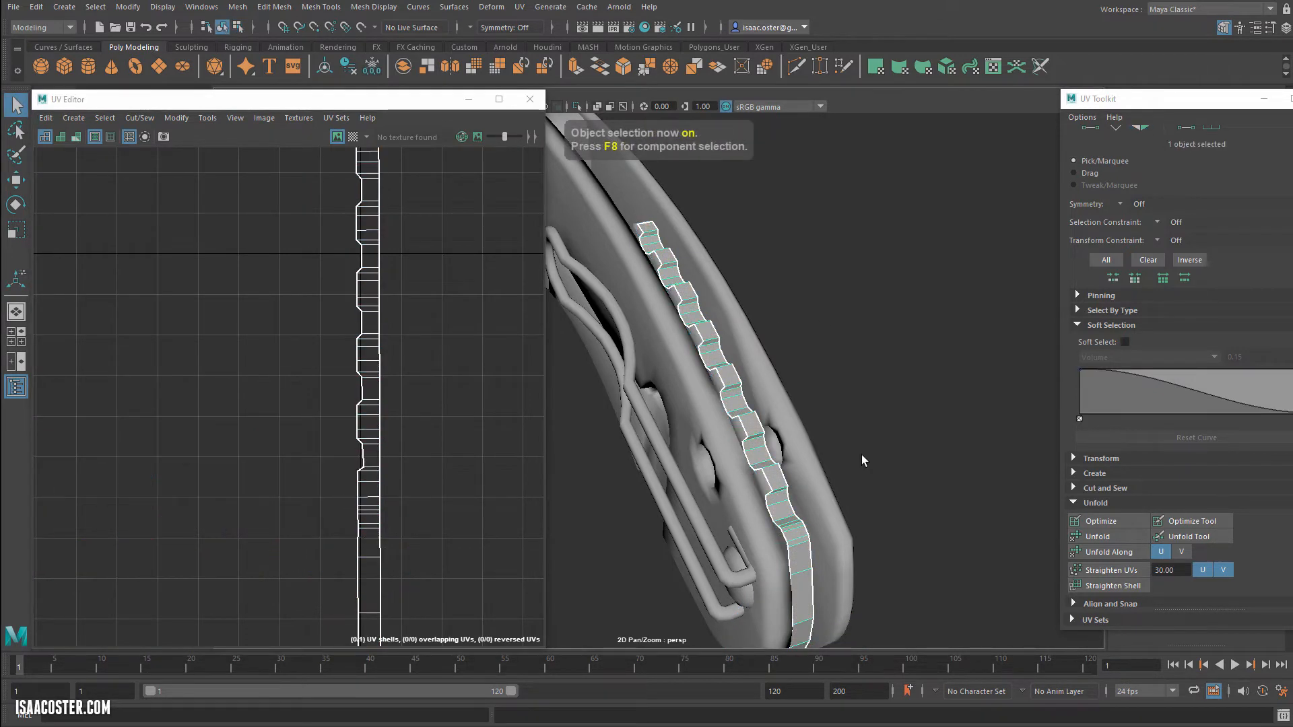
left_click_drag(862, 461, 842, 404, "alt")
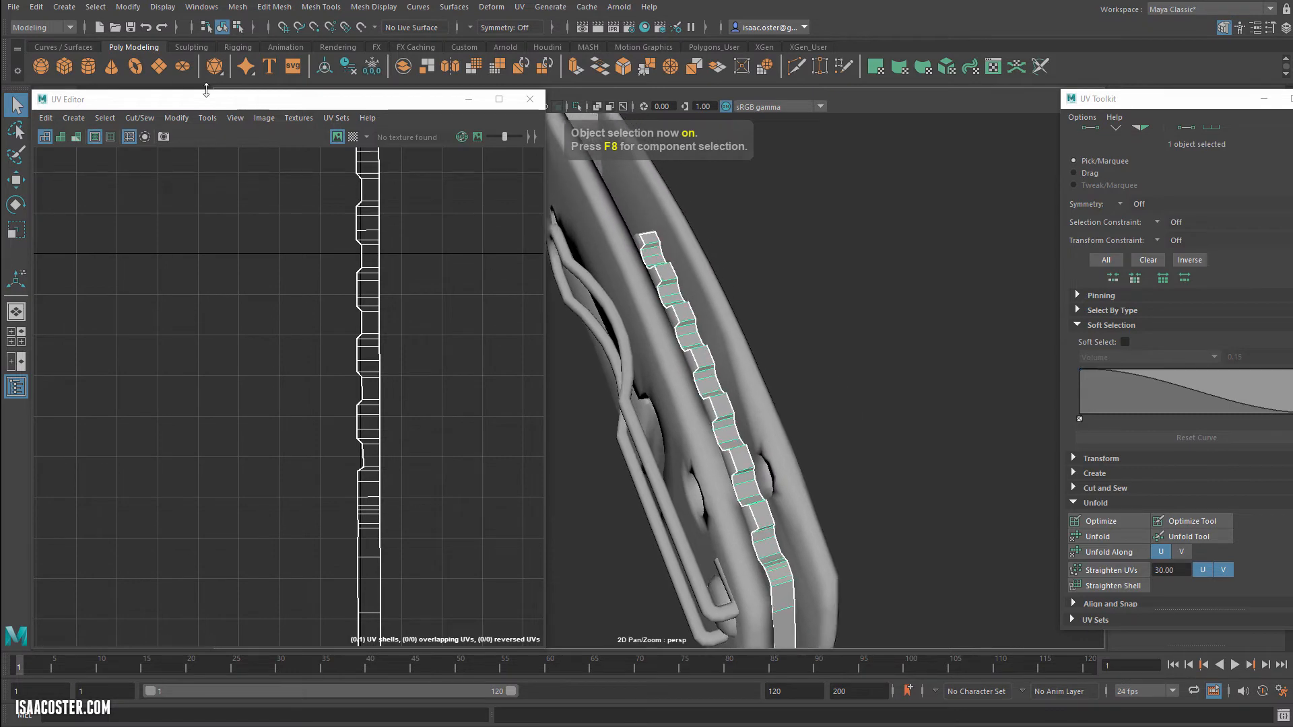
left_click(238, 6)
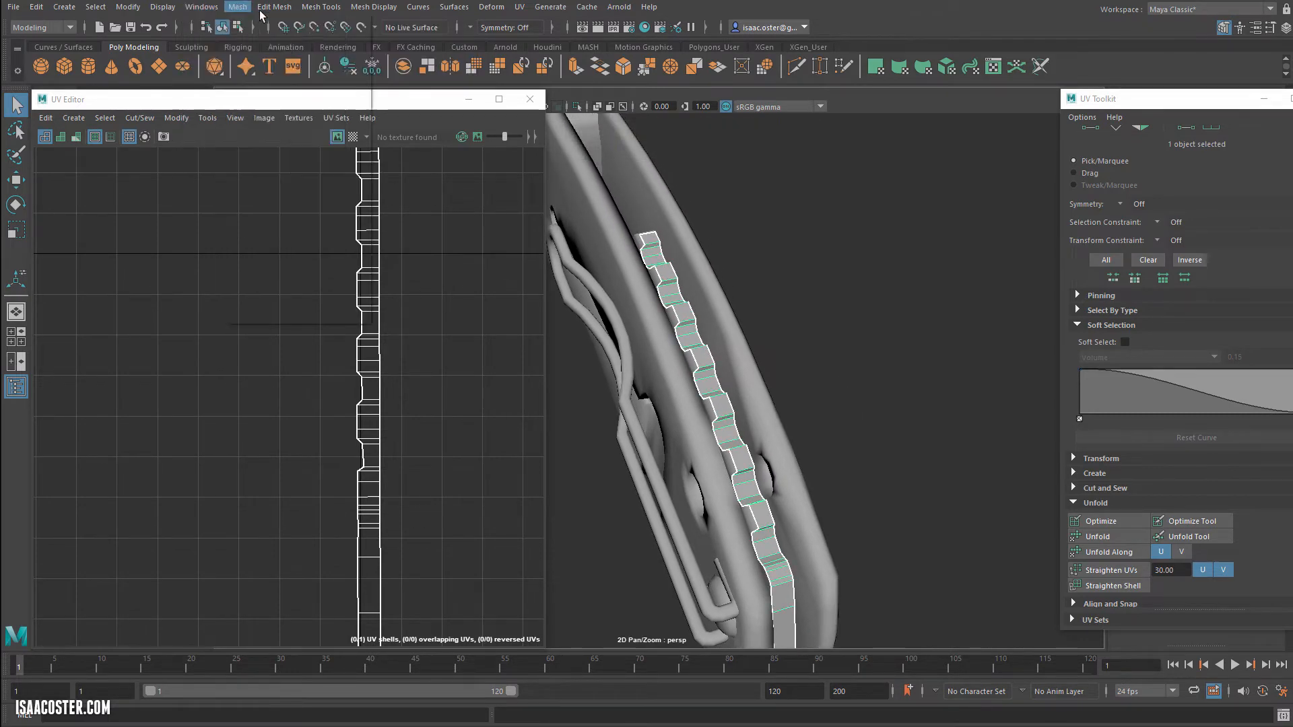
left_click(249, 11)
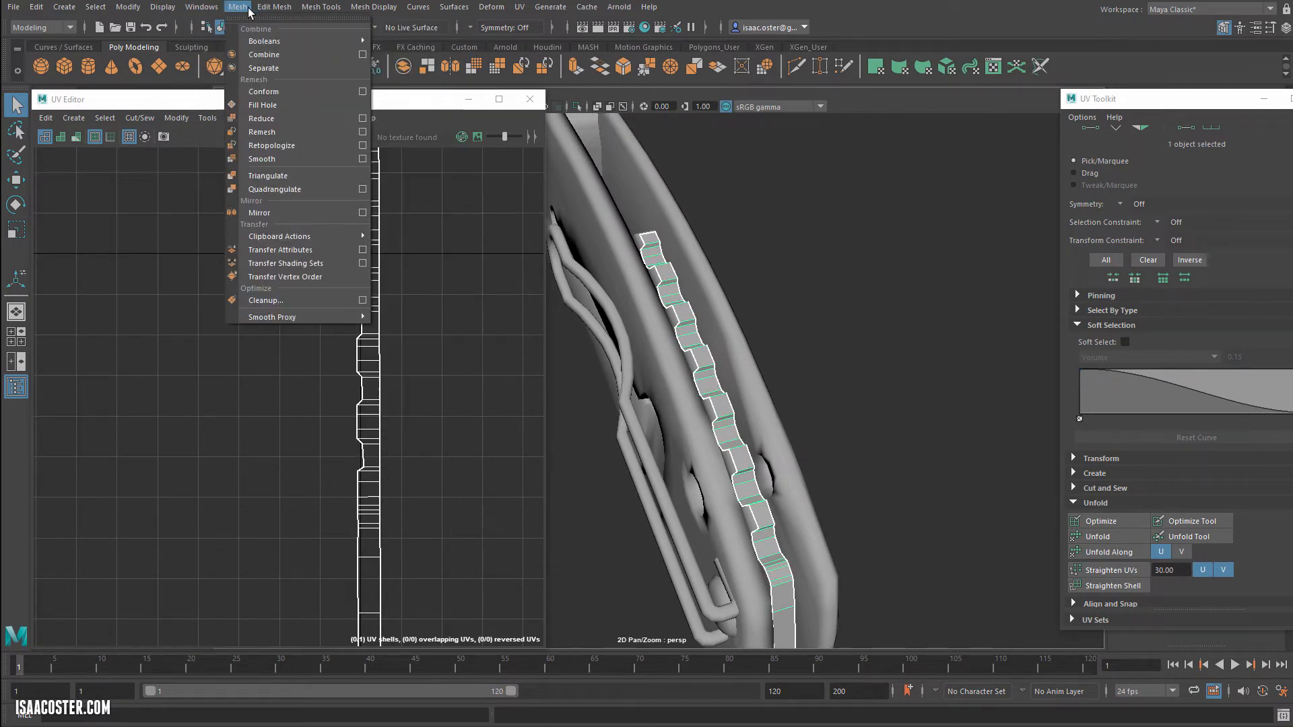
left_click(266, 212)
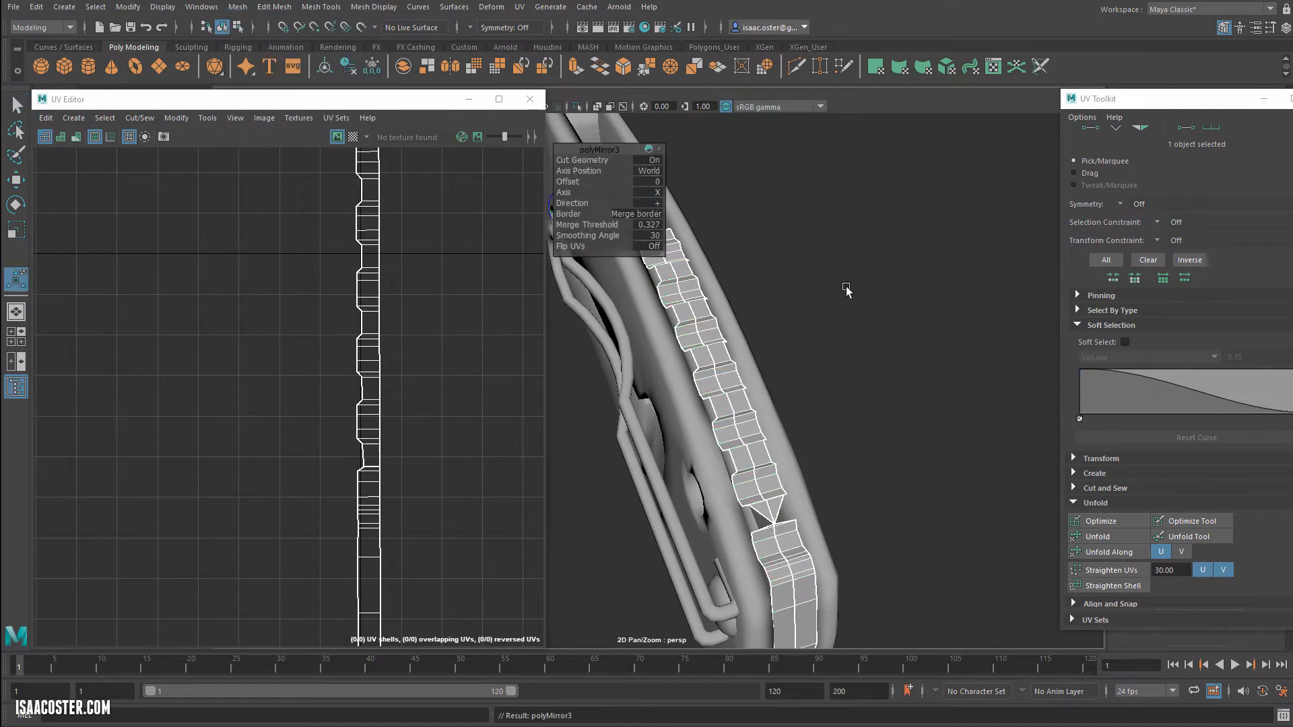
Step: Set the mirror's merge threshold to 0.01 and check the strip's centre seam on the model
left_click_drag(847, 289, 593, 266, "alt")
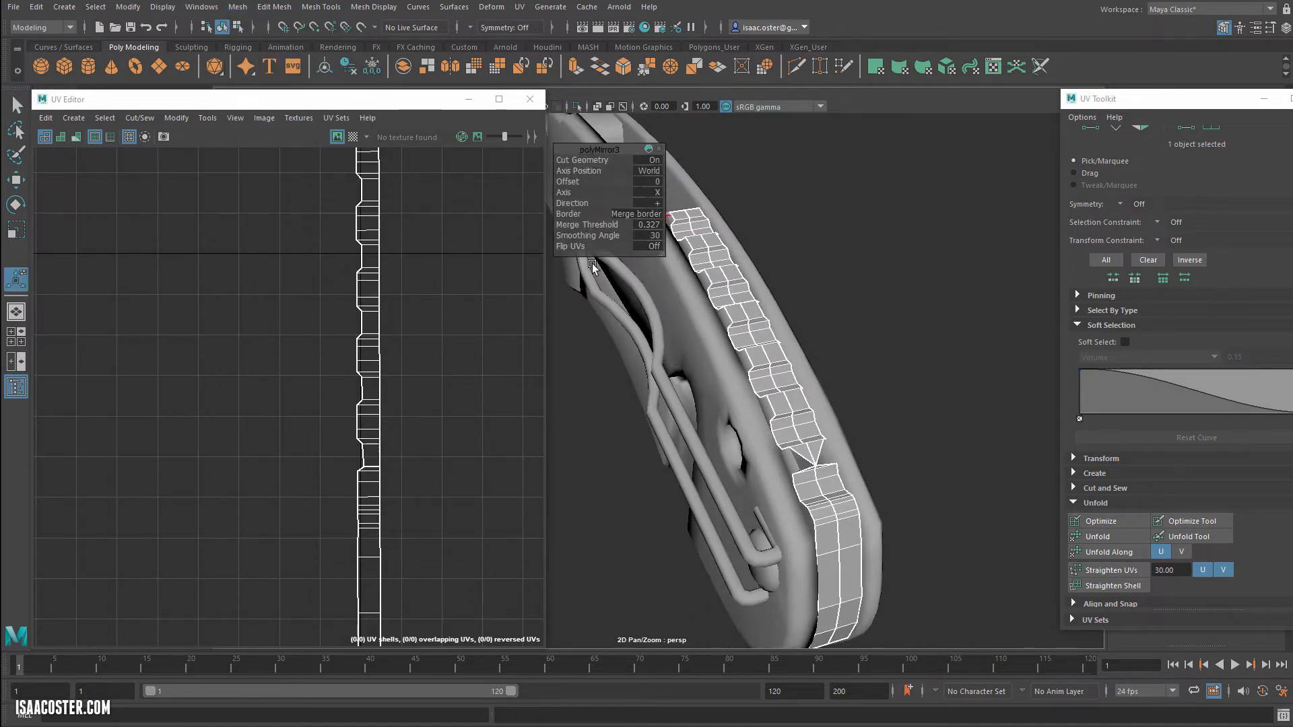
left_click(650, 225)
type("0.01")
key("Return")
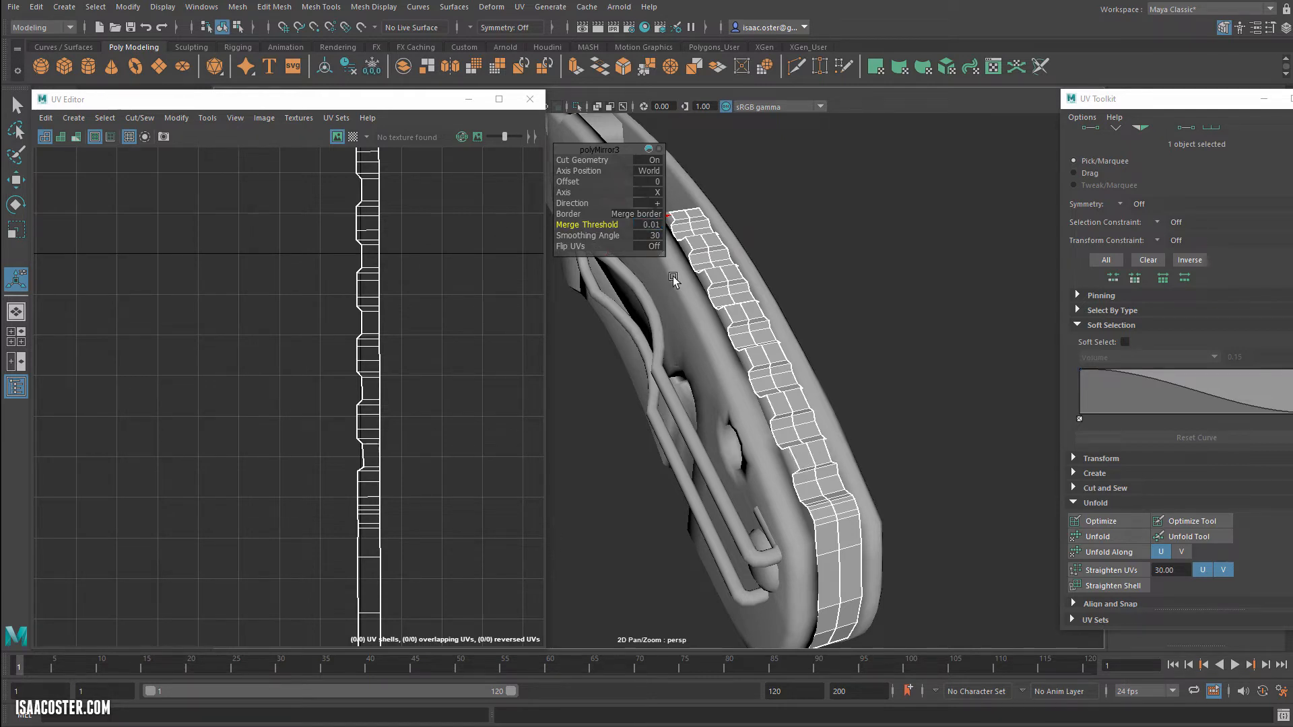
mouse_move(687, 430)
left_mouse_down("alt")
mouse_move(747, 431)
mouse_move(688, 431)
left_mouse_up("alt")
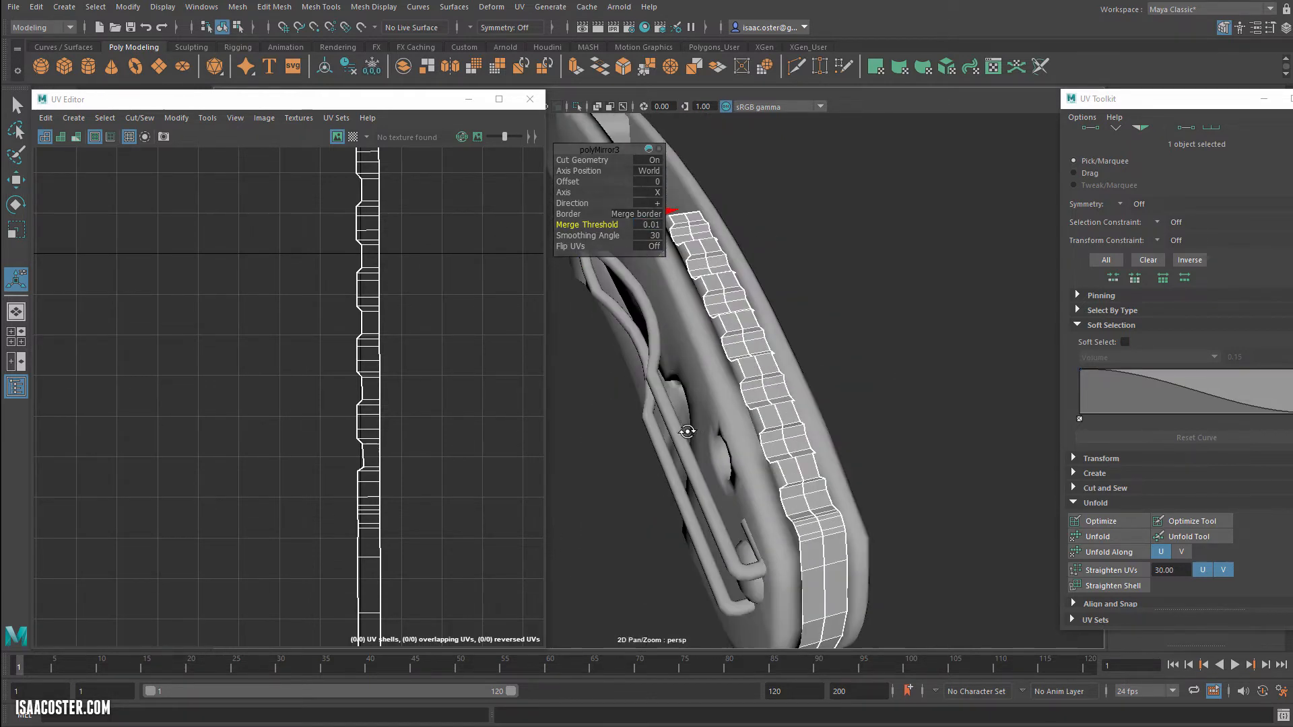
Step: Select one of the two overlapping strip UV shells and move it sideways so the shells lie side by side
key("q")
key("F8")
left_click(410, 361)
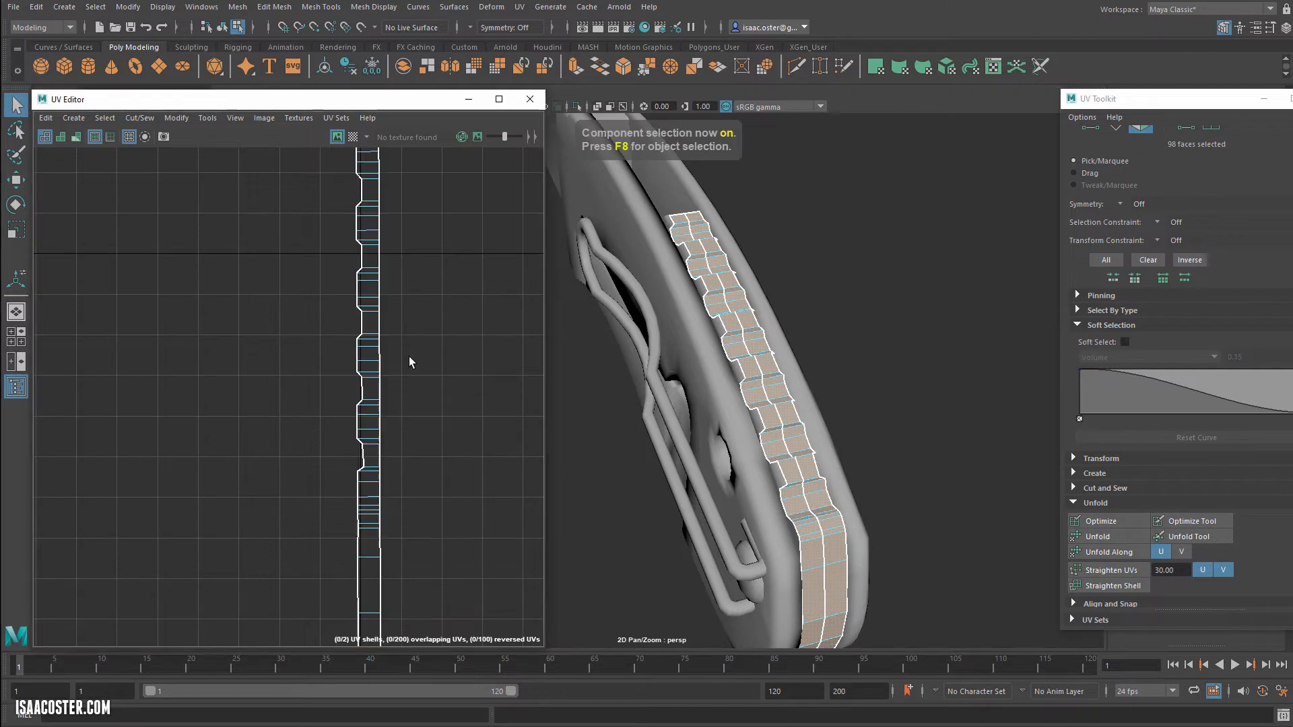
right_click_drag(370, 345, 367, 370)
double_click(370, 361)
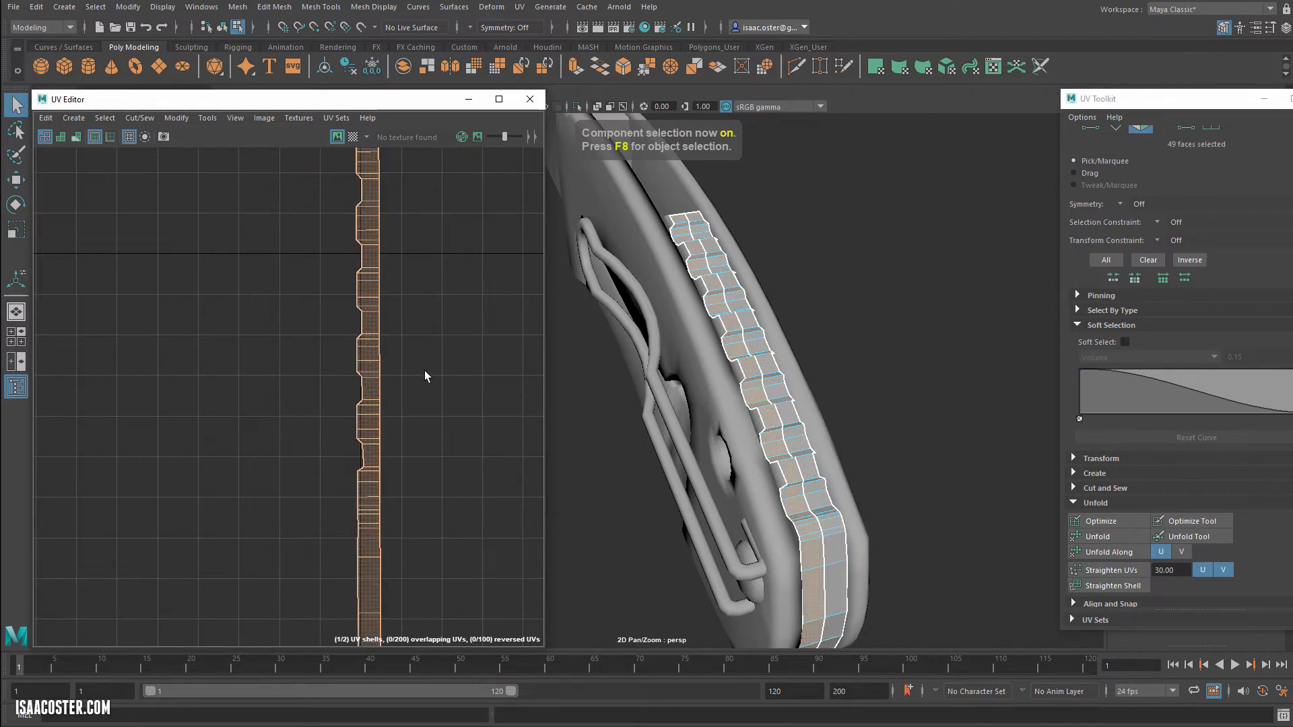
key("w")
left_click_drag(430, 367, 394, 367)
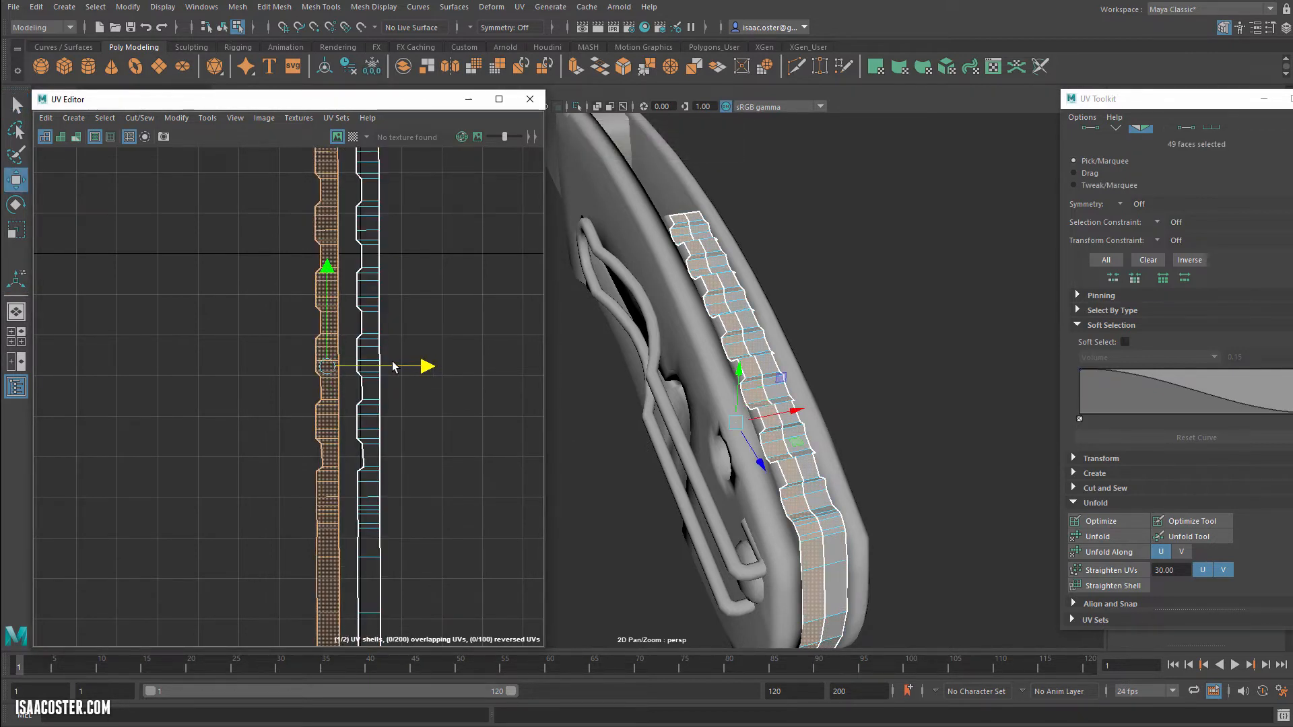
Step: Select the other strip UV shell and review the UV transform options
double_click(372, 303)
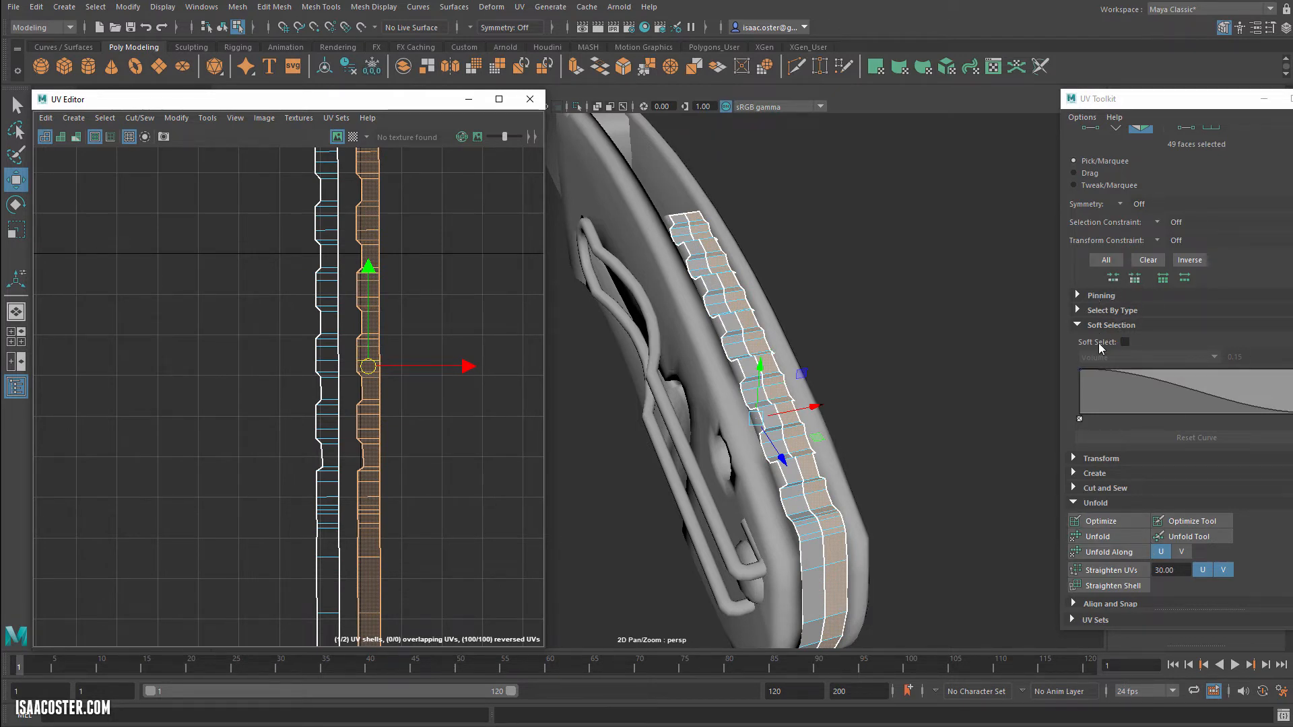
left_click(1073, 459)
scroll(1185, 485, "down", 3)
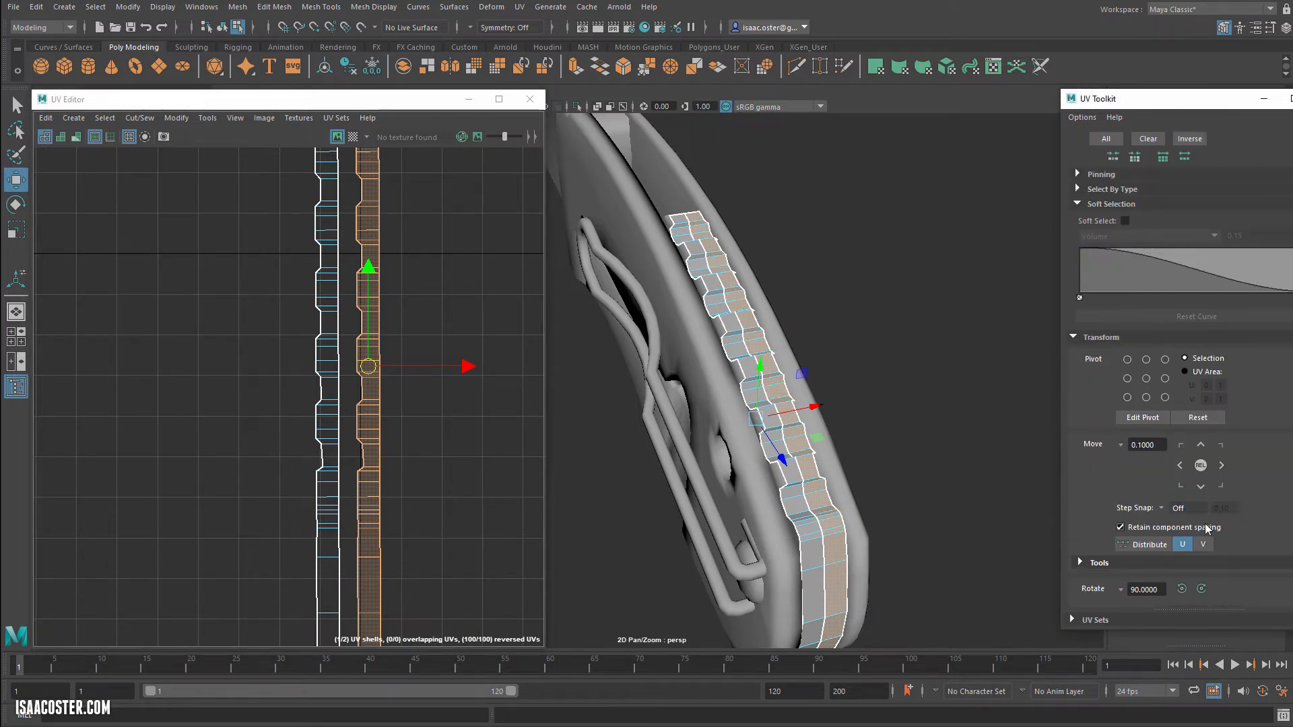
scroll(1218, 450, "down", 2)
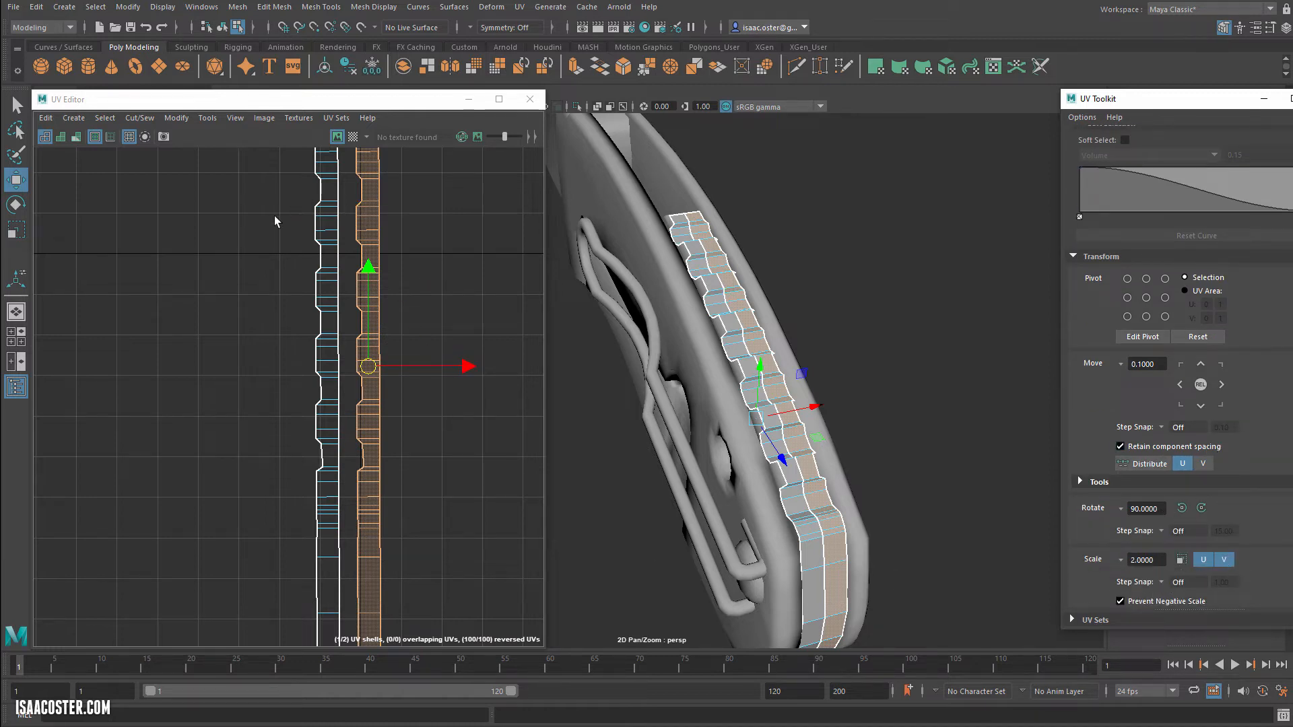
scroll(427, 205, "up", 1)
Step: Select the shared centre-seam edges at both ends of the two strip shells and move and sew them together
left_click(427, 204)
middle_click_drag(310, 214, 294, 460, "alt")
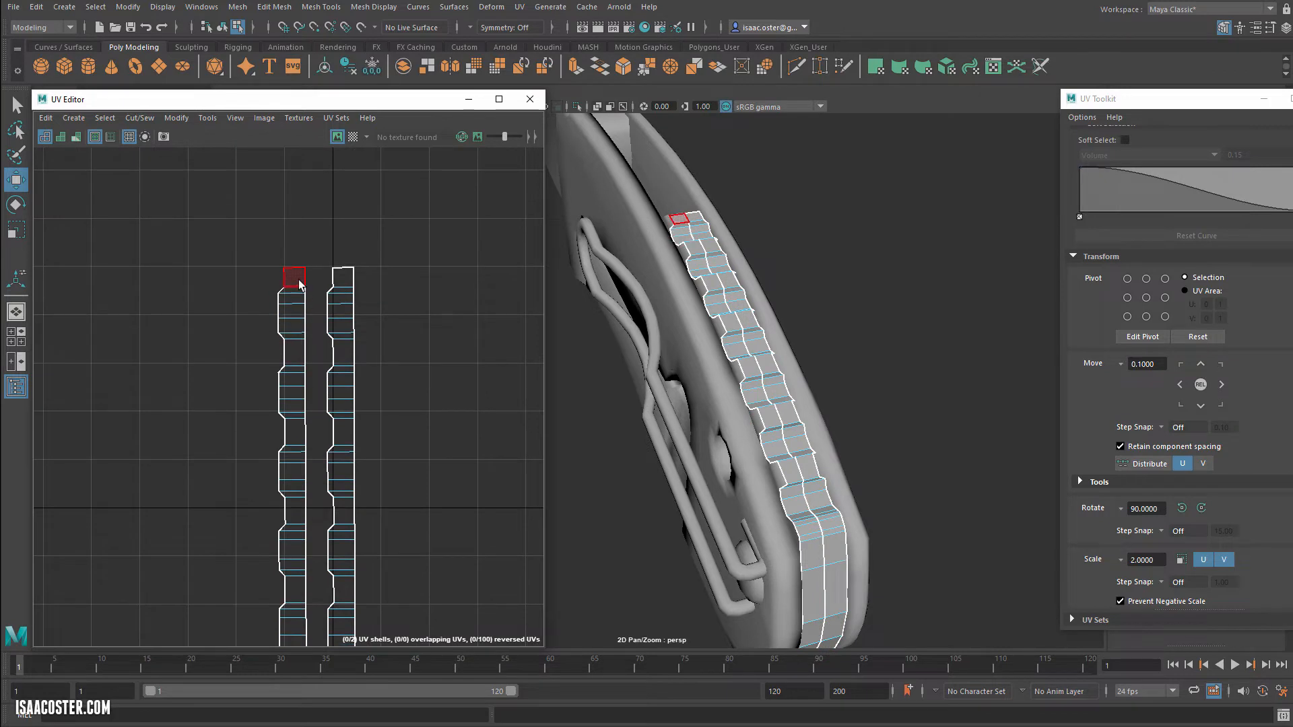
right_click_drag(304, 268, 305, 255)
left_click(304, 276)
middle_click_drag(414, 532, 422, 217, "alt")
middle_click_drag(411, 600, 422, 459, "alt")
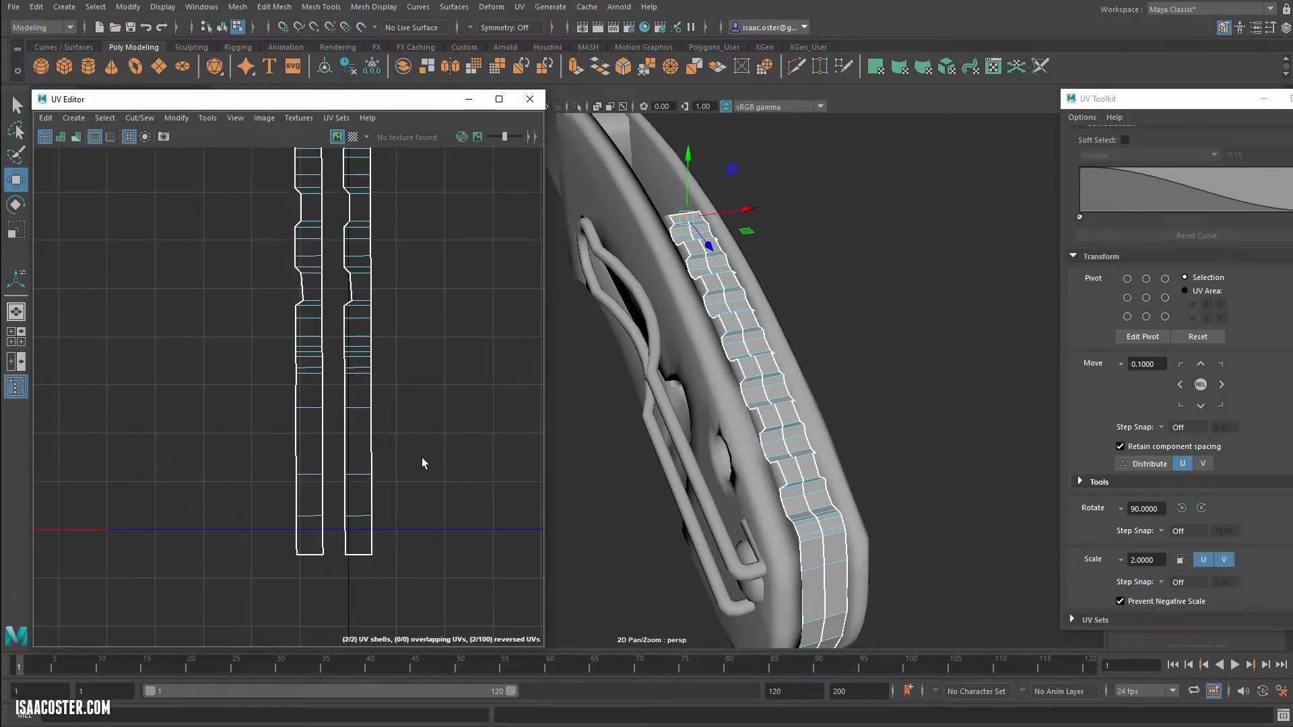
left_click(317, 543)
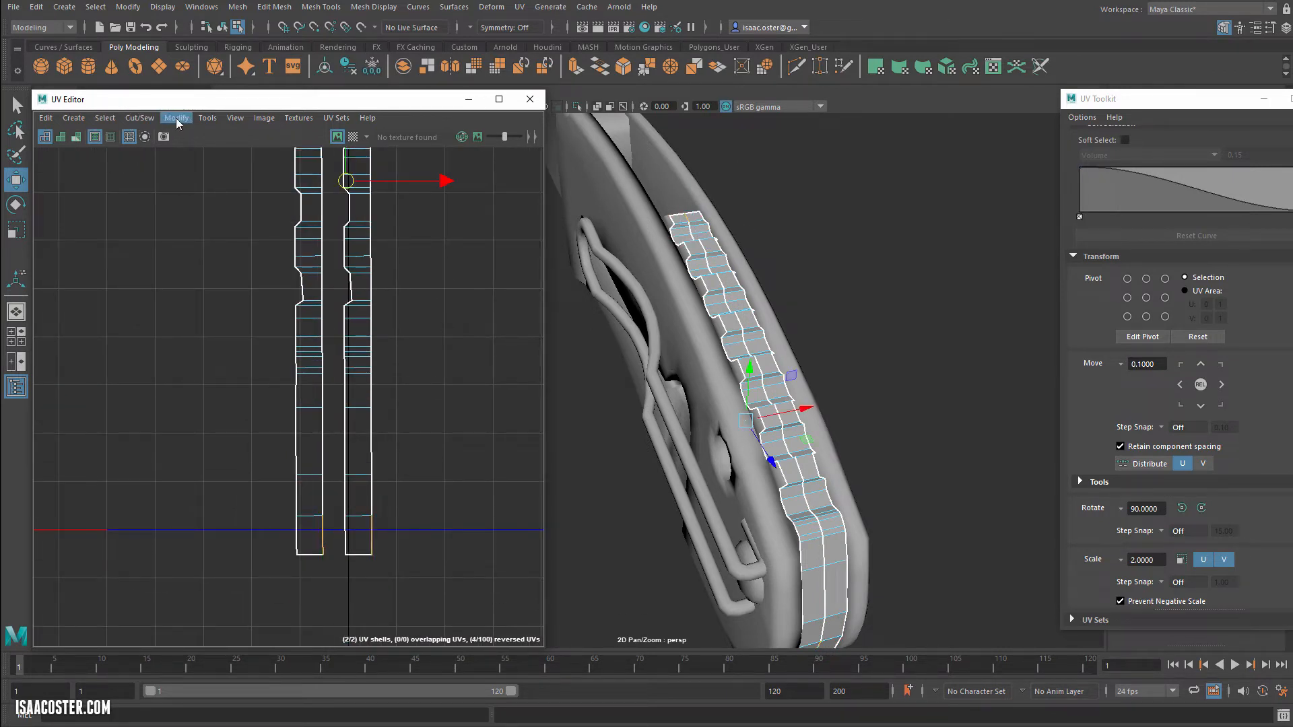
left_click(143, 119)
left_click(177, 247)
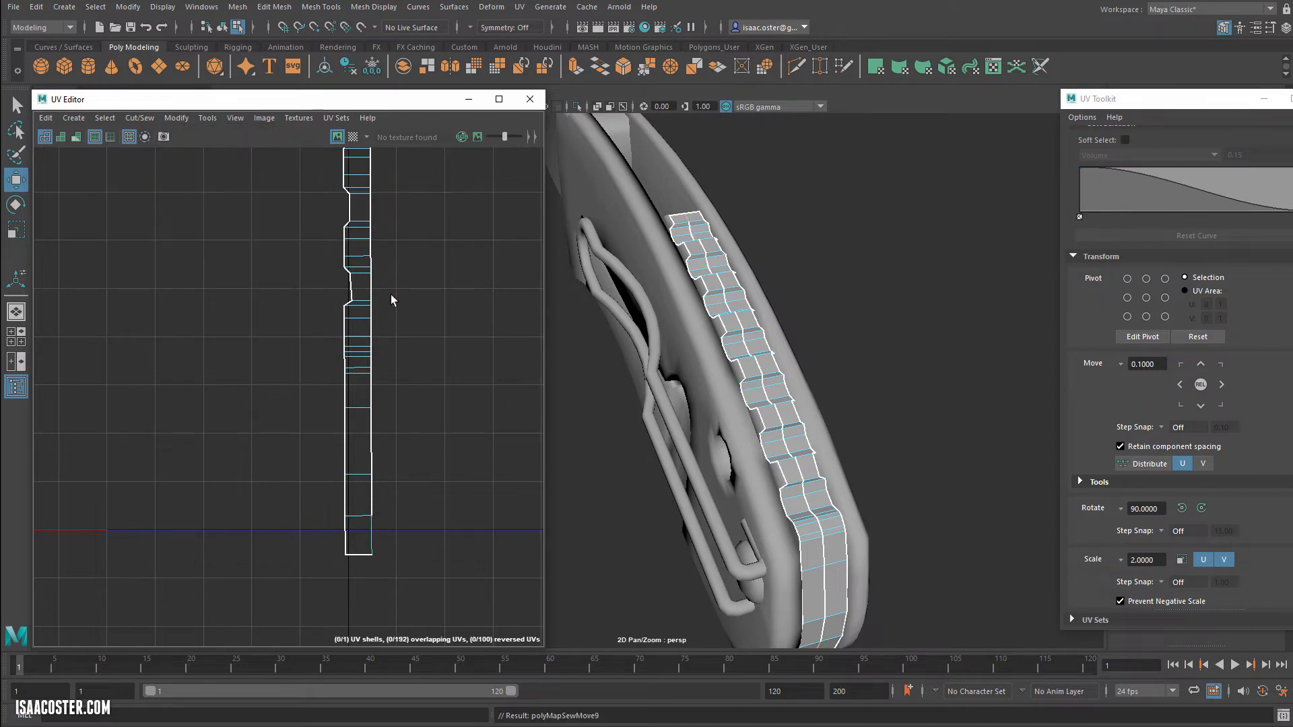
Step: Select the whole partly joined strip shell and unfold it
right_click_drag(363, 296, 371, 339)
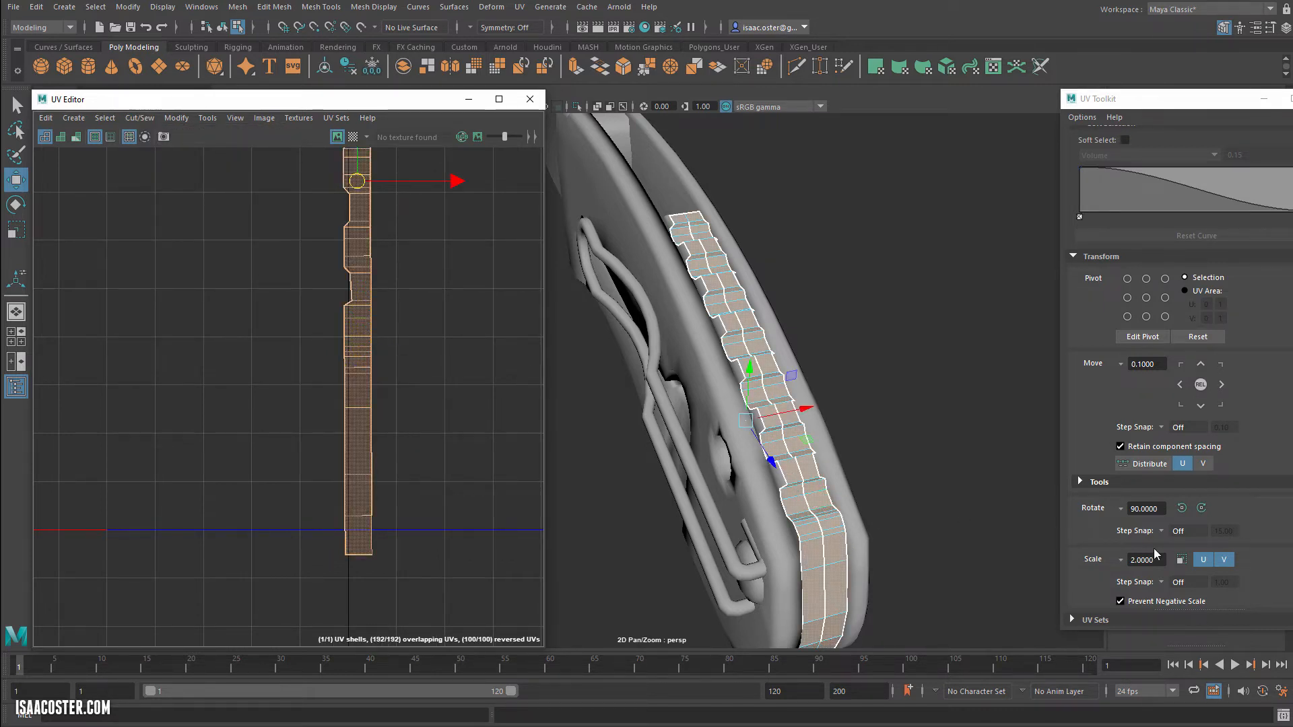
scroll(1130, 442, "down", 5)
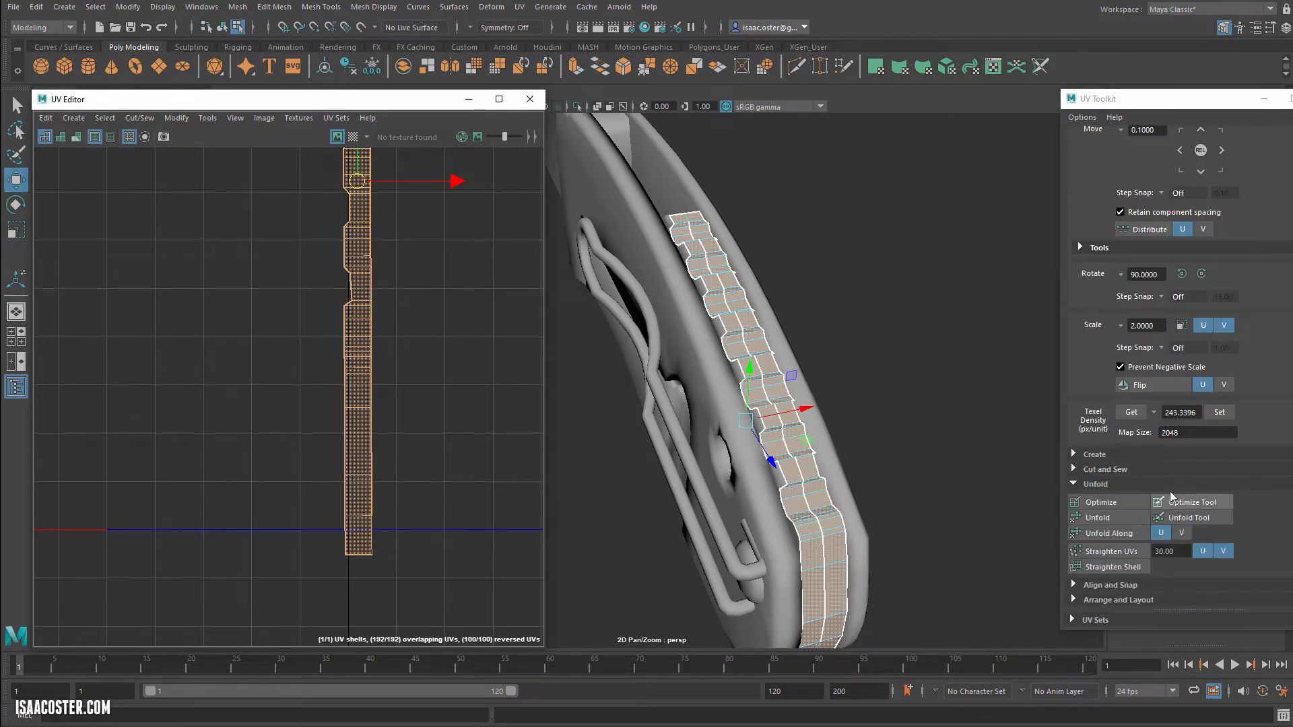
left_click(1097, 518)
Step: Select the remaining open edges along the strip's centre seam and move and sew them together
right_click_drag(354, 393, 352, 350)
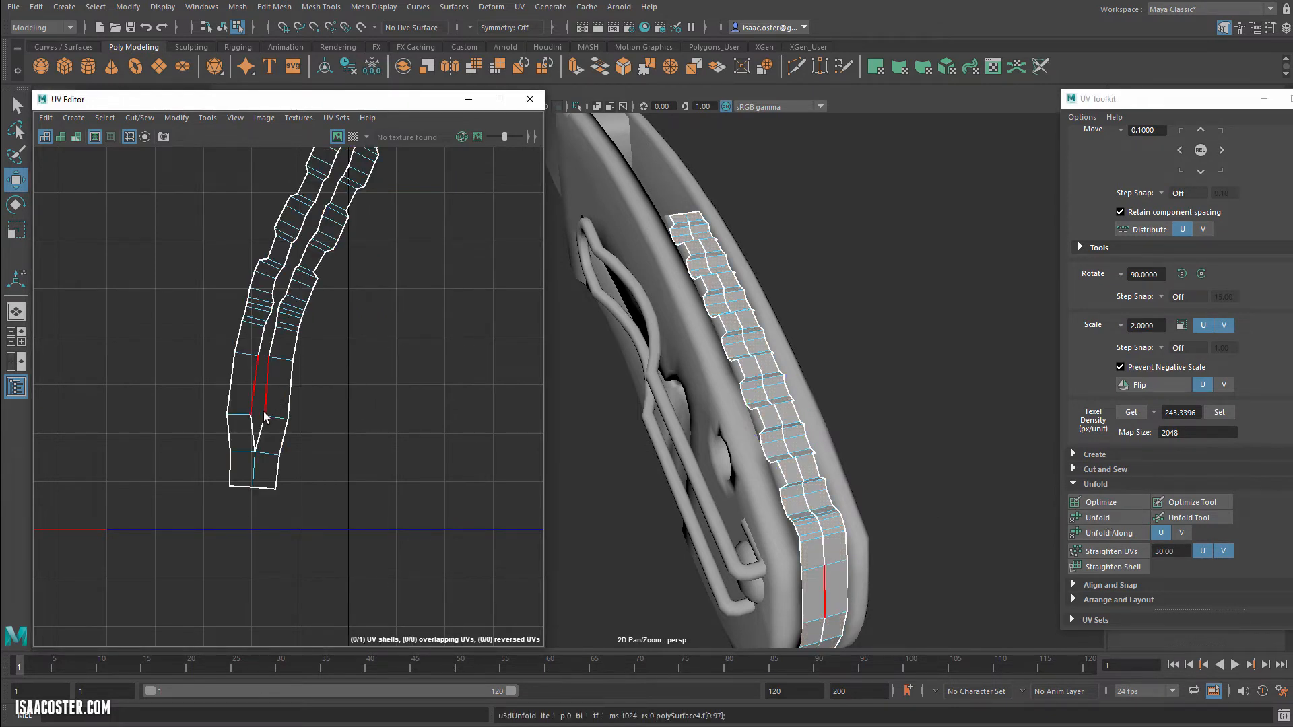
double_click(264, 412)
middle_click_drag(382, 327, 331, 629, "alt")
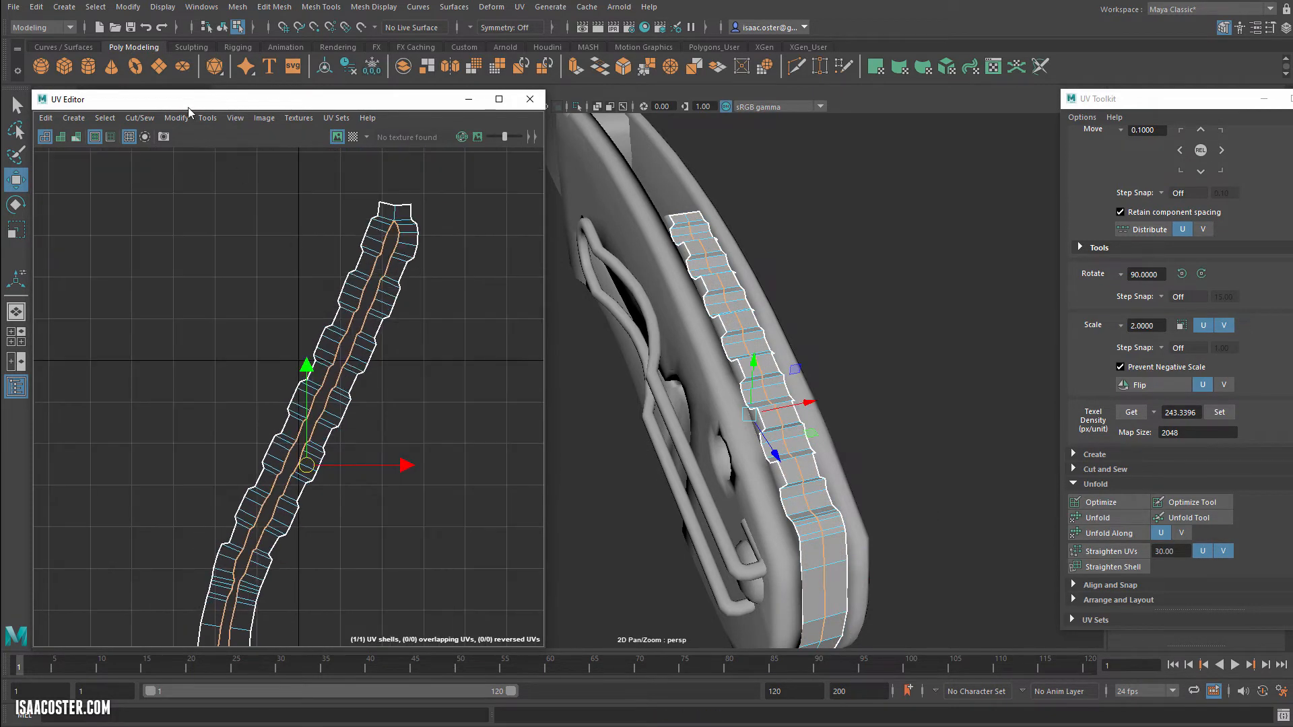
left_click(139, 118)
left_click(171, 249)
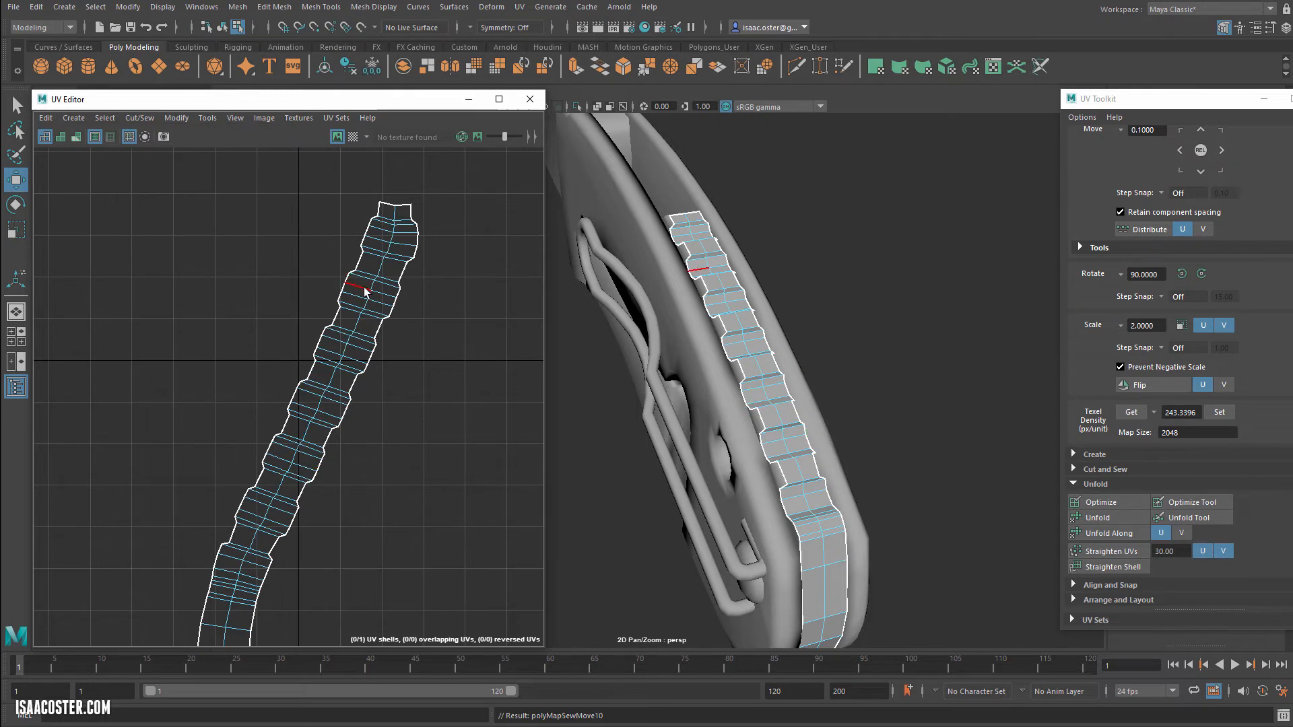
Step: Unfold the fully joined strip shell again and rotate it until it stands upright in UV space
right_click_drag(364, 290, 363, 318)
double_click(363, 317)
left_click(1113, 519)
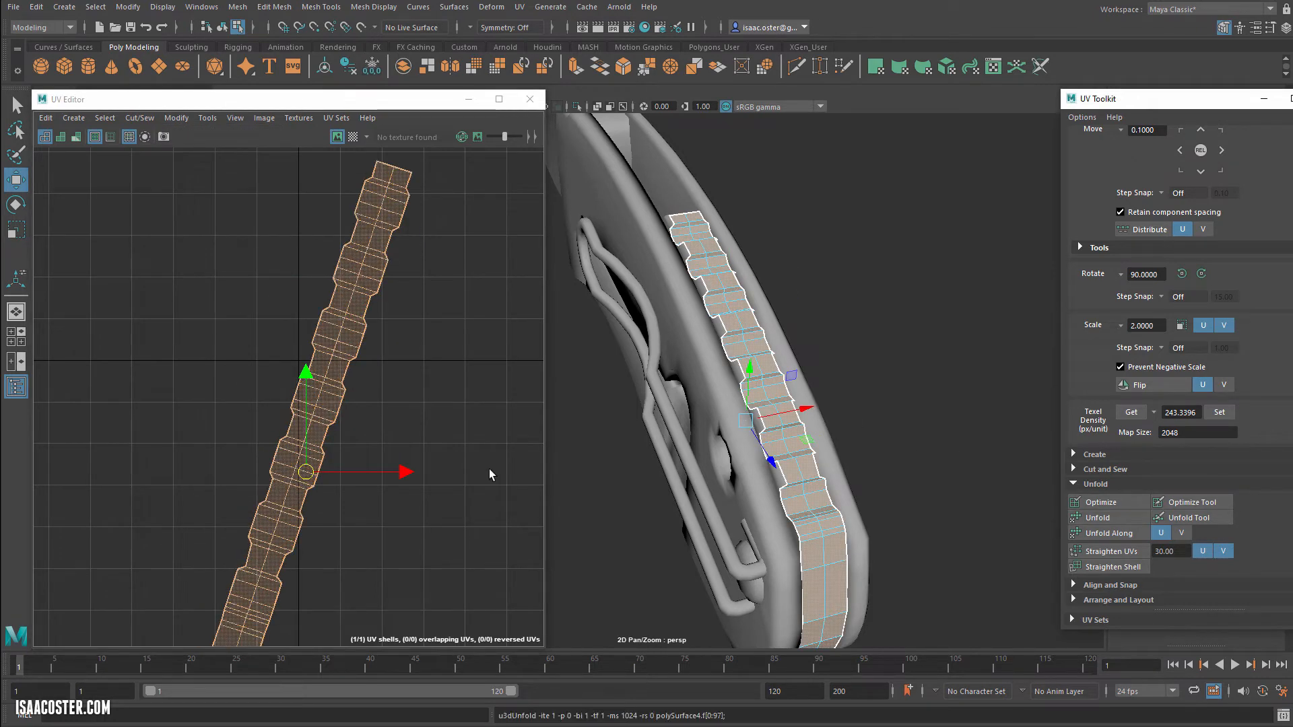
key("e")
scroll(454, 447, "down", 3)
left_click_drag(428, 422, 413, 384)
left_click(467, 450)
scroll(468, 450, "down", 2)
middle_click_drag(466, 444, 441, 379, "alt")
scroll(722, 358, "up", 1)
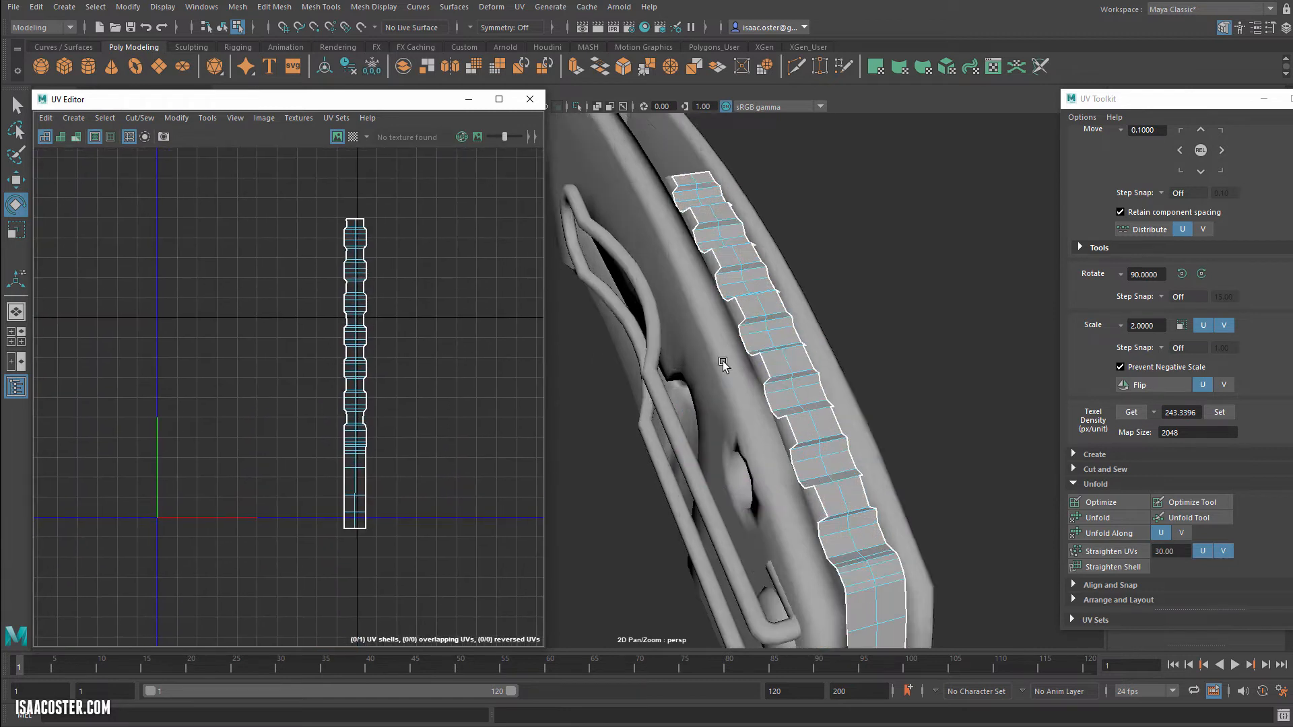
Step: Return to object selection and select the whole knife to view the UV shells of all its parts
scroll(734, 377, "down", 4)
left_click_drag(753, 404, 862, 451, "alt")
key("F8")
left_click_drag(989, 214, 604, 580)
scroll(375, 408, "down", 2)
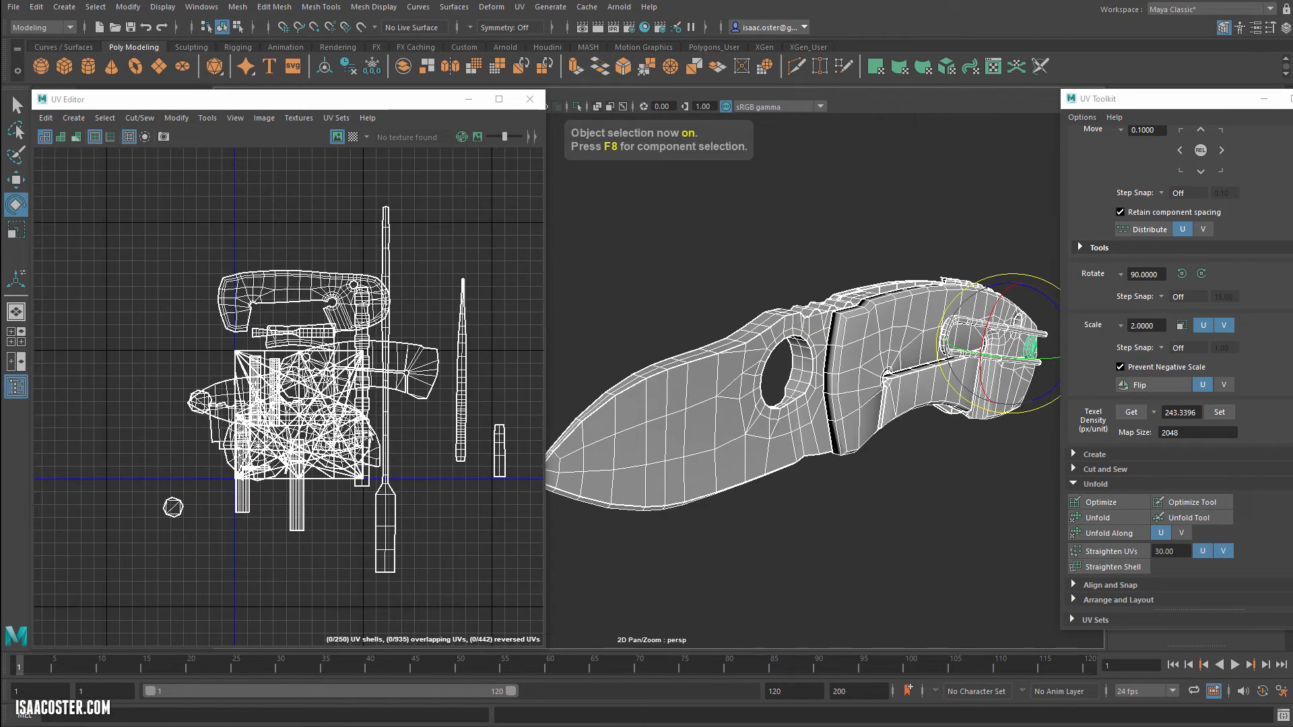
Step: Check the UV shells of the blade's flat side and the handle side individually, and reselect the whole knife
left_click(673, 460)
left_click_drag(685, 328, 746, 465, "alt")
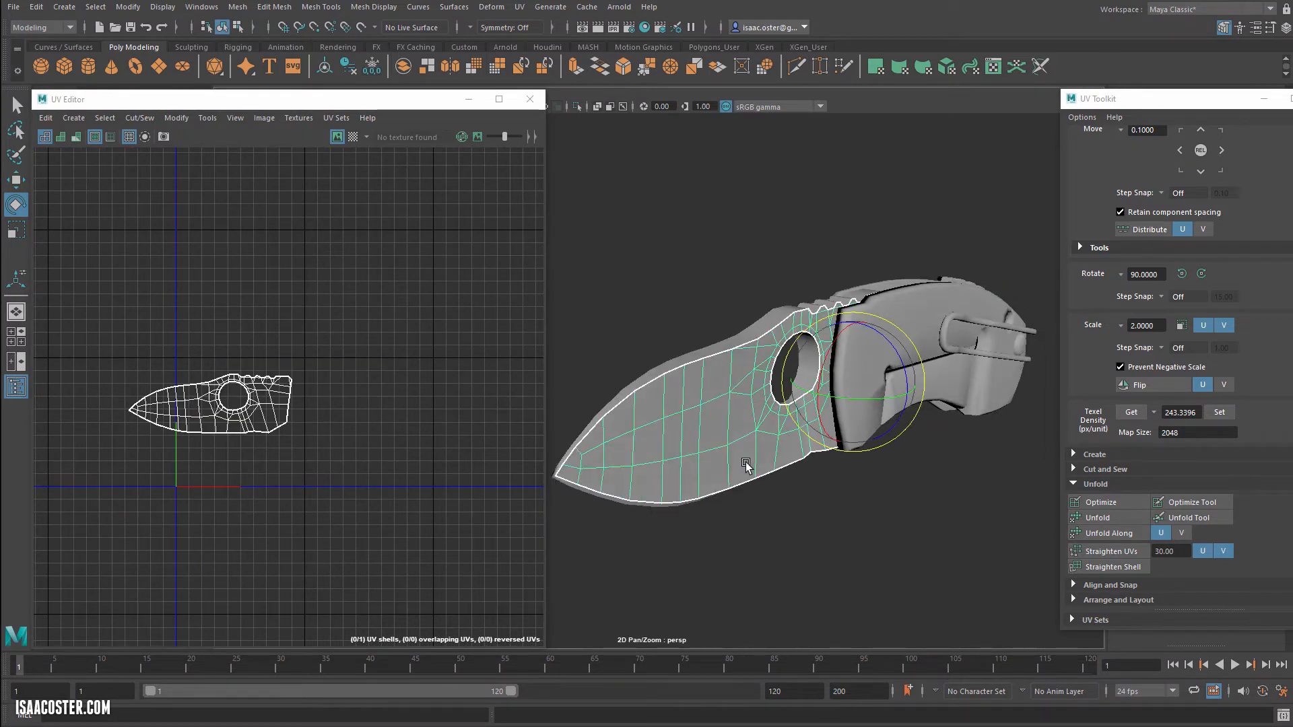
left_click_drag(715, 267, 771, 337, "alt")
left_click(775, 418)
left_click(761, 342)
left_click(637, 439)
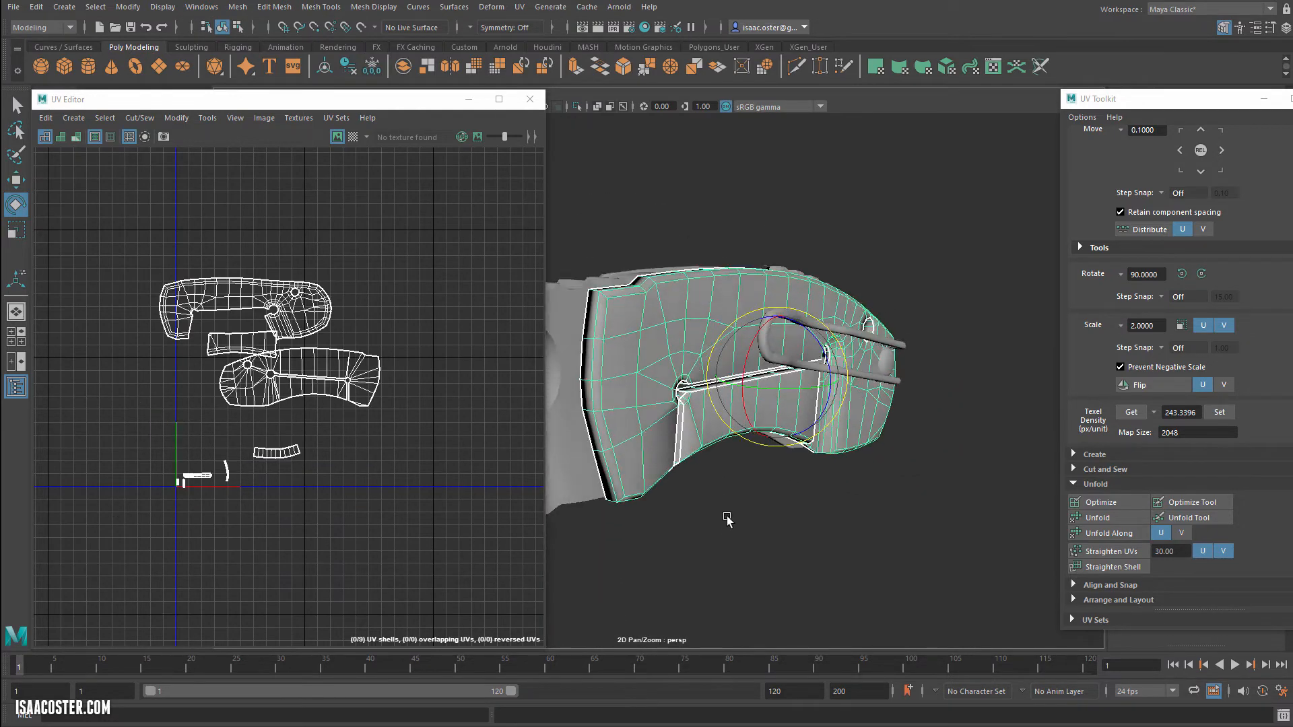
left_click_drag(725, 523, 586, 545, "alt")
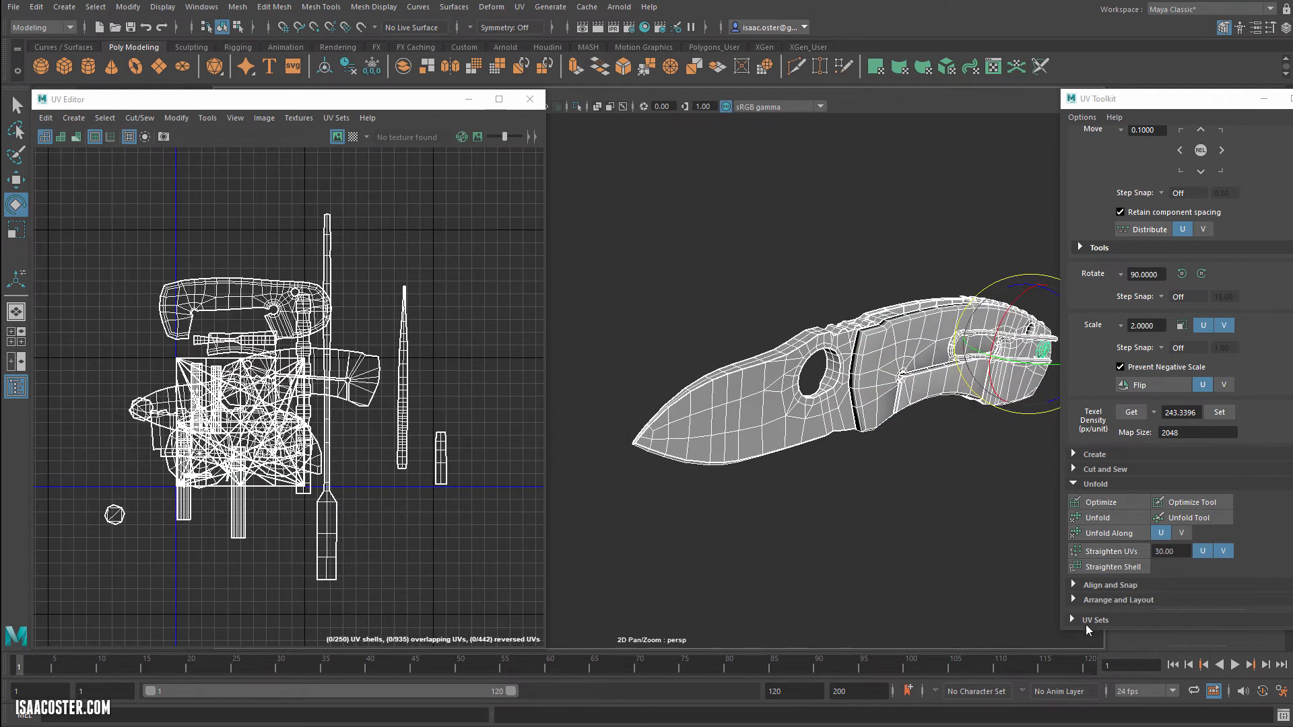
Step: Lay out all the knife's UV shells with Unfold3D, fixing non-manifold geometry, for a 2048 map with 16-pixel shell padding
left_click(1073, 598)
scroll(1103, 588, "down", 5)
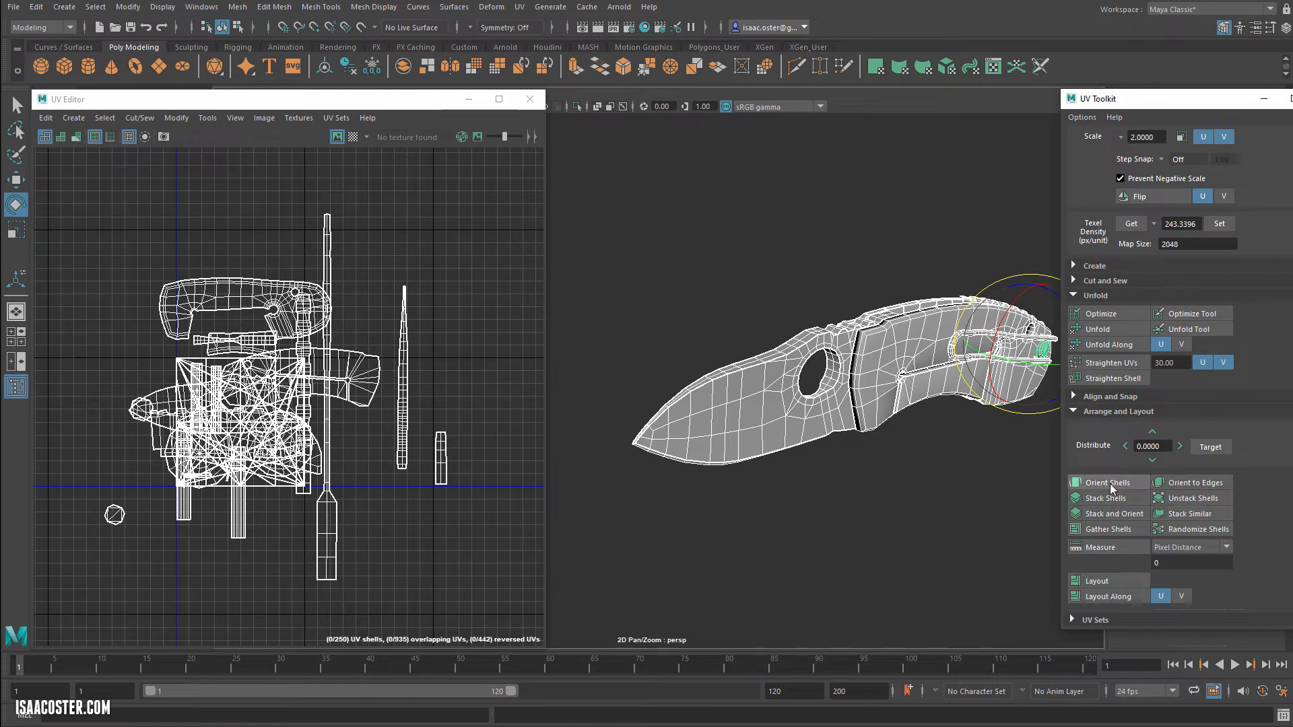
left_click(1104, 580, "shift")
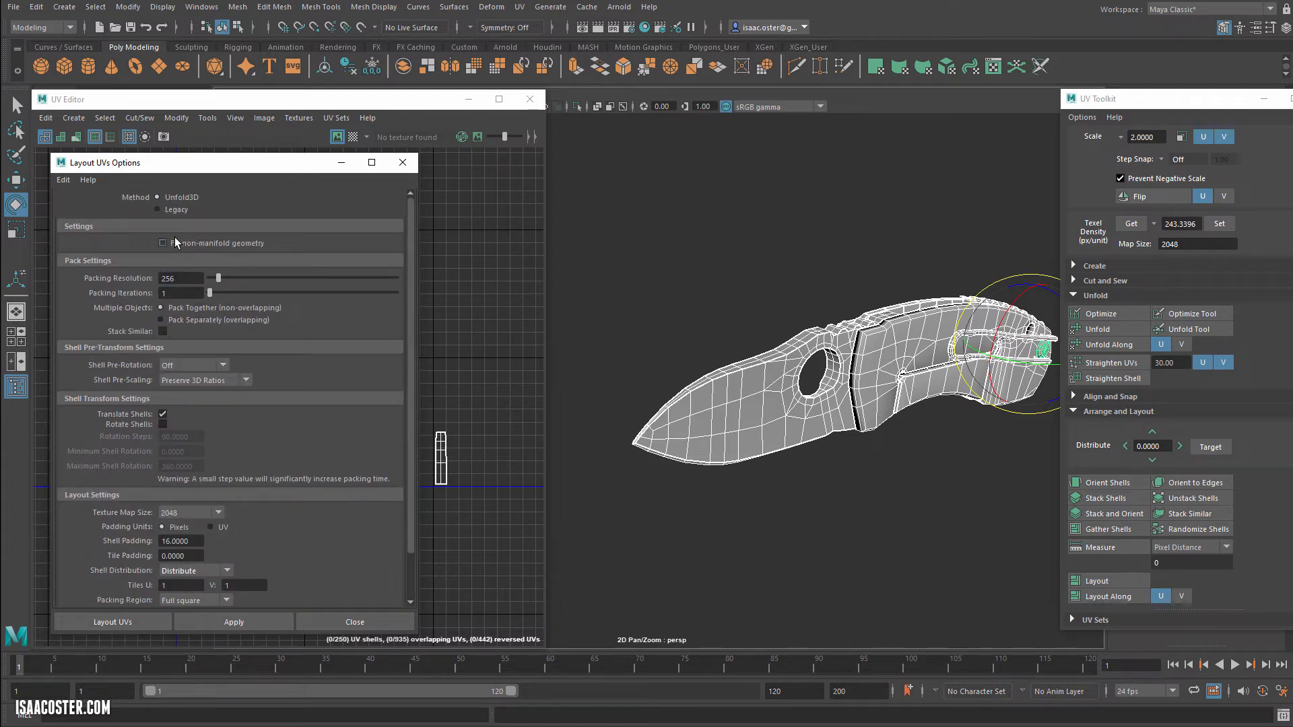
scroll(290, 512, "down", 3)
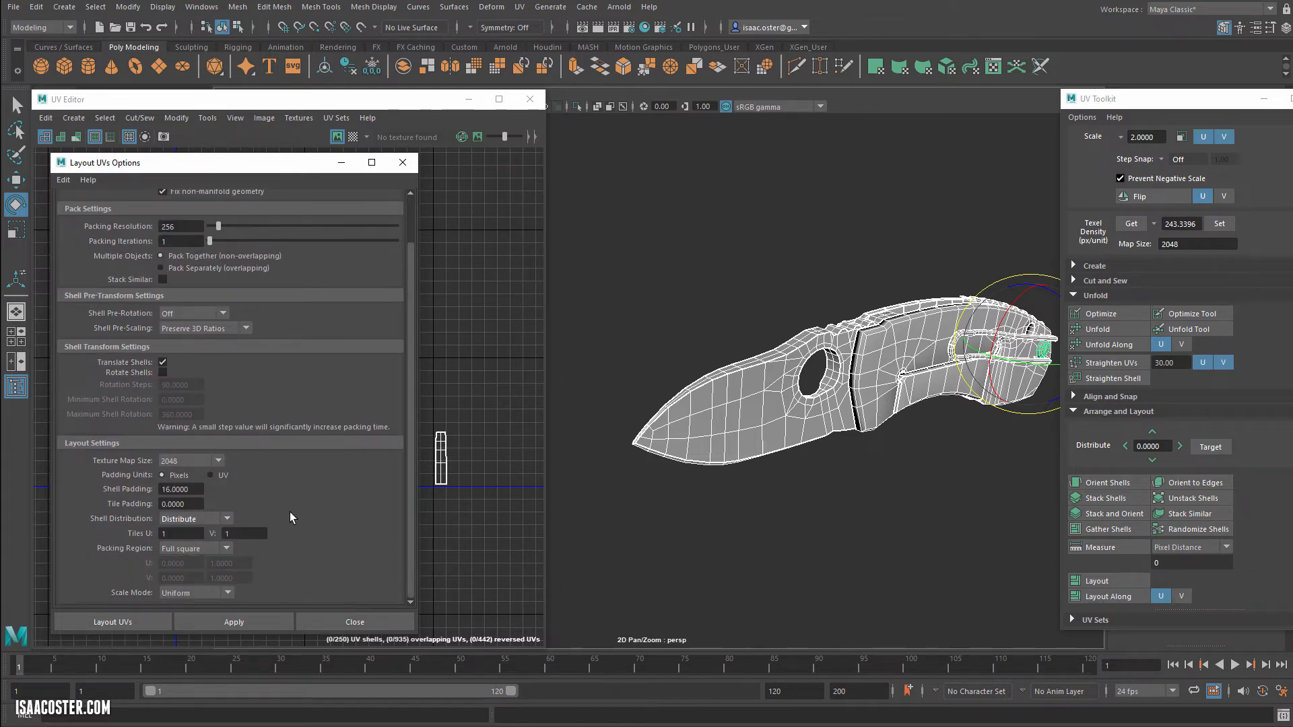
left_click(239, 625)
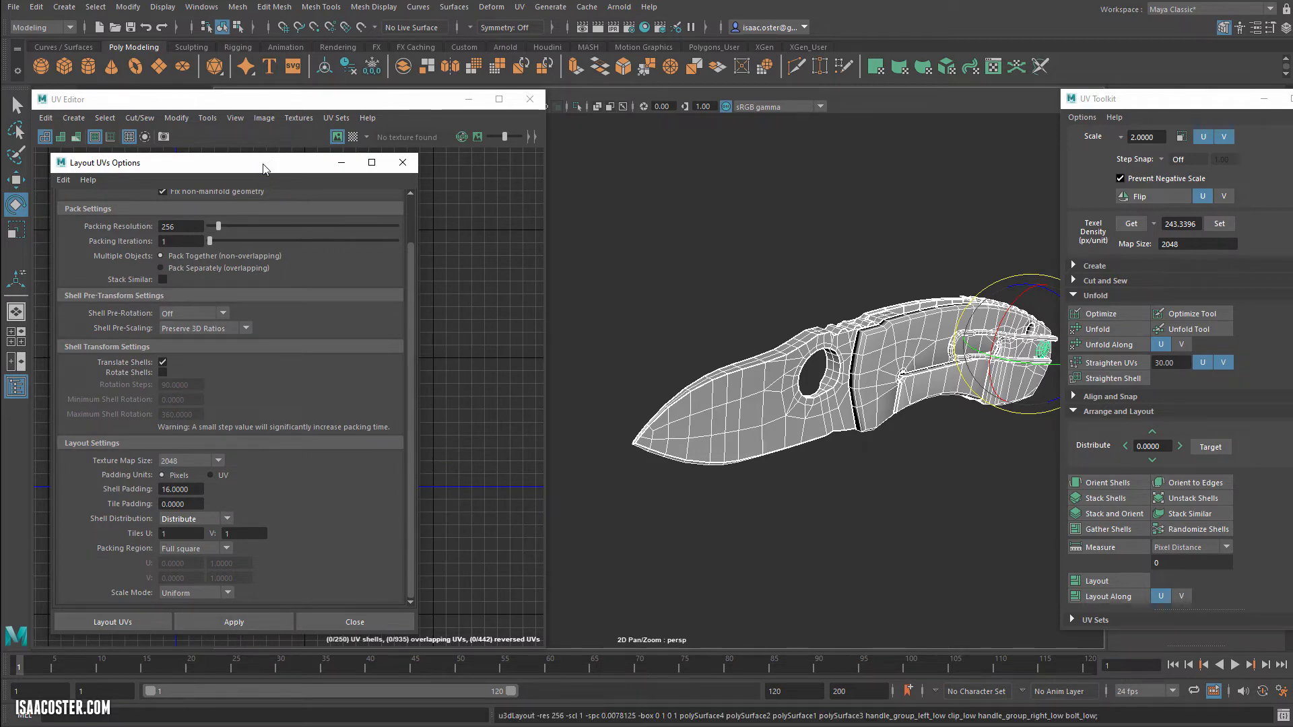
Step: Inspect the packed shells in the UV tile and undo the layout
left_click_drag(264, 165, 784, 132)
scroll(288, 402, "up", 6)
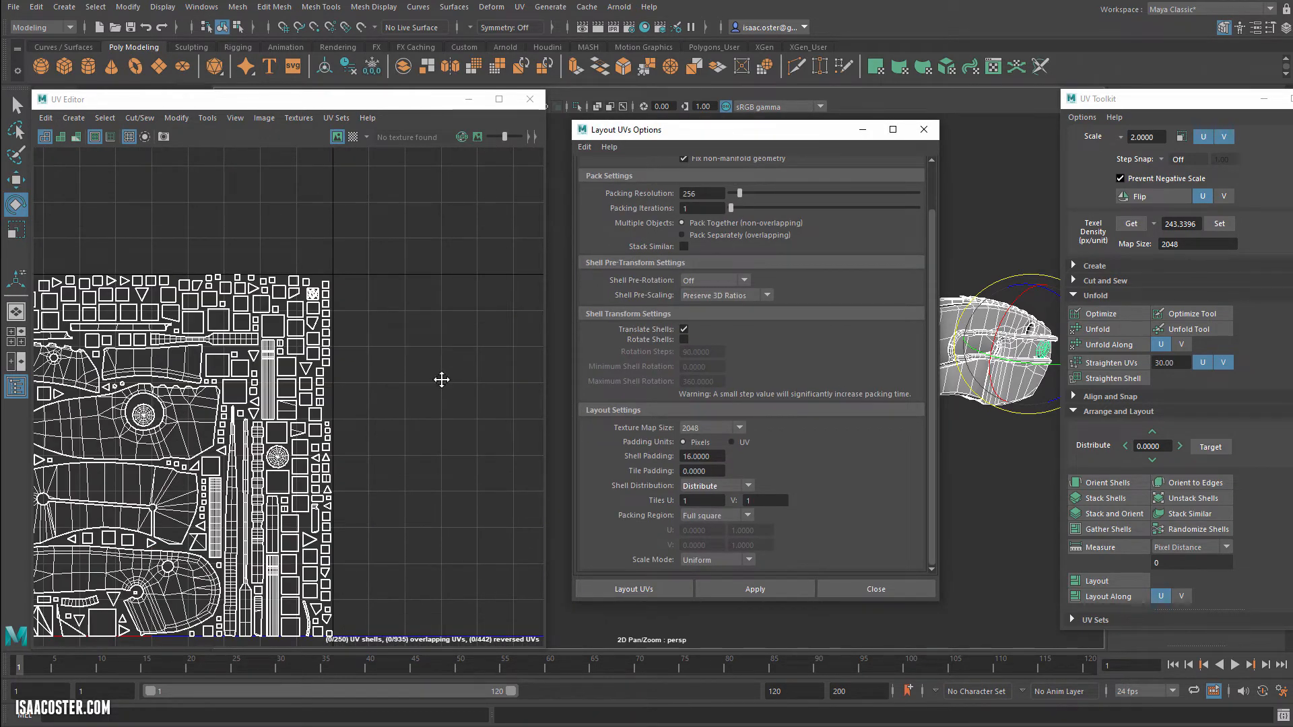
key("f")
key("ctrl+z")
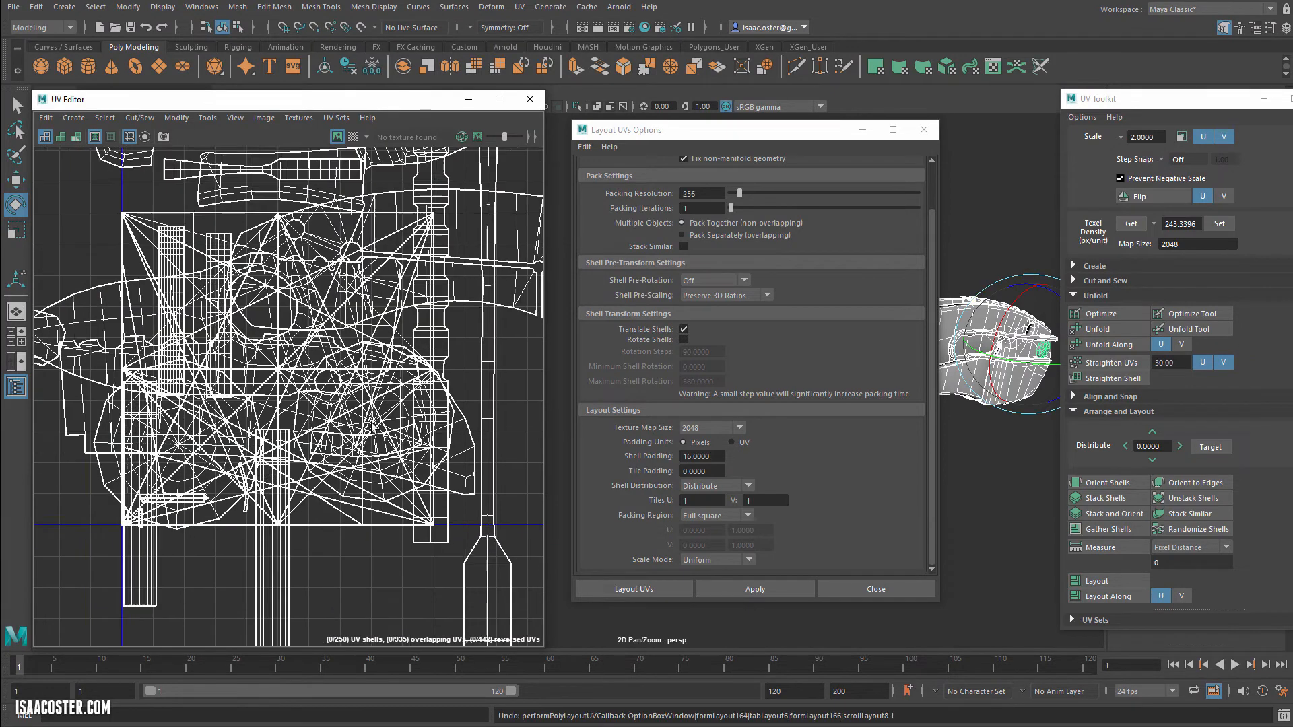
Step: Check the UV shells of the blade's flat side and its edge strips individually, moving the layout options out of the way
scroll(372, 425, "down", 2)
left_click_drag(804, 138, 504, 168)
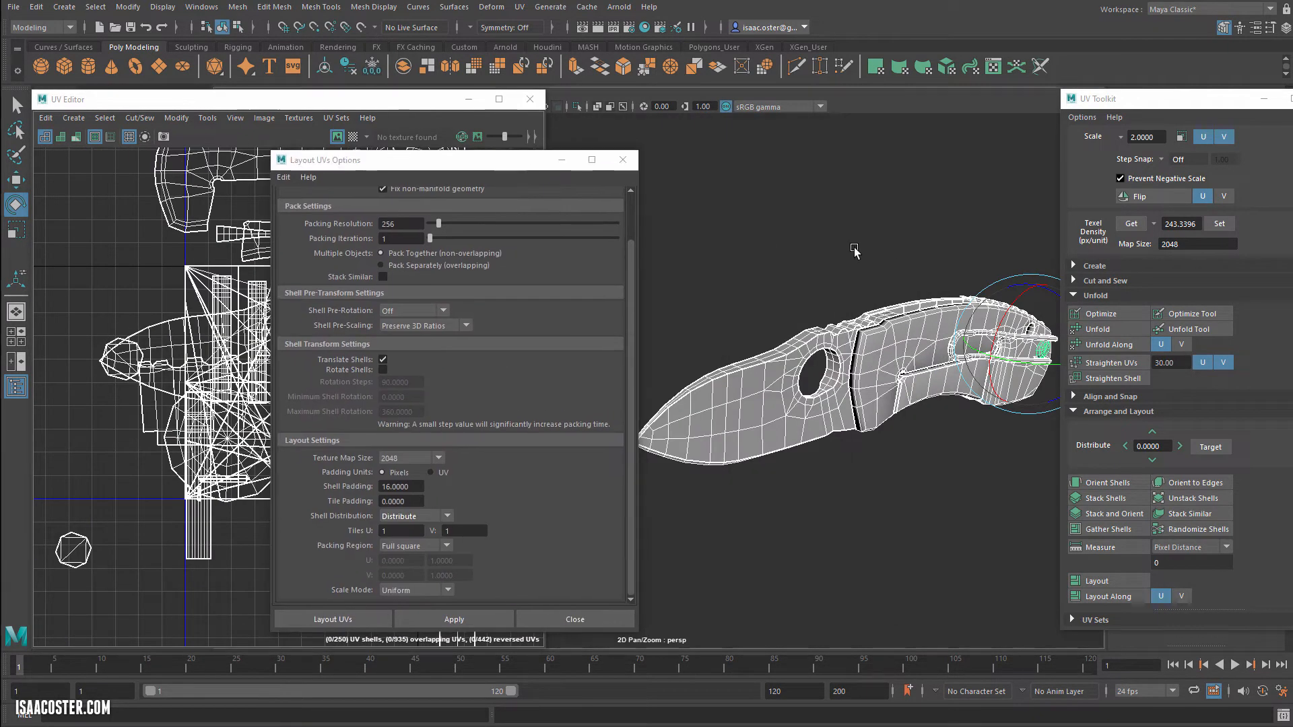
left_click(843, 297)
left_click_drag(743, 522, 760, 473, "alt")
left_click(765, 473)
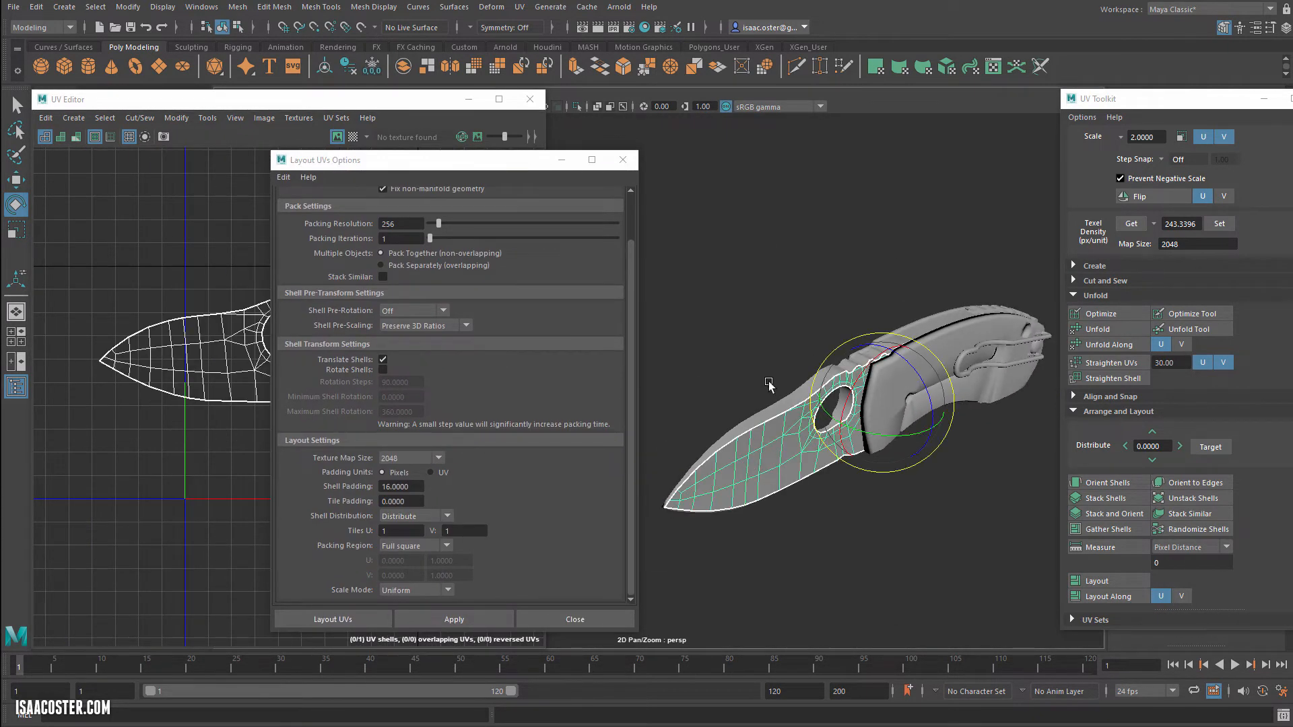
right_click_drag(765, 354, 893, 405, "alt")
left_click(867, 432)
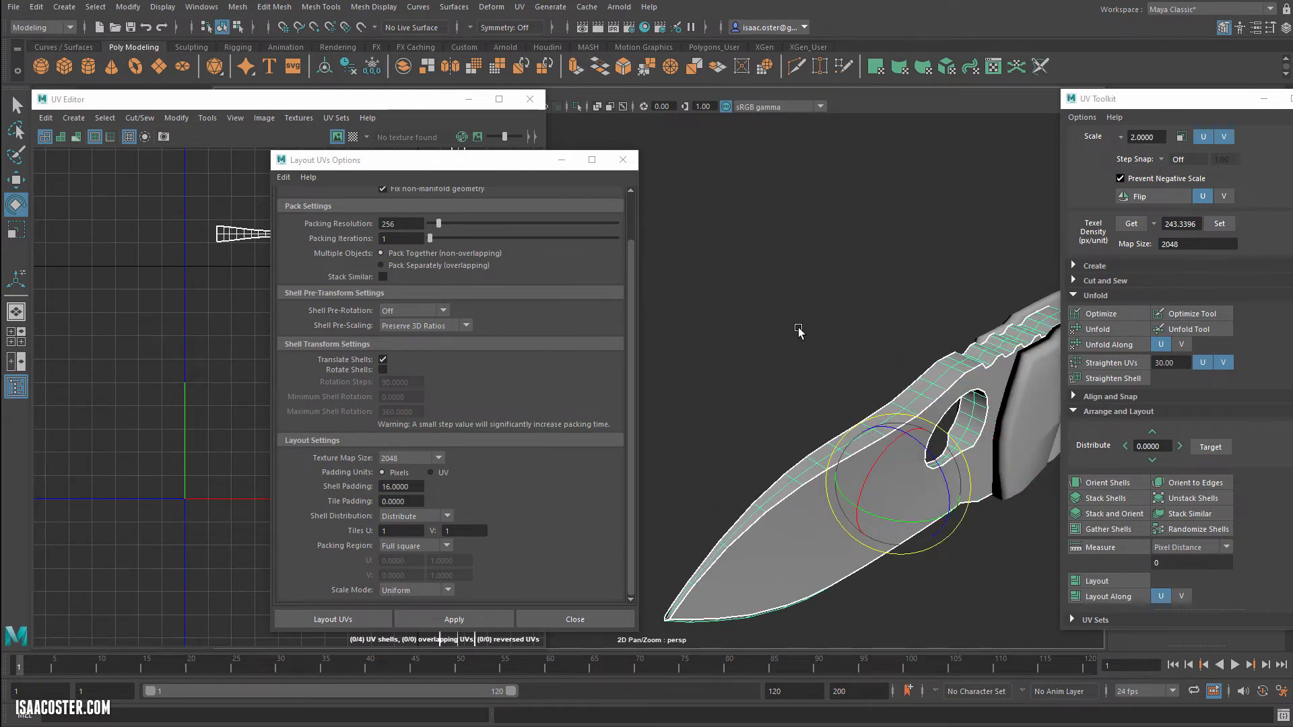
left_click_drag(798, 331, 700, 337, "alt")
left_click_drag(404, 162, 119, 335)
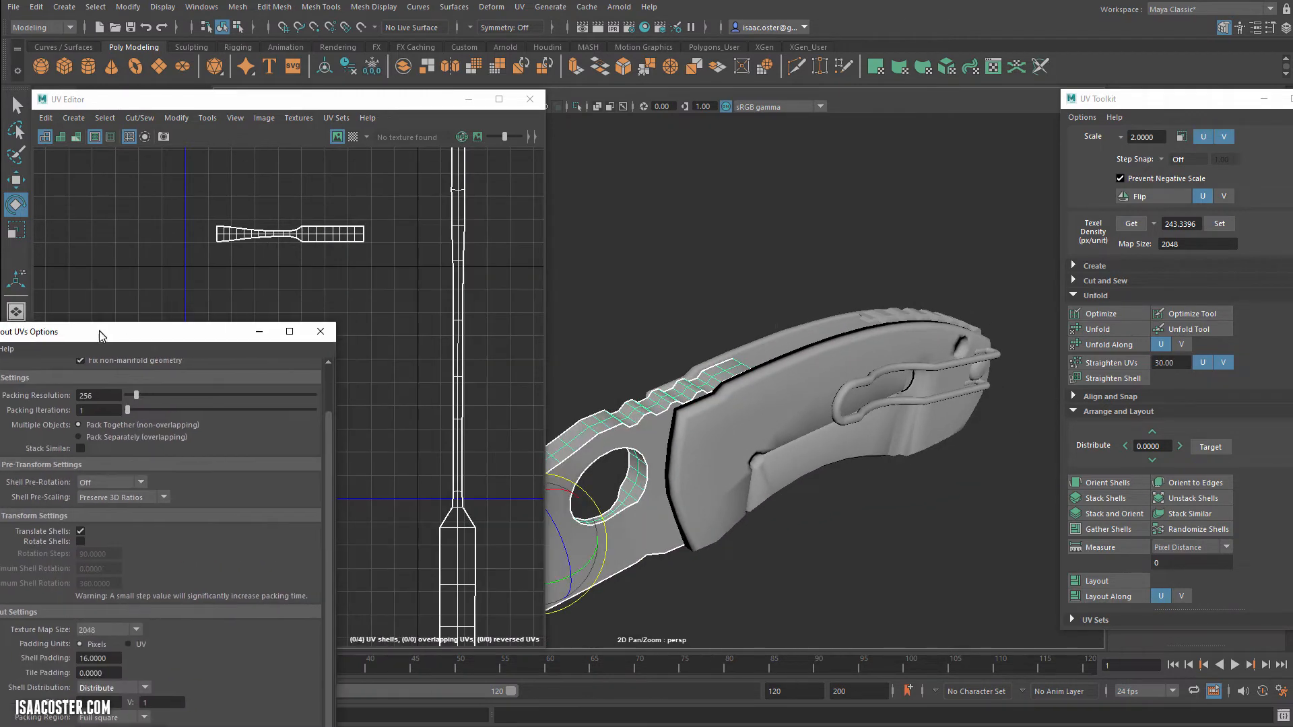
Step: Check the UV shells of the spacer's edge strip and flat side, and clear the selection
left_click(923, 343)
left_click_drag(847, 356, 775, 366, "alt")
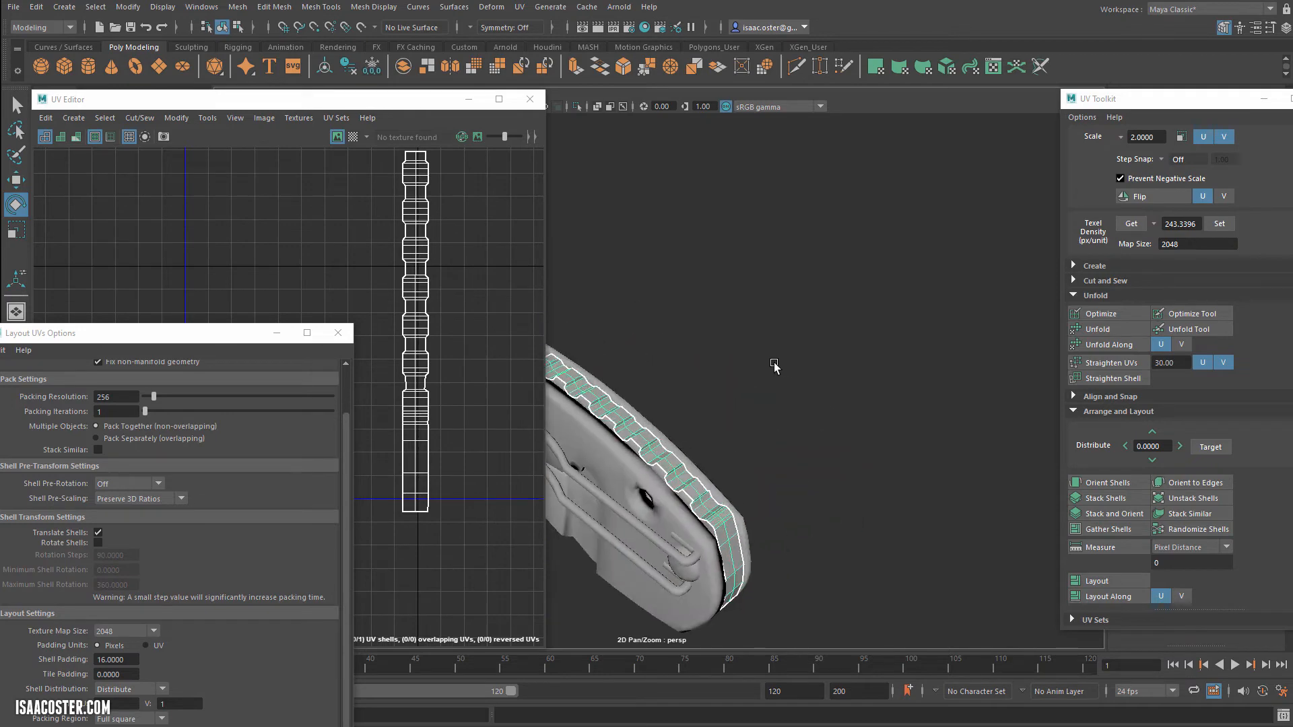
right_click_drag(776, 366, 899, 372, "alt")
left_click(658, 502)
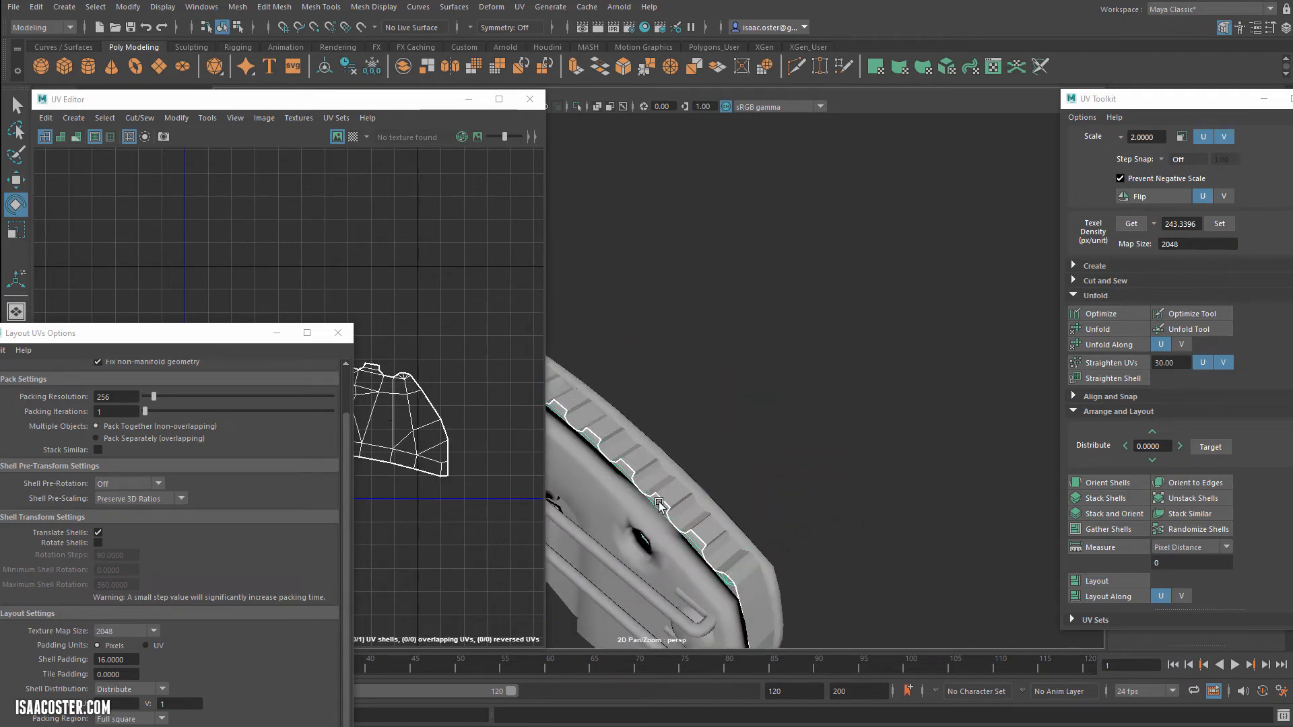
middle_click_drag(446, 415, 492, 373, "alt")
left_click(767, 387)
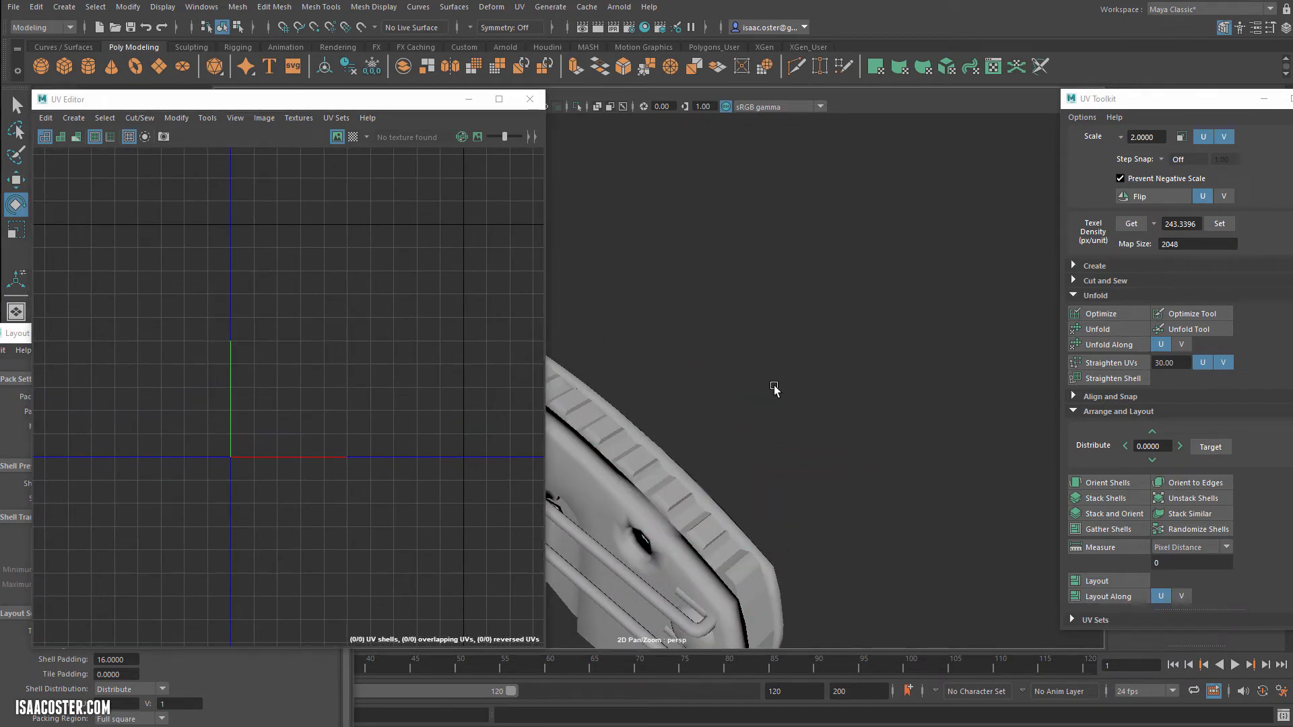
left_click_drag(774, 388, 651, 357, "alt")
left_click(748, 356)
left_click(917, 266)
right_click_drag(916, 266, 886, 304, "alt")
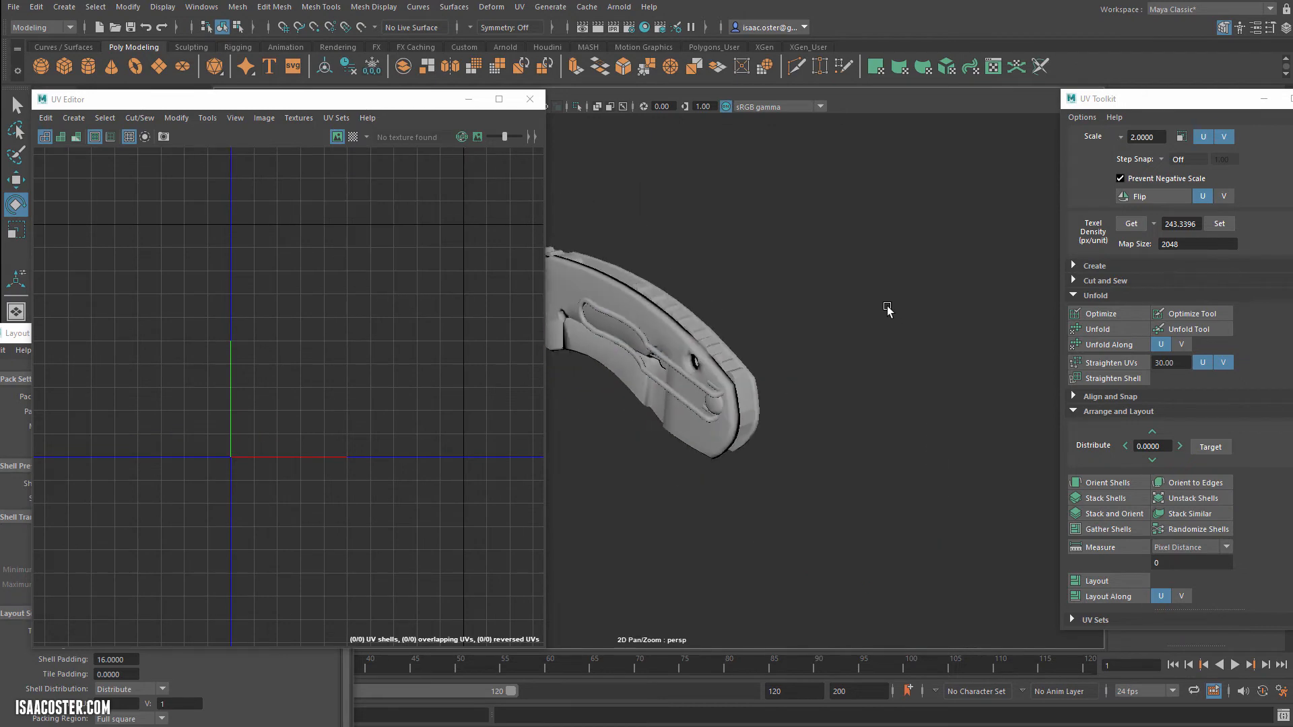
Step: Select the pocket clip on the handle and check its UV shells
left_click_drag(886, 304, 931, 324, "alt")
middle_click_drag(931, 323, 1010, 331, "alt")
left_click_drag(972, 238, 600, 553)
left_click_drag(648, 525, 678, 504, "alt")
right_click_drag(678, 504, 939, 509, "alt")
left_click(950, 418)
left_click_drag(926, 478, 905, 462, "alt")
left_click(892, 338)
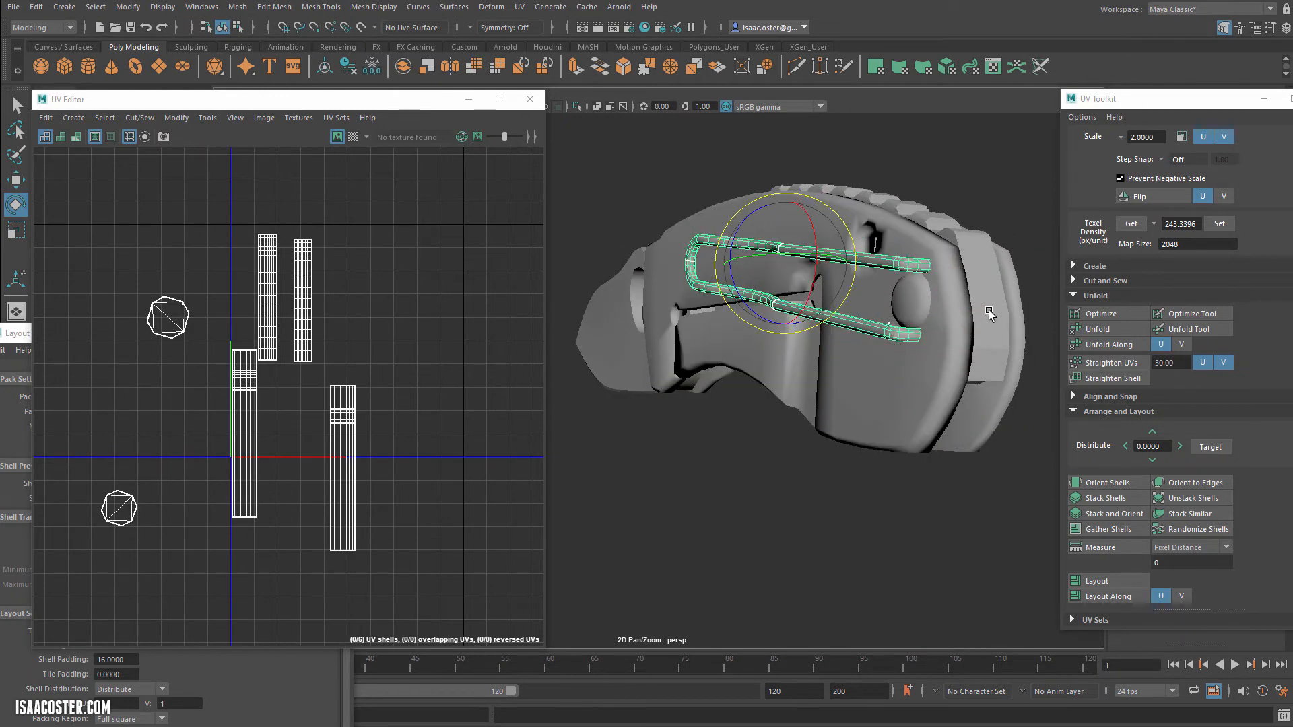
Step: Recheck the spacer's edge strip and examine the UV shells of the right handle side, leaving that handle selected
left_click_drag(993, 301, 977, 323, "alt")
left_click(971, 437)
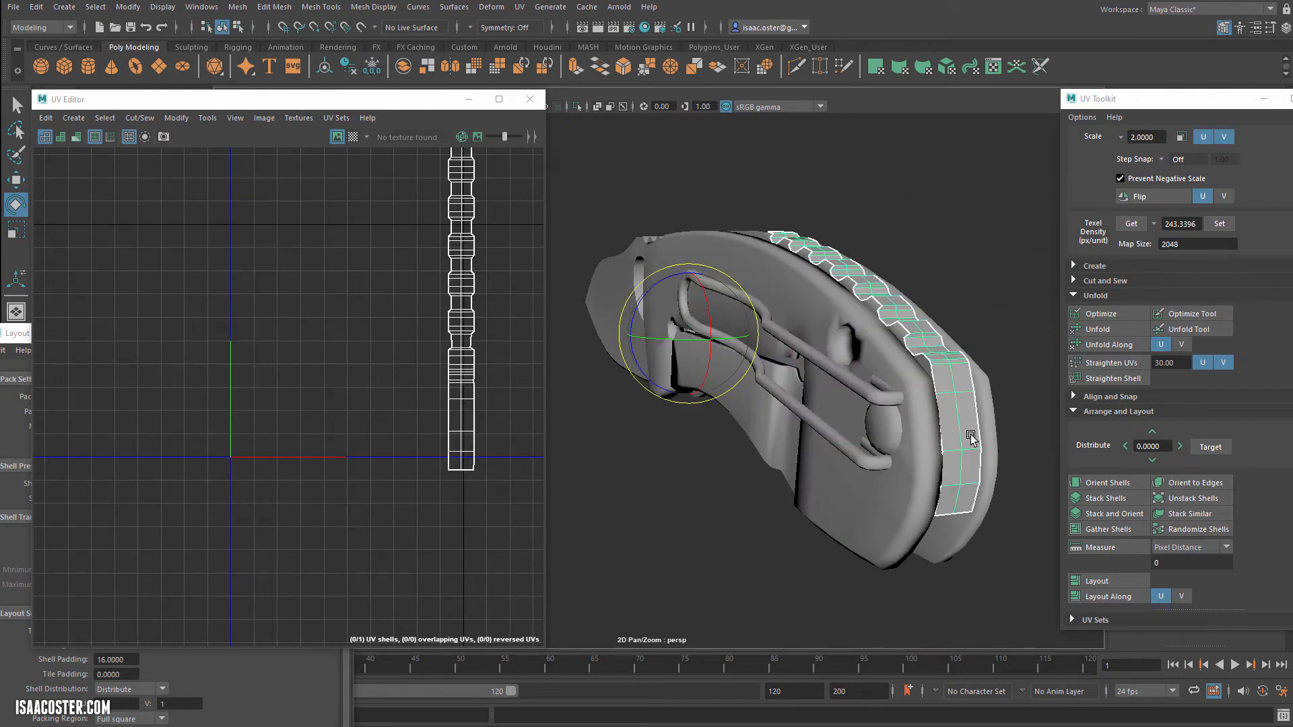
left_click(967, 545)
left_click_drag(967, 545, 934, 563, "alt")
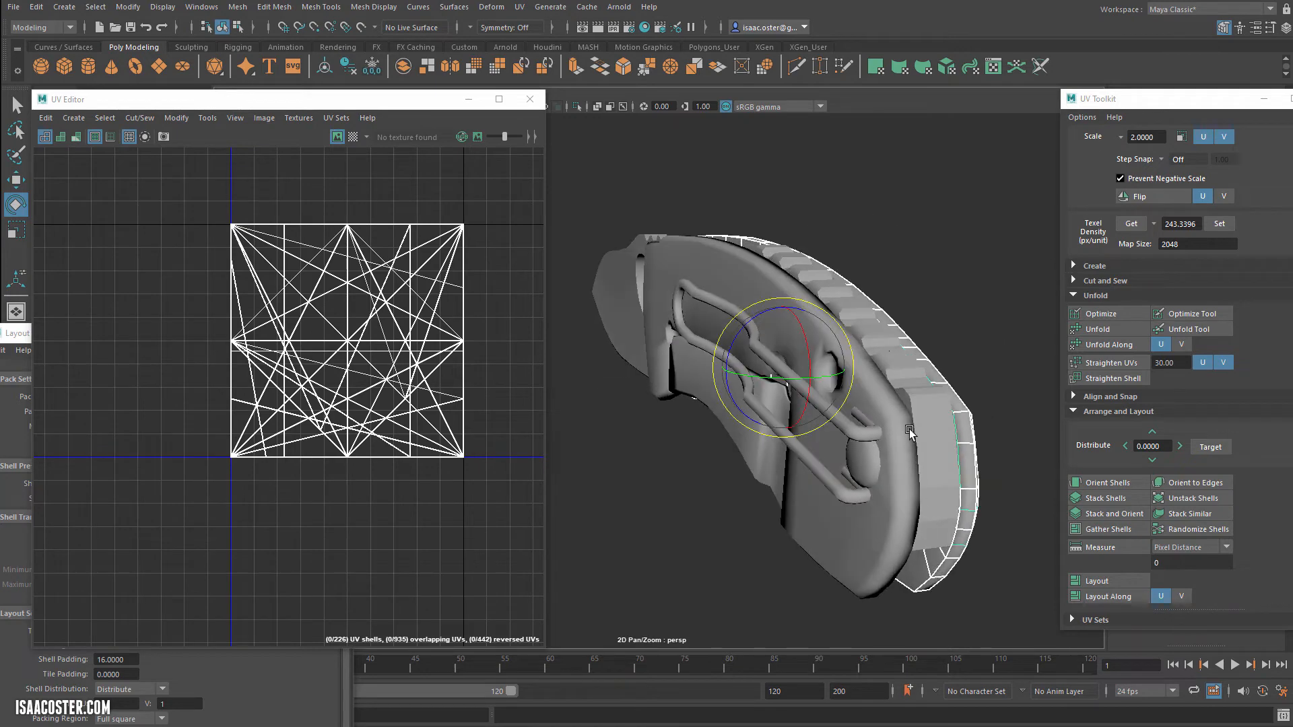
left_click(904, 402)
left_click_drag(904, 402, 913, 335, "alt")
left_click(901, 443)
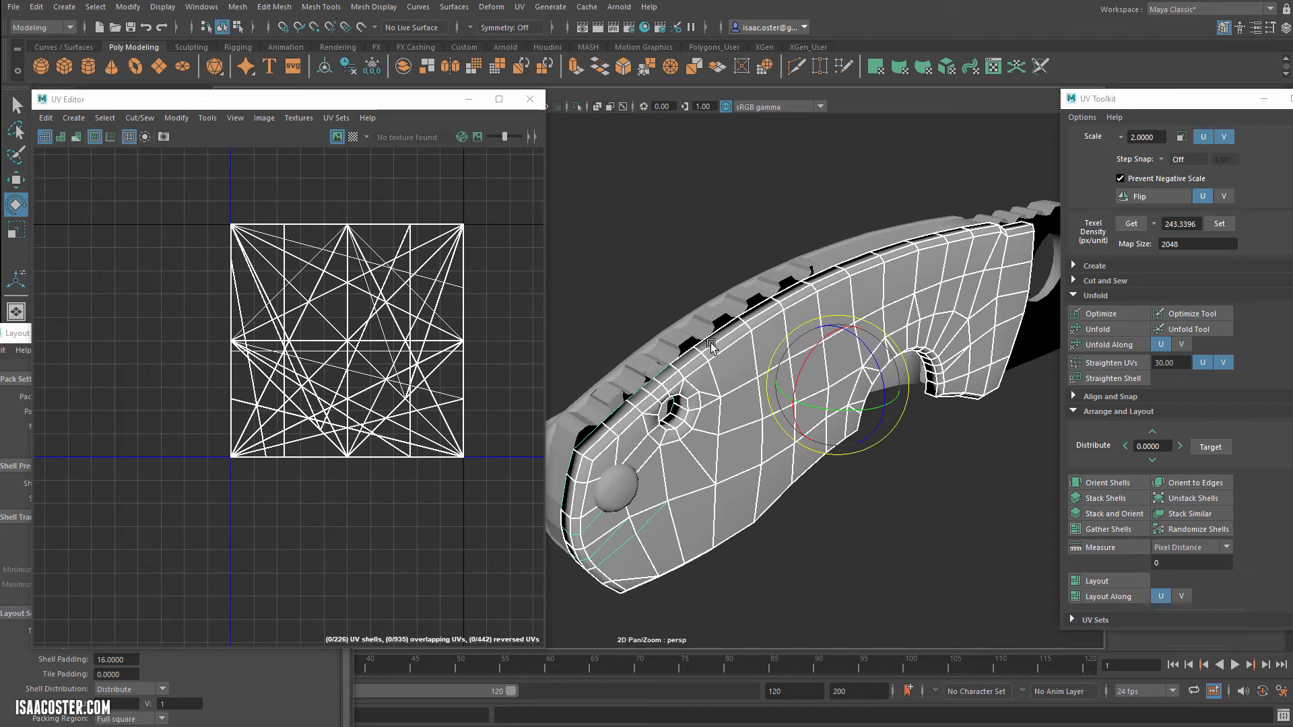
Step: Close the UV Editor and the Layout UVs options
right_click_drag(711, 347, 663, 260, "alt")
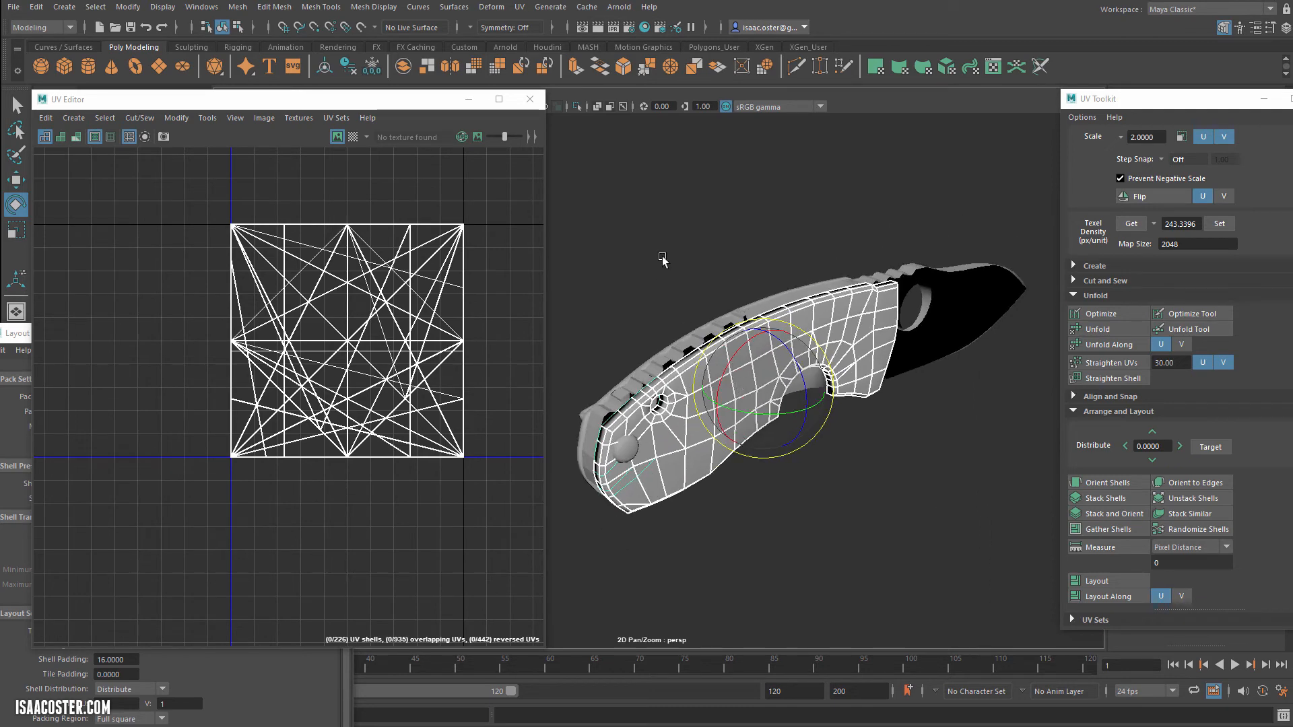
left_click(528, 100)
left_click_drag(576, 269, 438, 280, "alt")
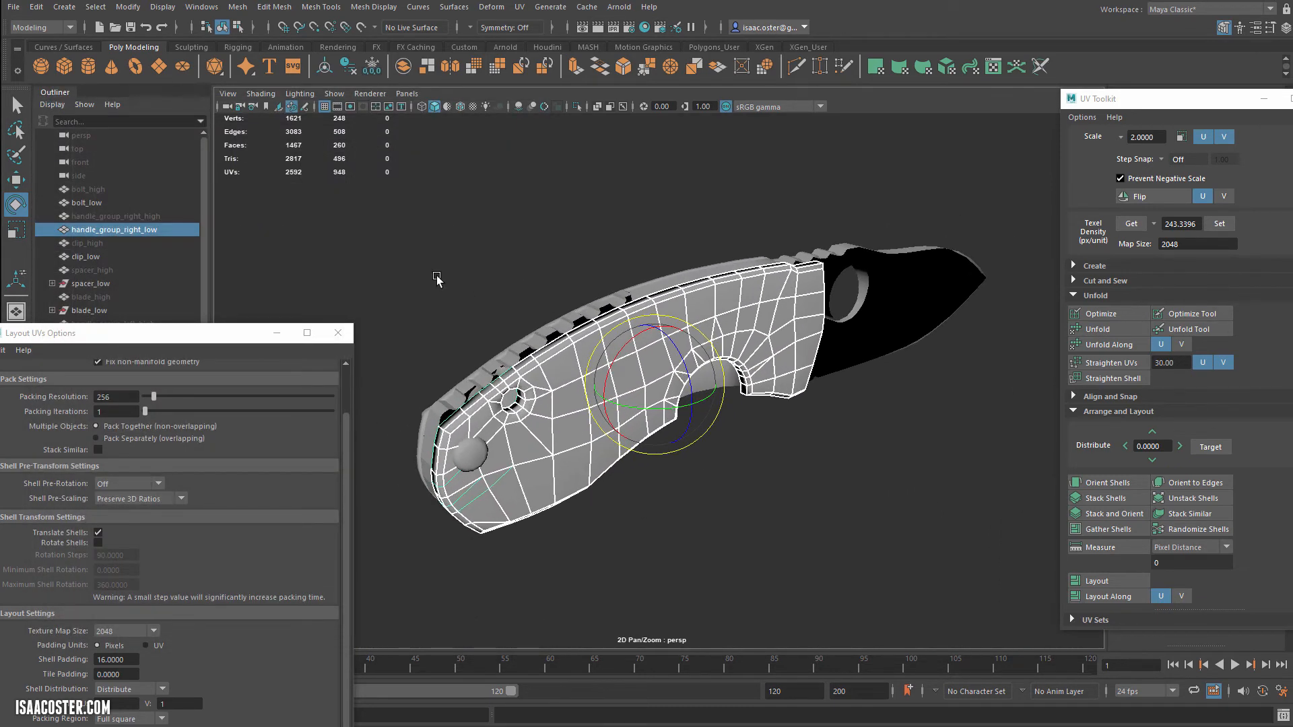
left_click_drag(227, 335, 259, 228)
left_click(371, 227)
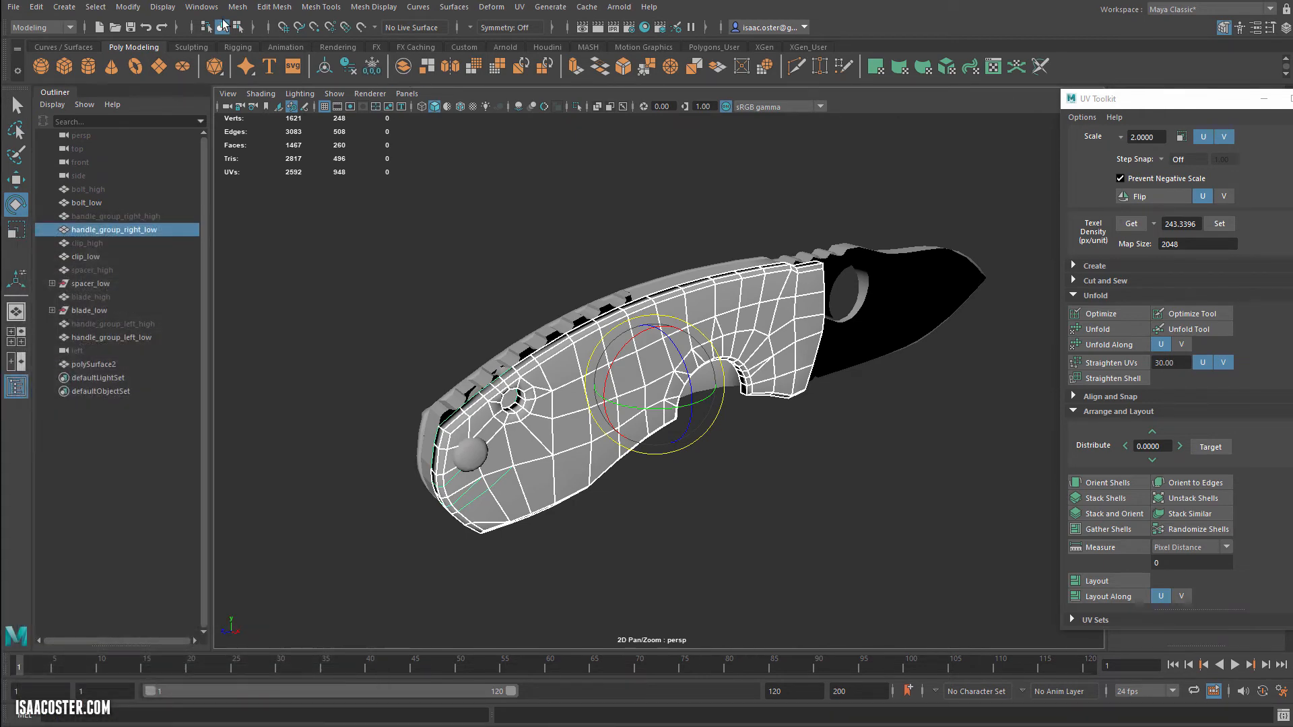
Step: Hide all unselected objects to isolate handle_group_right_low
left_click(162, 6)
mouse_move(202, 78)
left_click(473, 92)
left_click_drag(473, 225, 717, 330, "alt")
middle_click_drag(716, 330, 520, 427, "alt")
right_click_drag(520, 427, 835, 259, "alt")
left_click(786, 329)
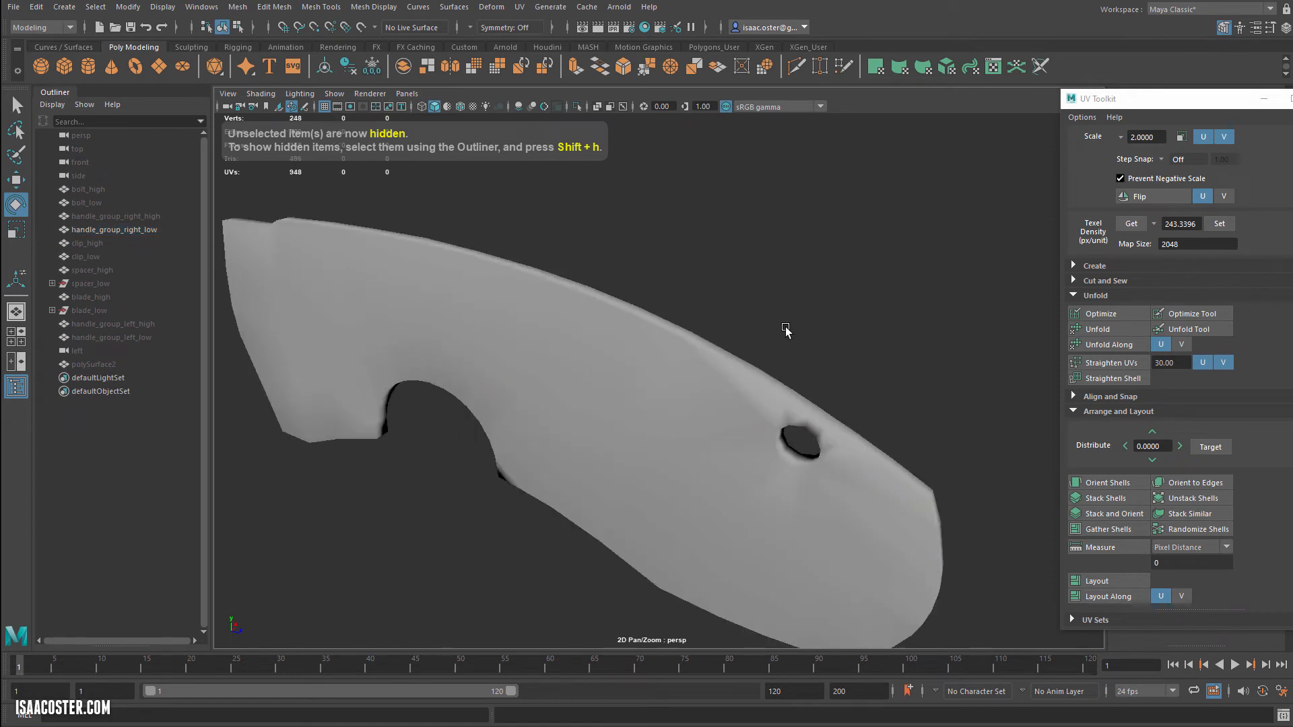
Step: Select the right handle's border edges along the upper rear, rounded end, lower rim and finger cutout in edge mode
left_click(705, 396)
right_click_drag(722, 352, 720, 314)
double_click(721, 361)
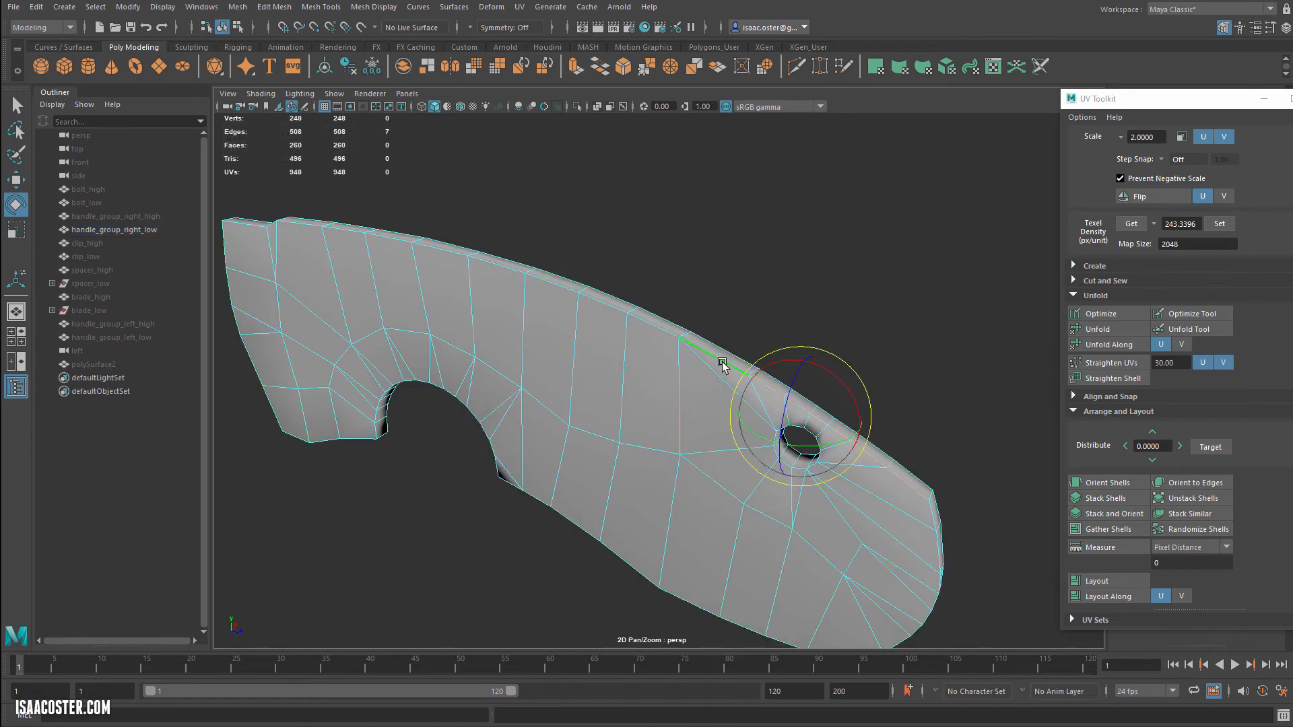
left_click_drag(795, 431, 820, 390, "alt")
double_click(820, 390, "shift")
left_click_drag(729, 446, 572, 350, "alt")
left_click(539, 341, "shift")
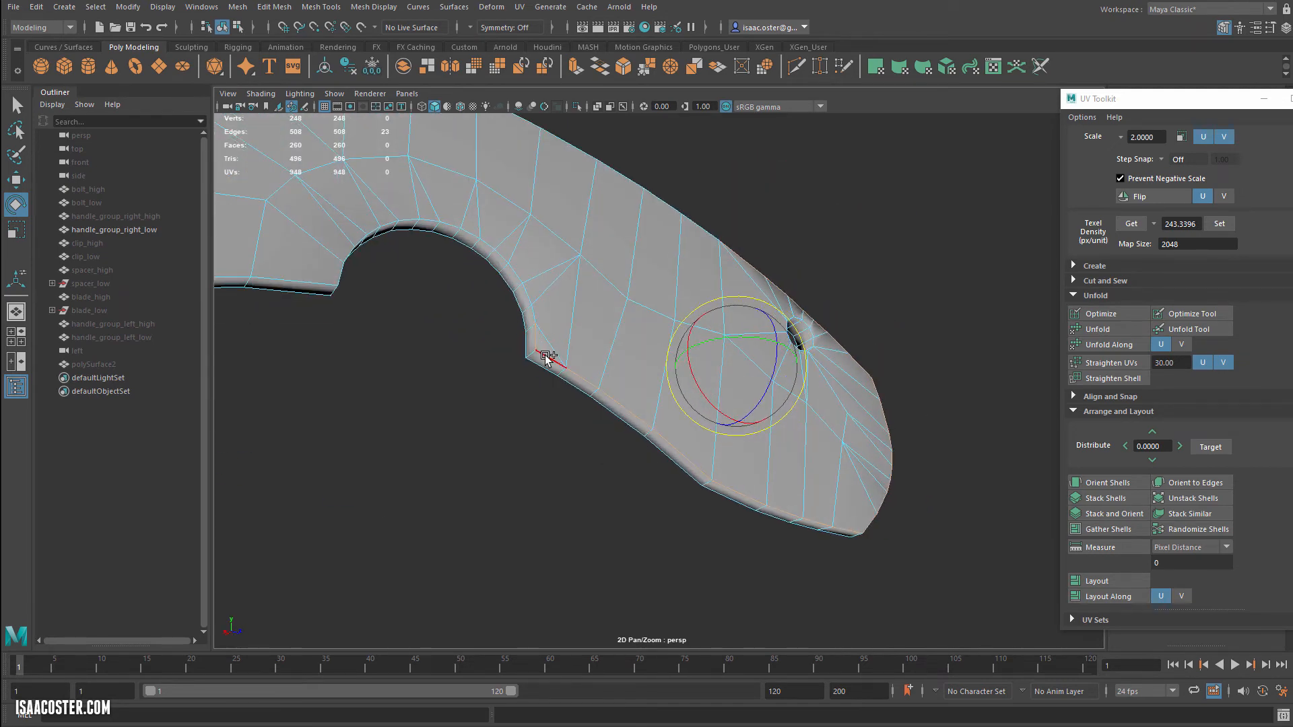
double_click(532, 305, "shift")
Step: Add the border edges along the handle's front lower rim, front end and top to the edge selection
left_click_drag(531, 310, 378, 394, "alt")
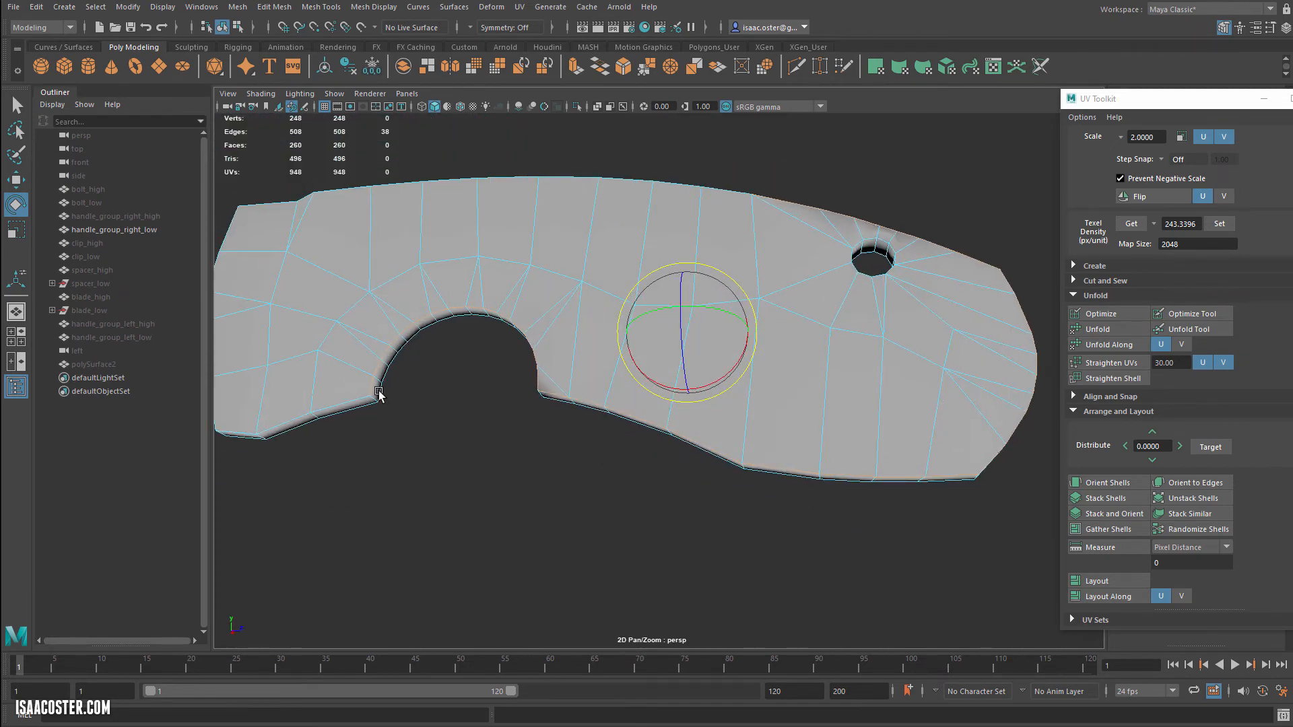
left_click(352, 405, "shift")
left_click_drag(370, 453, 432, 410, "alt")
double_click(409, 391, "shift")
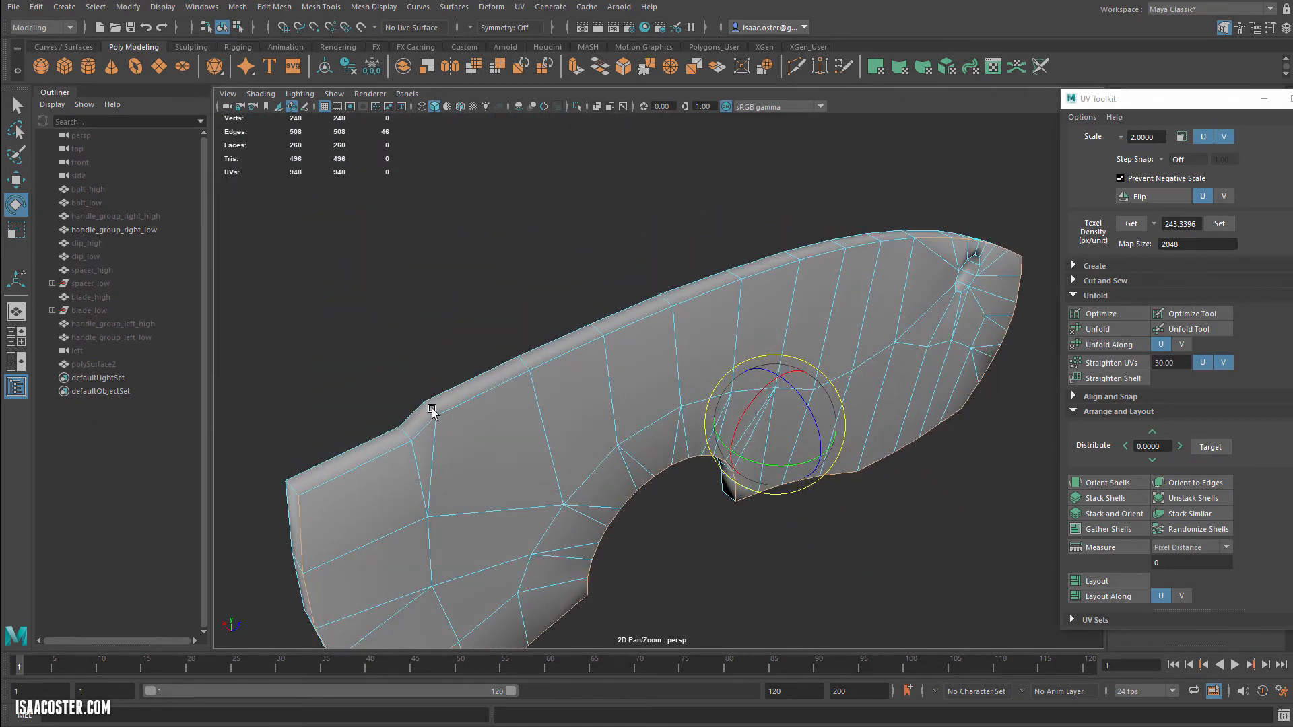
double_click(385, 458, "shift")
left_click_drag(532, 428, 781, 347, "alt")
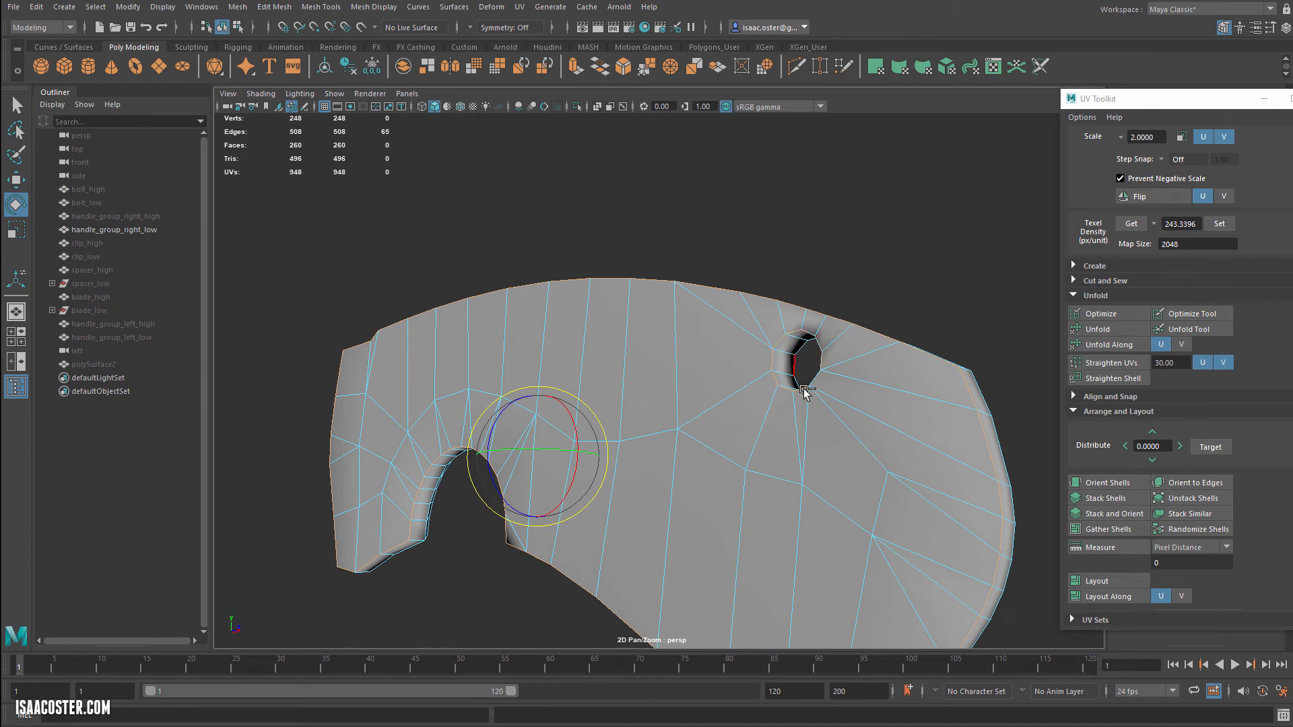
left_click_drag(804, 391, 964, 491, "alt")
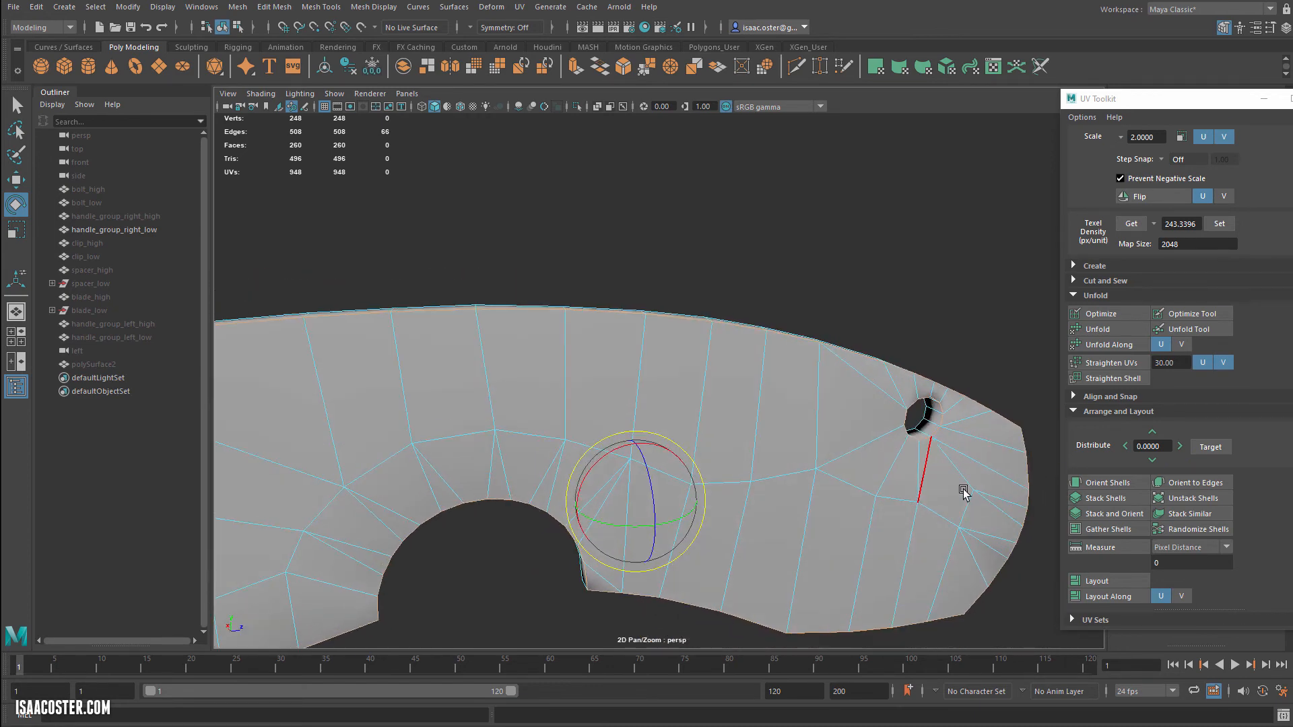
Step: Reopen the UV Editor and try to cut the UVs along the handle's selected border edges
scroll(745, 309, "down", 3)
left_click(519, 7)
left_click(555, 34)
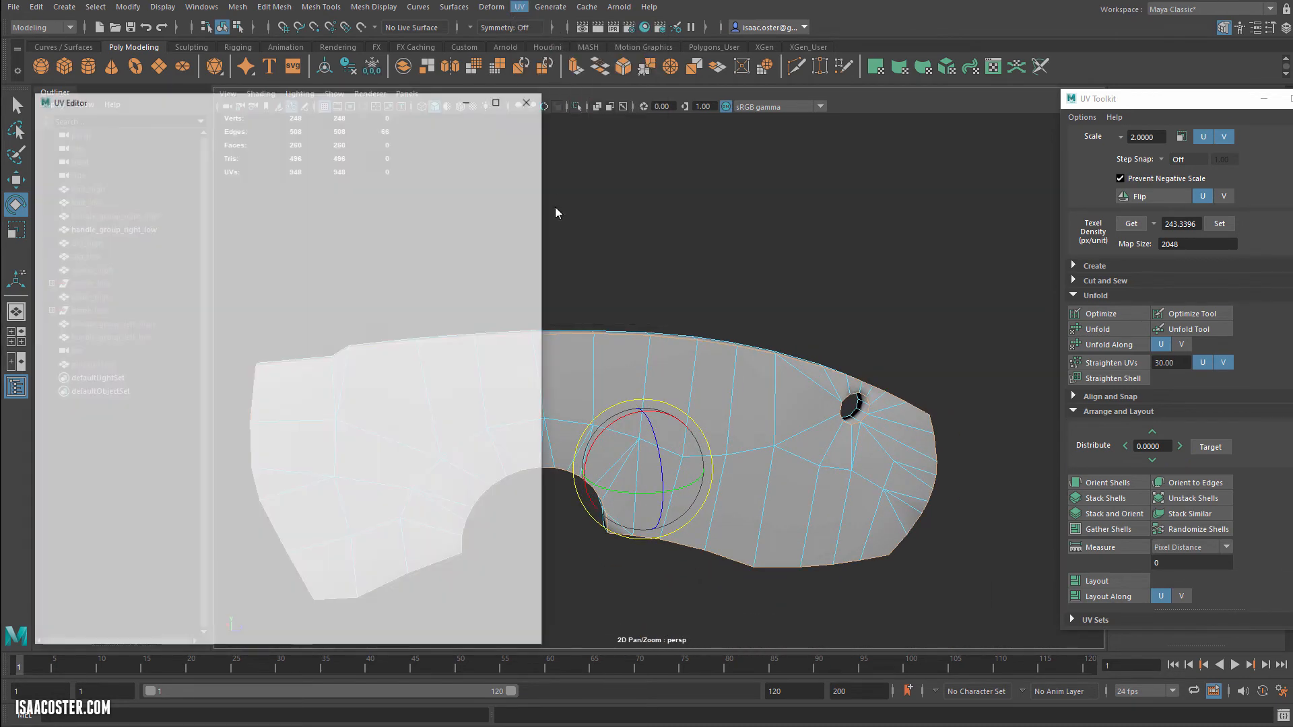
middle_click_drag(683, 265, 833, 240, "alt")
left_click_drag(833, 240, 862, 200, "alt")
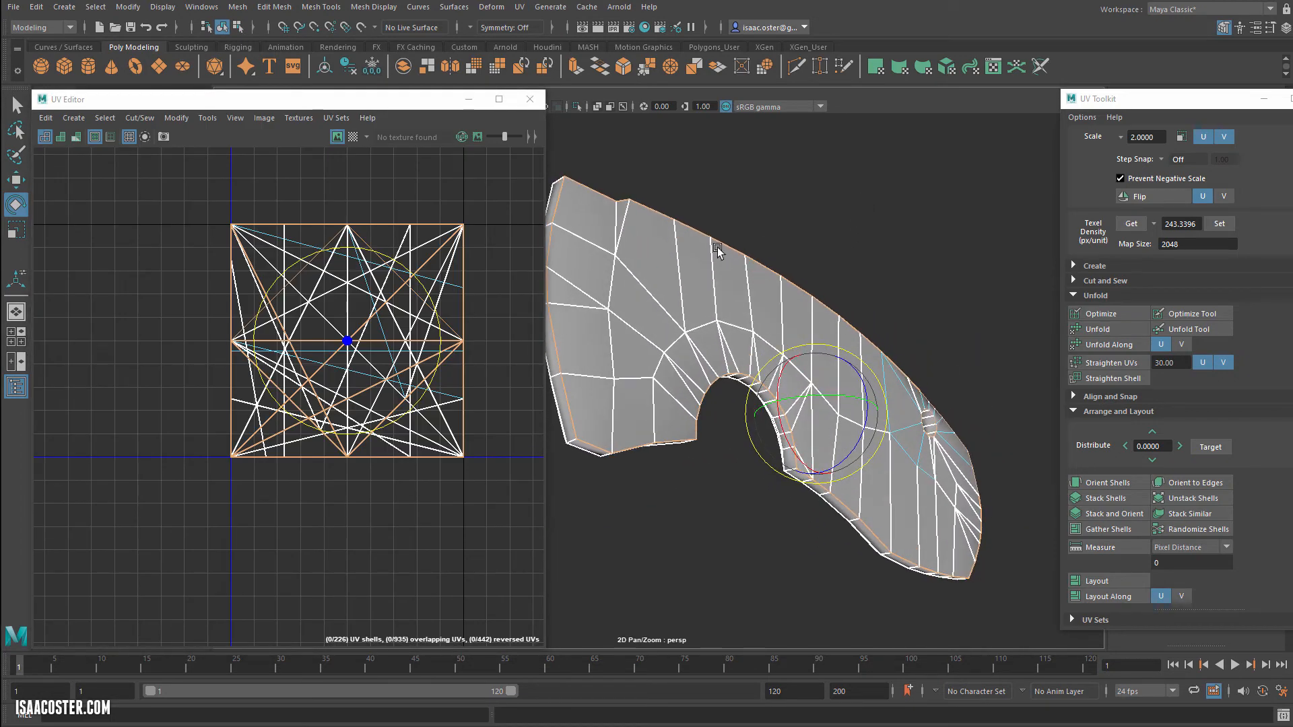
left_click(140, 118)
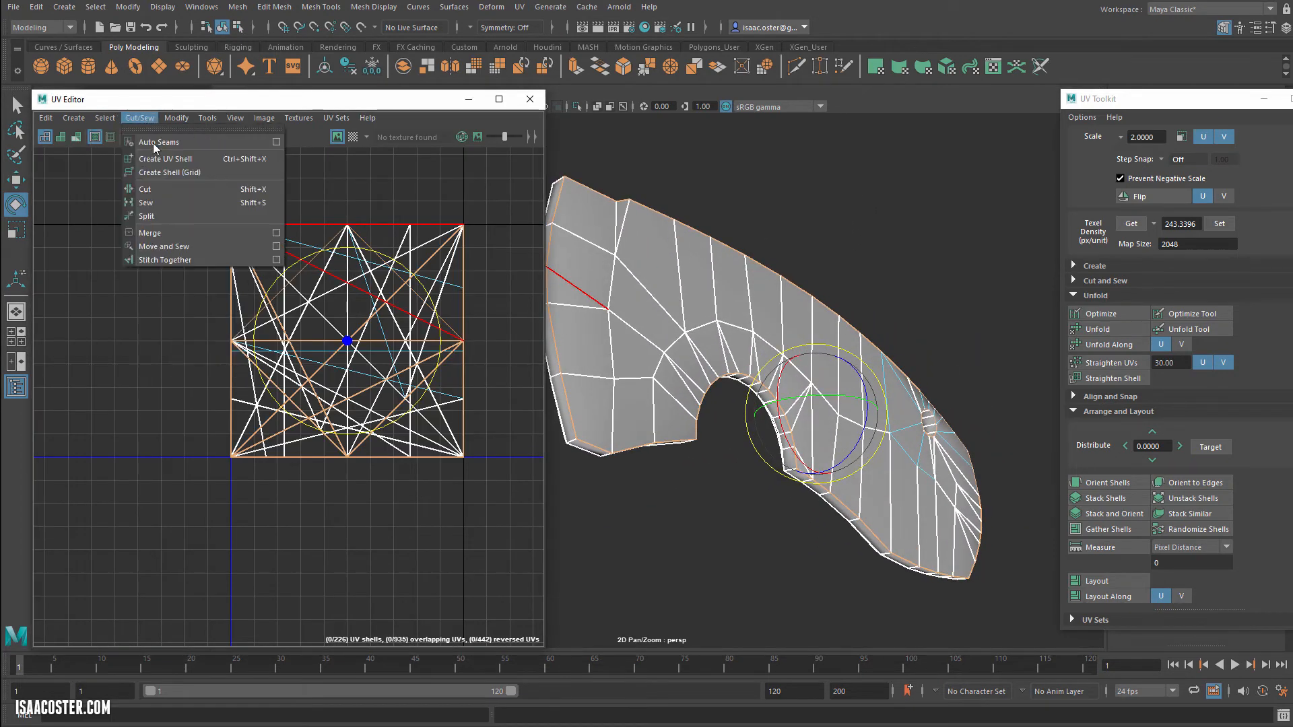
left_click(162, 190)
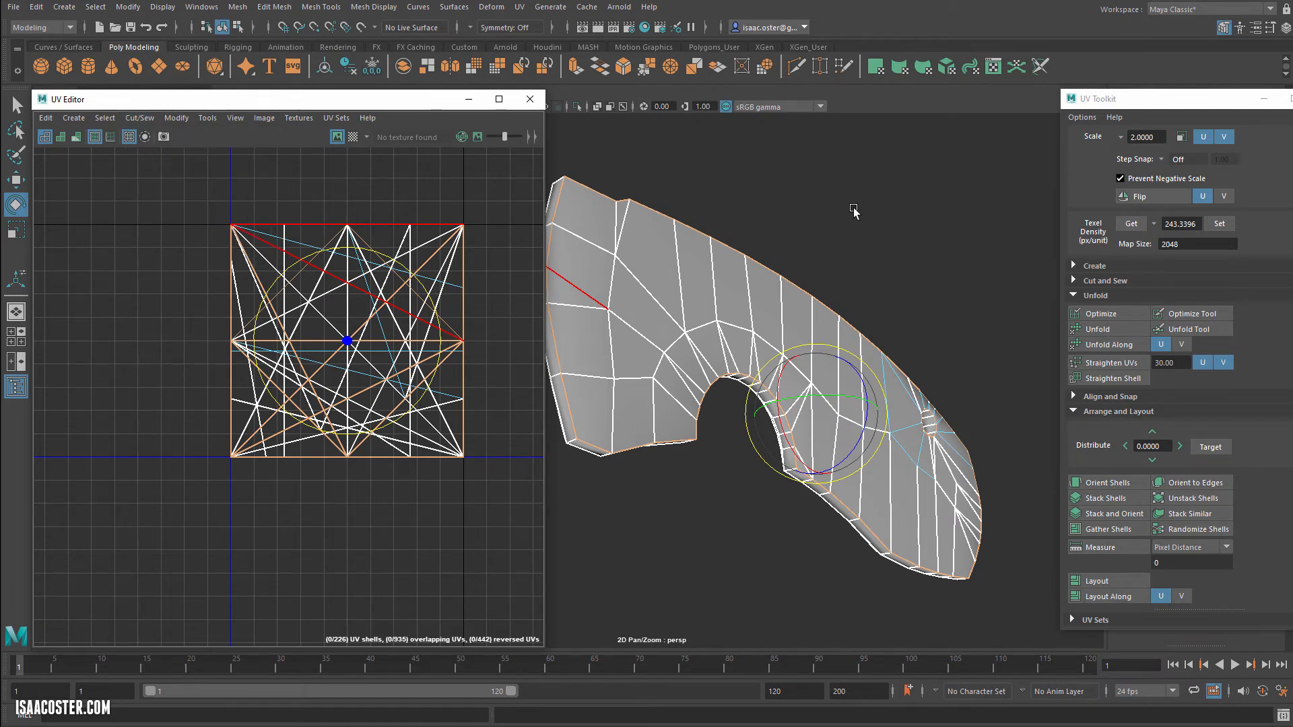
middle_click_drag(854, 208, 918, 229, "alt")
left_click_drag(917, 229, 989, 156, "alt")
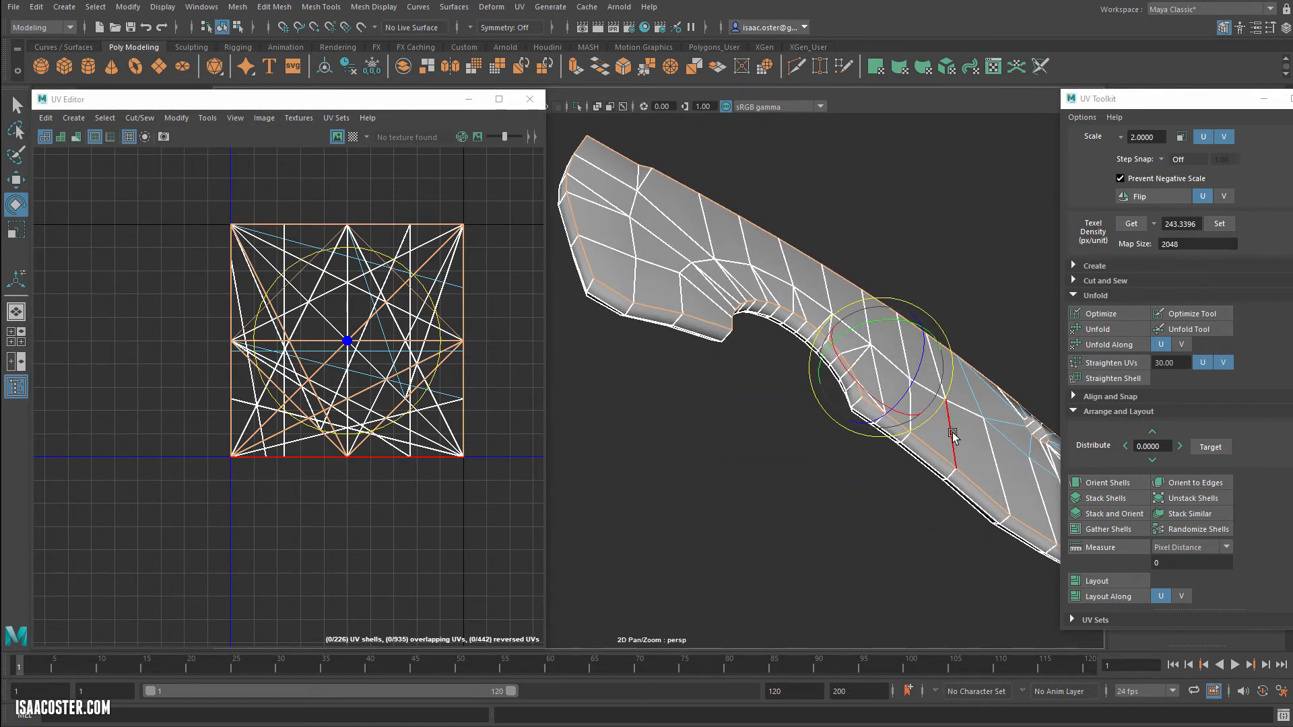
left_click_drag(953, 436, 886, 579, "alt")
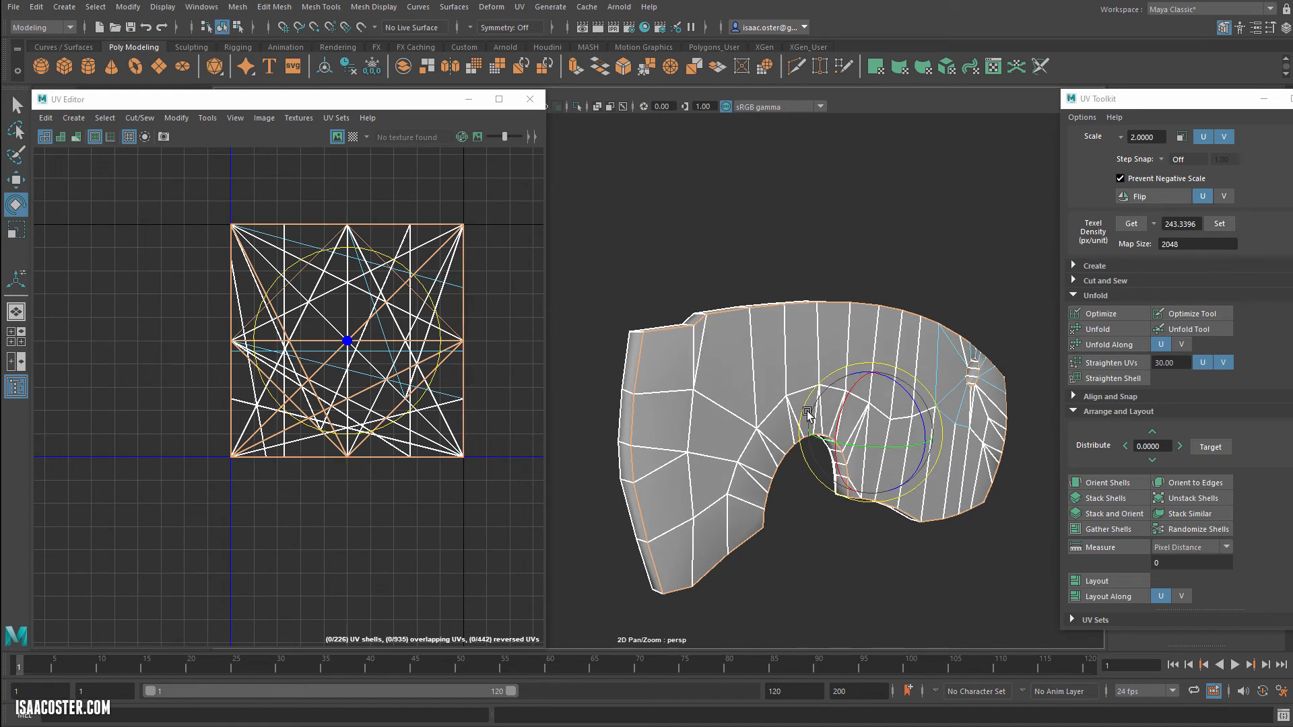
Step: Store the selected border edges of the right handle in a set
left_click_drag(134, 101, 140, 107)
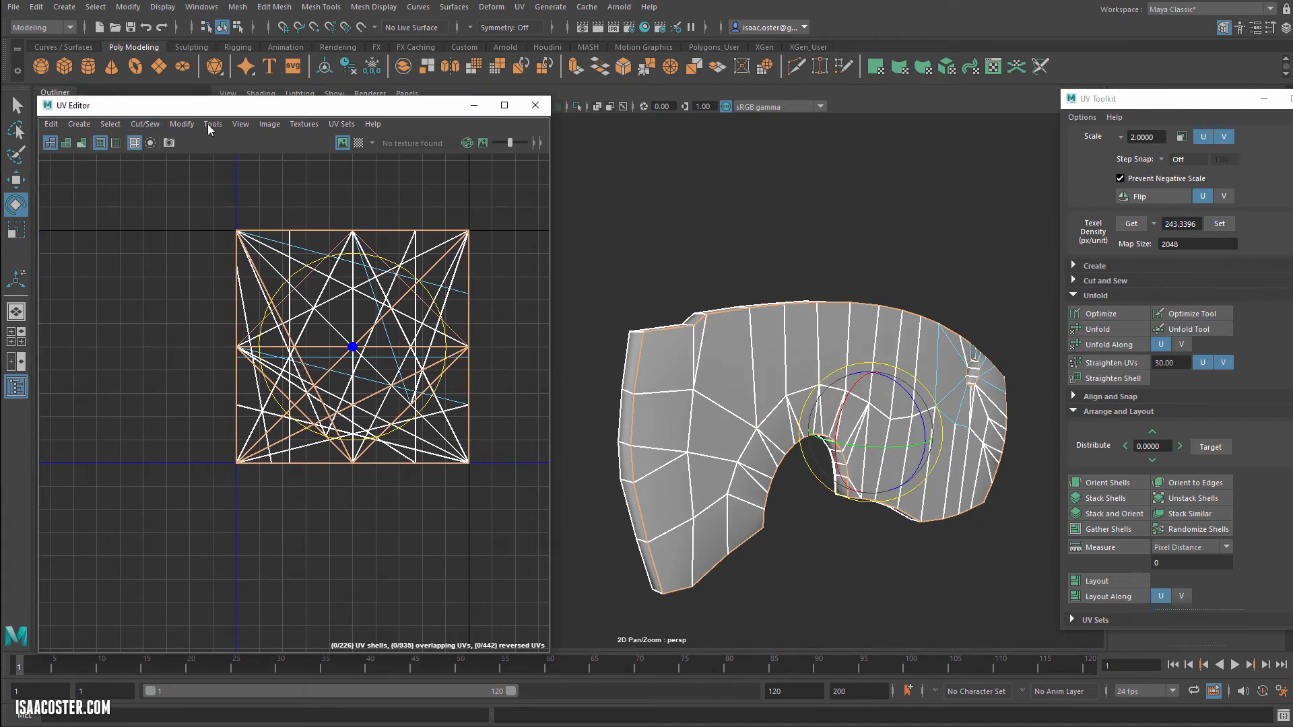
left_click(37, 8)
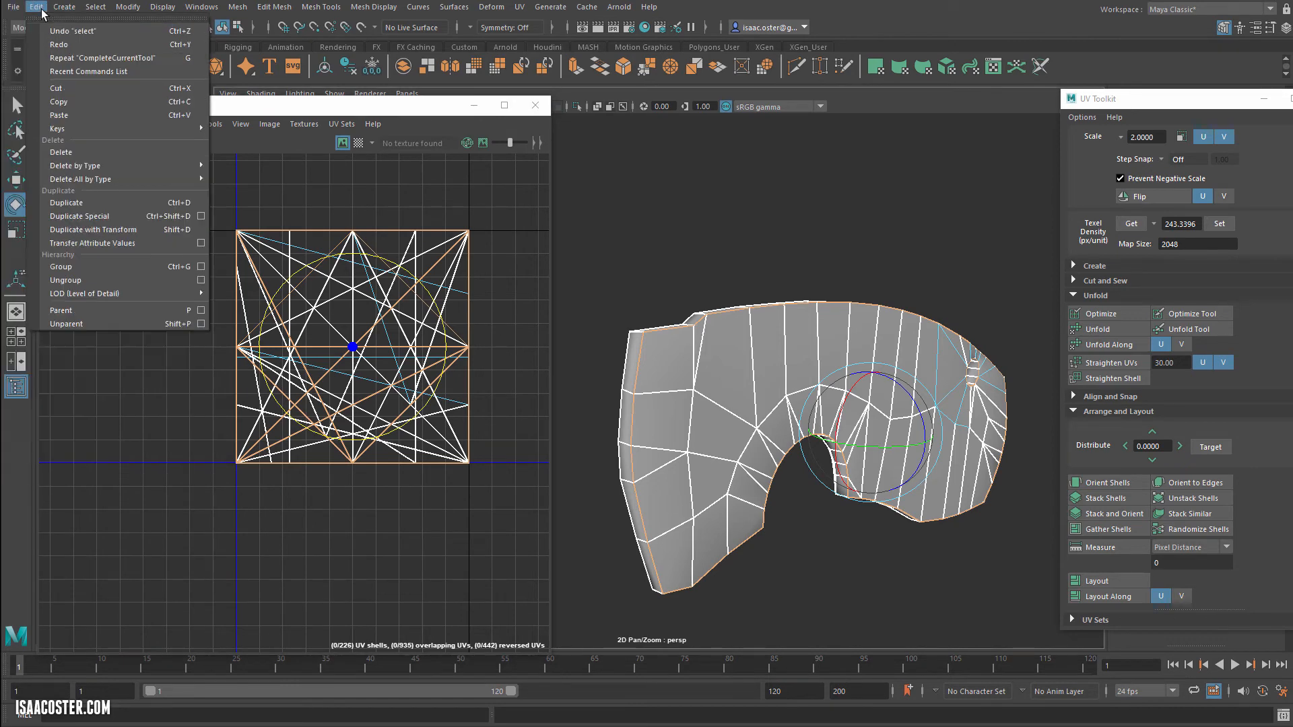
mouse_move(58, 10)
mouse_move(153, 283)
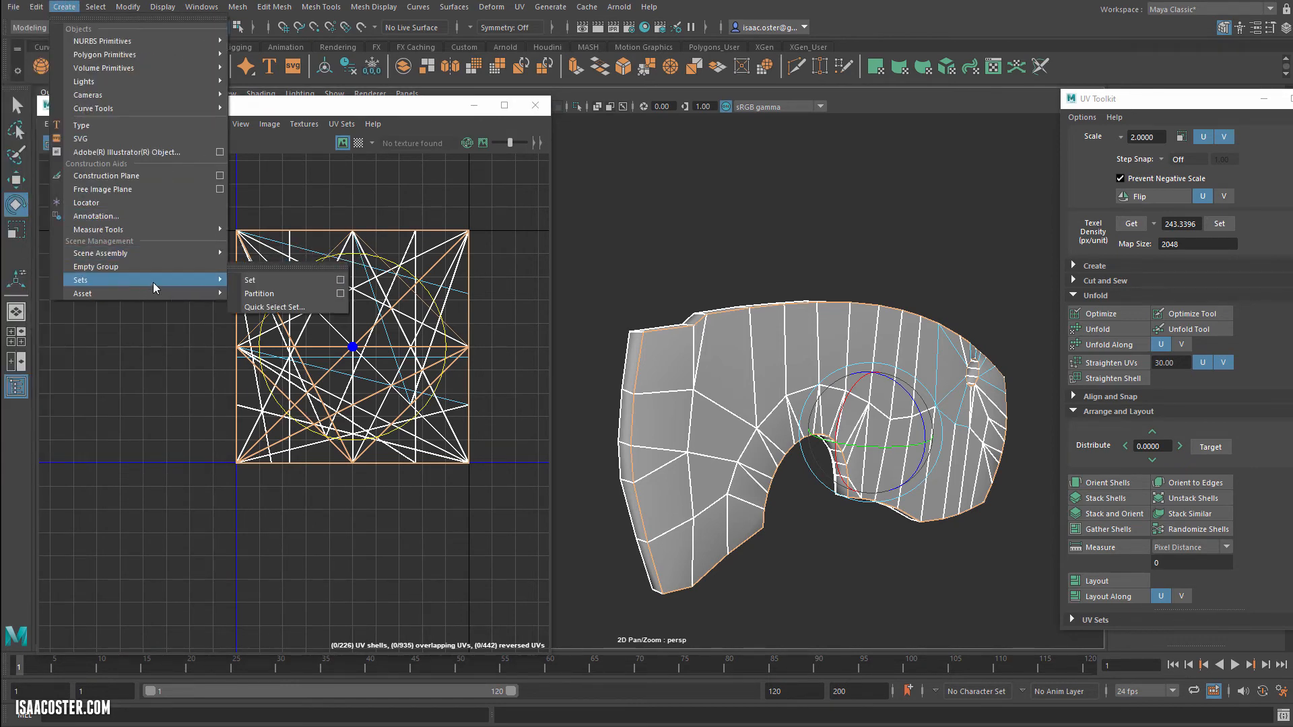
left_click(244, 280)
Step: Replace the whole right handle's UVs with a camera-based projection from a side view
left_click_drag(906, 300, 894, 309, "alt")
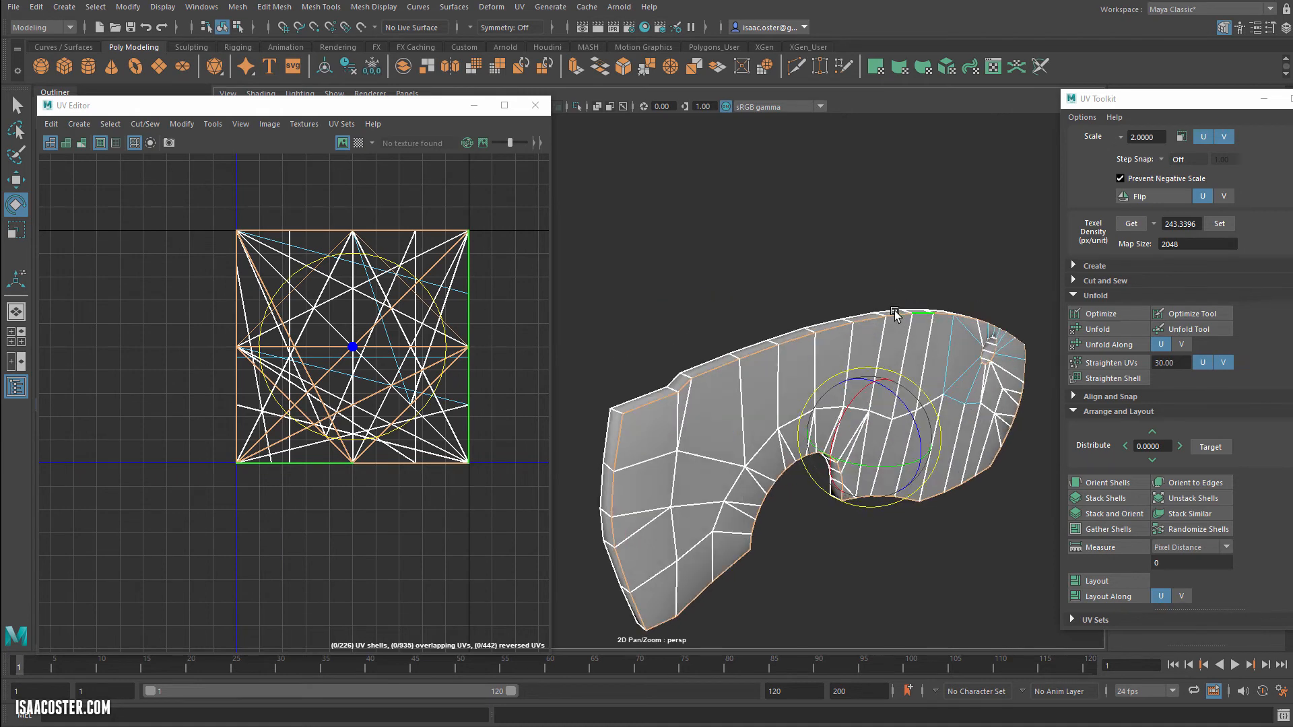
left_click_drag(897, 370, 943, 381, "alt")
left_click_drag(973, 431, 782, 404, "alt")
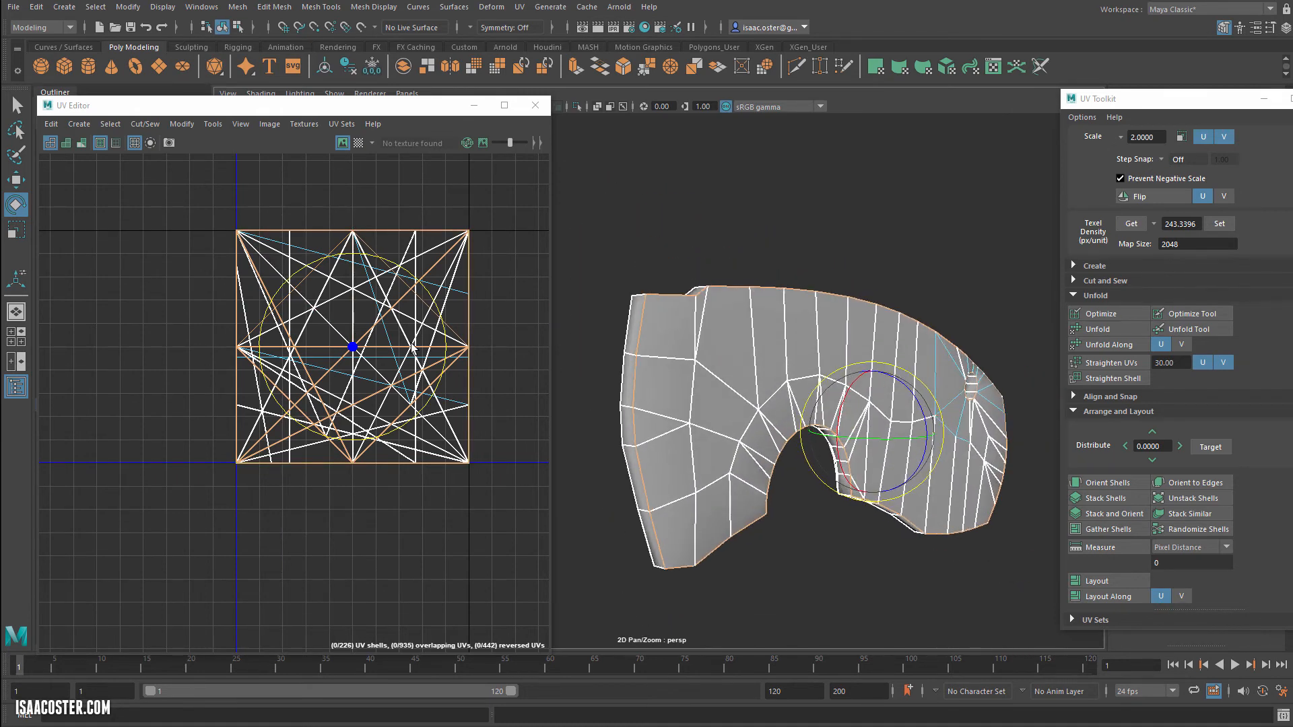
key("F8")
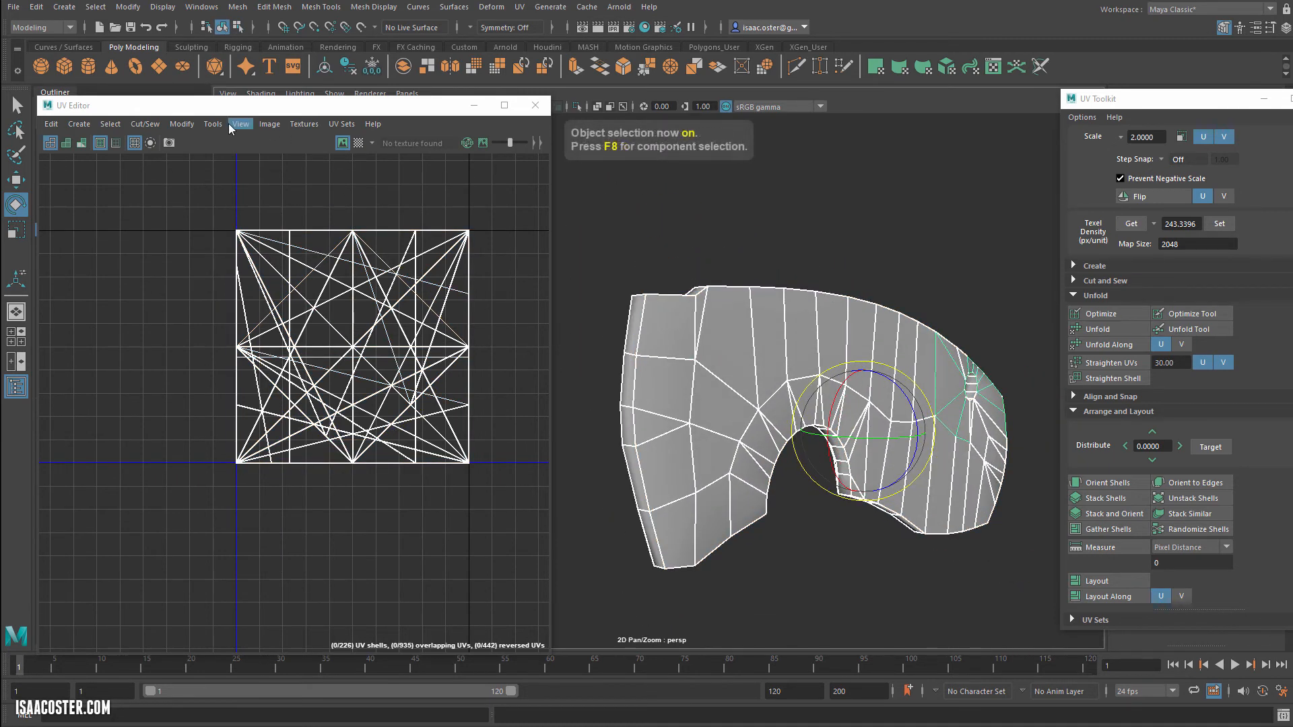
left_click(111, 123)
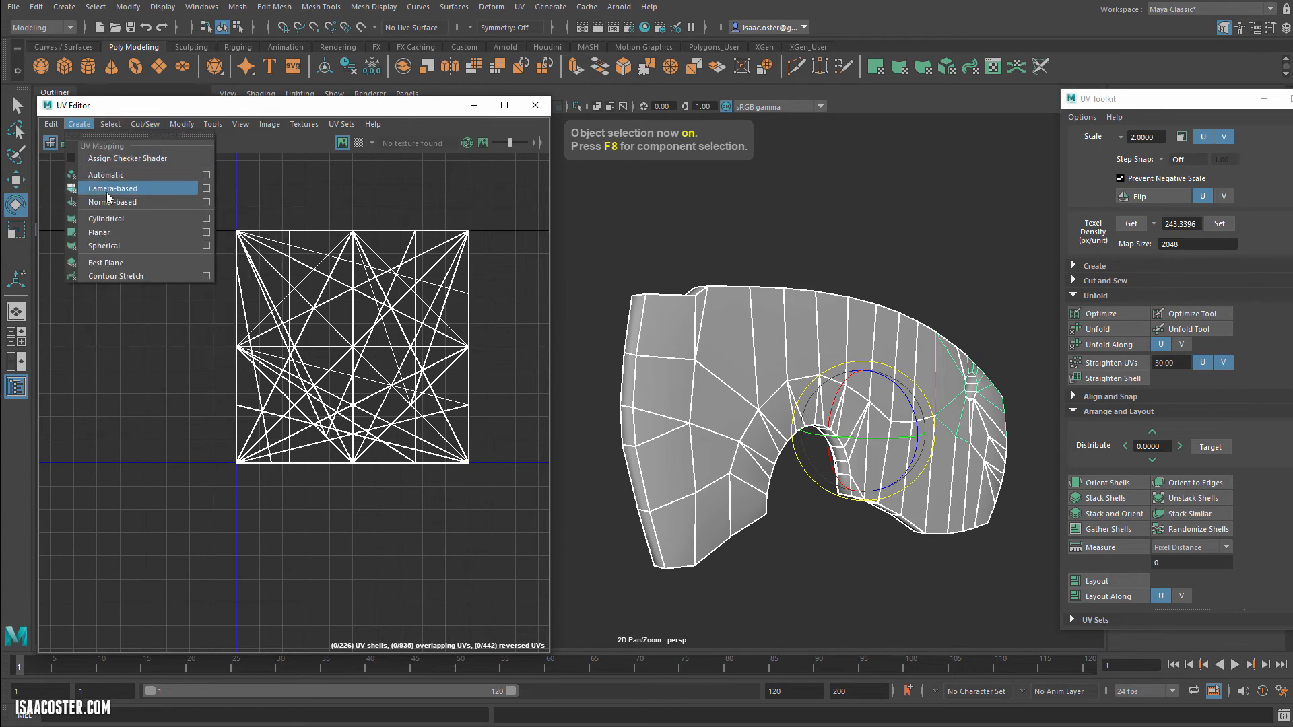
left_click(106, 192)
key("F8")
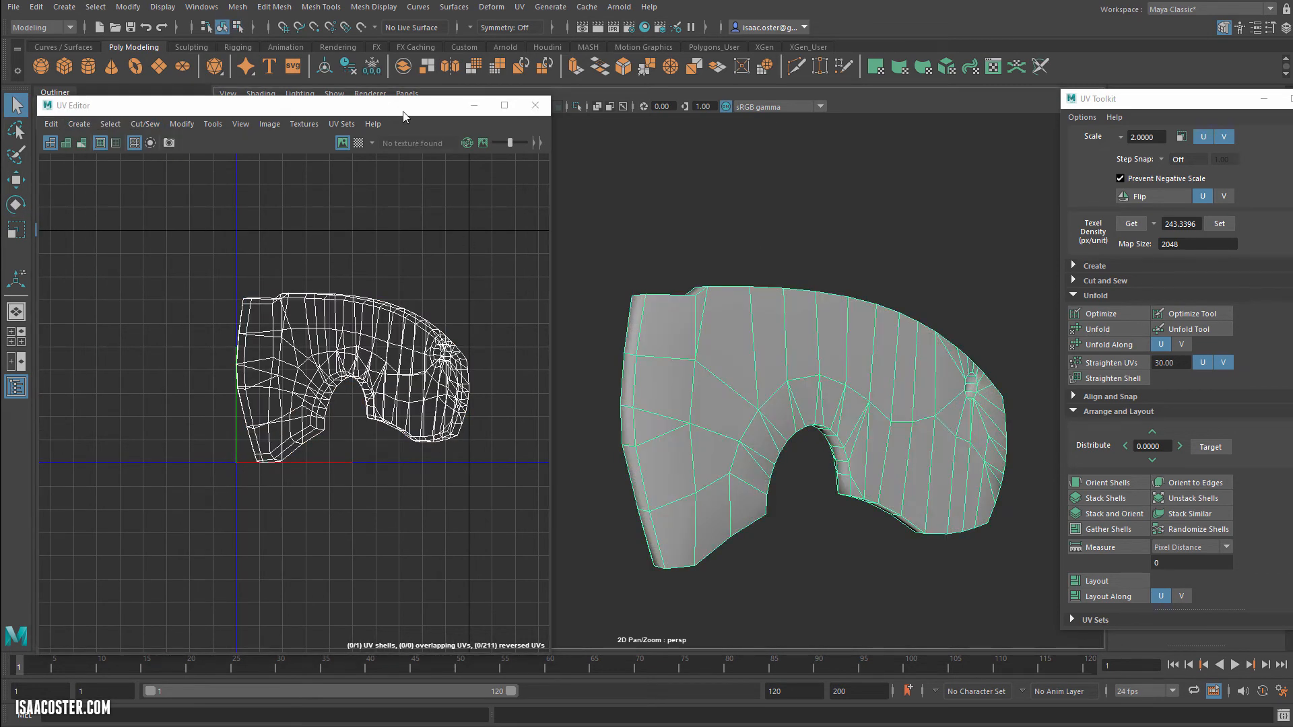
Step: Select the right handle's stored border edges from set1
left_click_drag(403, 112, 639, 93)
left_click(79, 404)
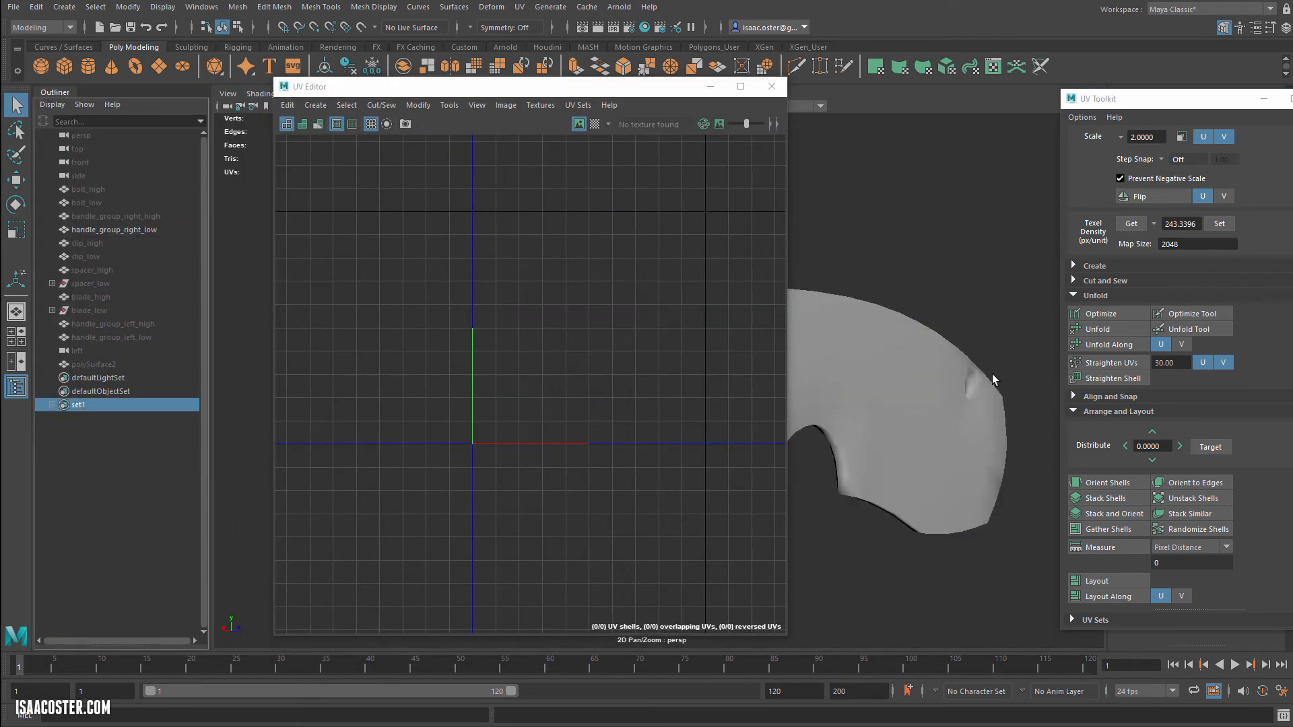
right_click(75, 406)
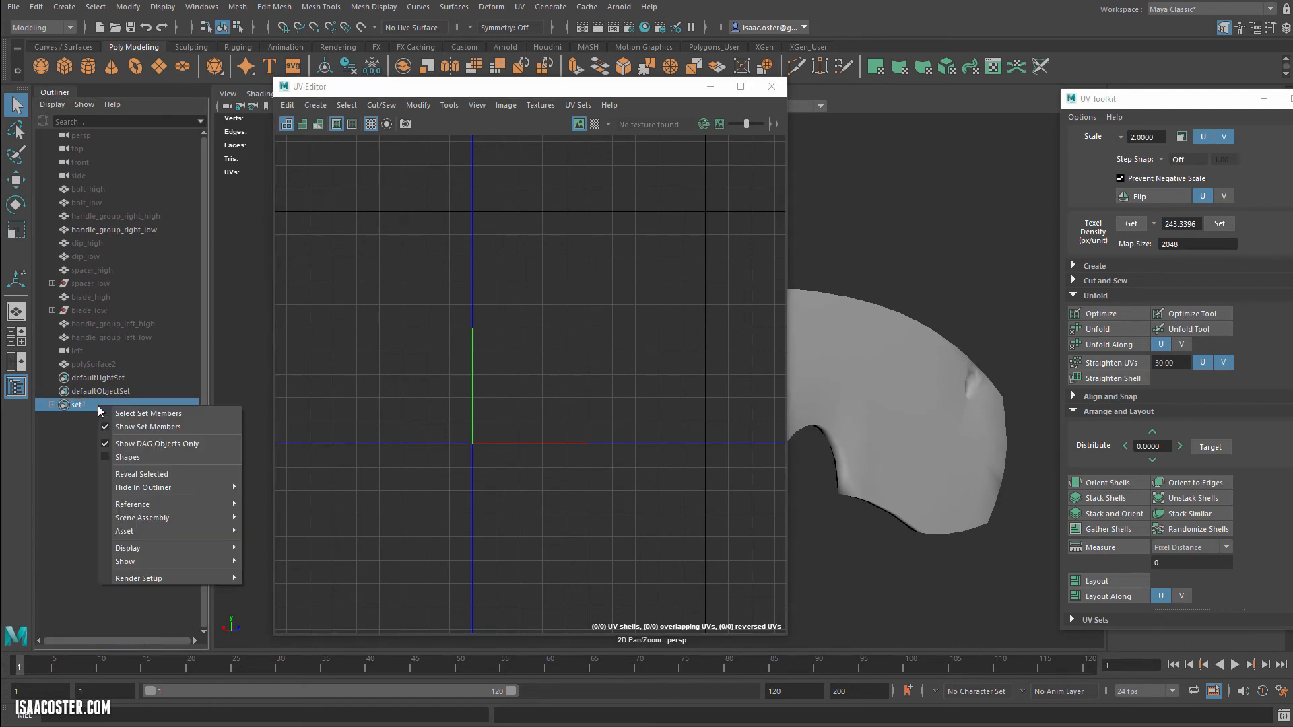
left_click(131, 414)
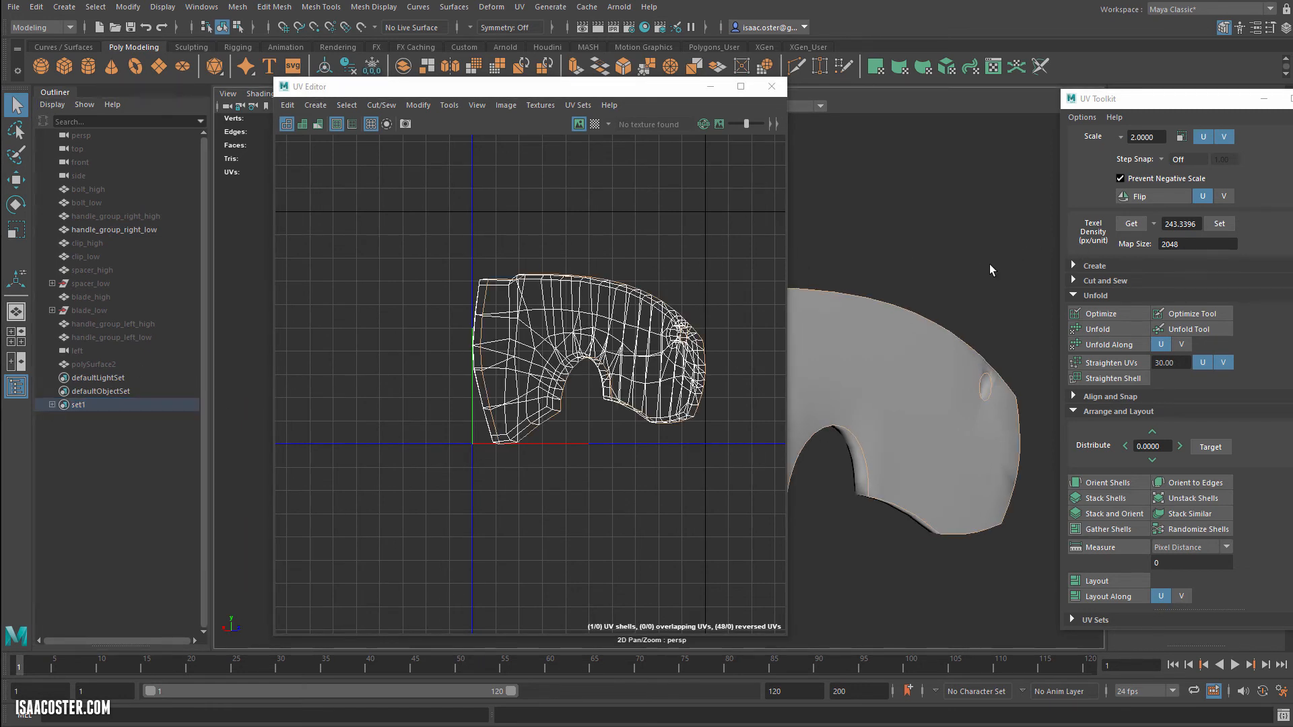
left_click_drag(643, 89, 424, 123)
left_click_drag(704, 187, 869, 431, "alt")
Step: Reselect the members of set1 and cut the right handle's UVs along those border edges
left_click_drag(305, 127, 309, 127)
left_click(64, 7)
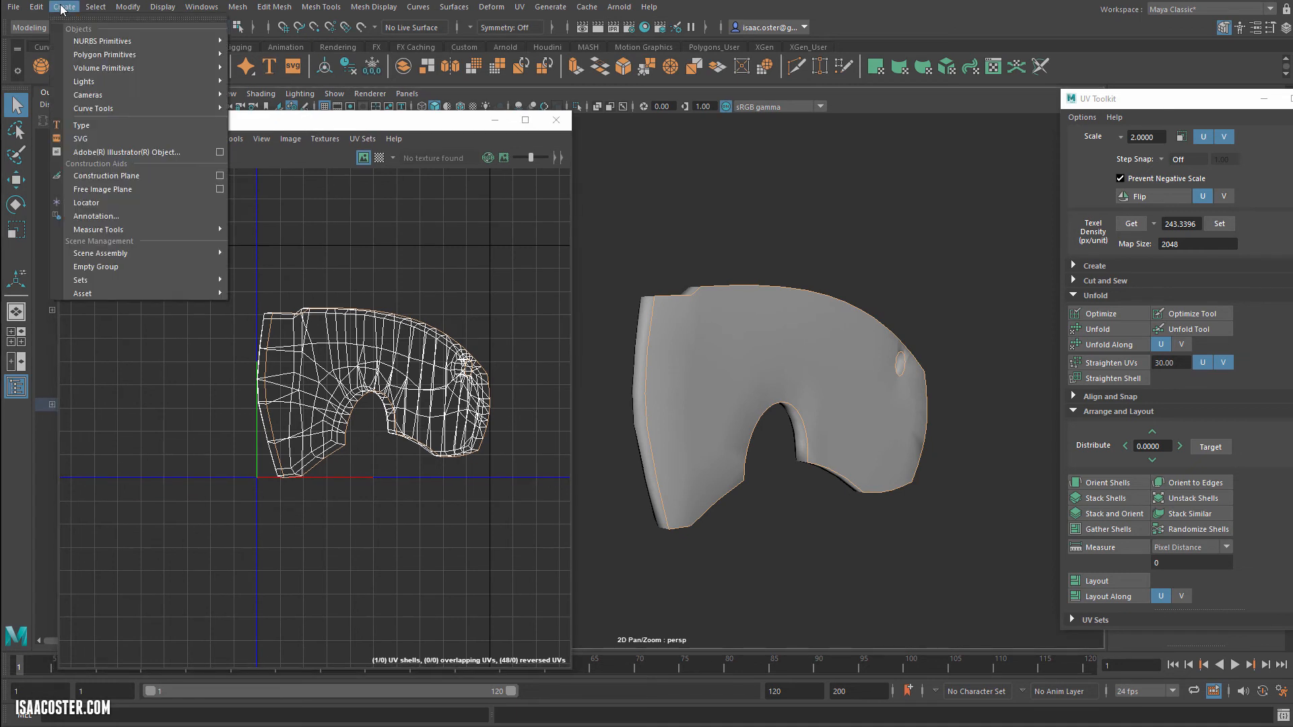
mouse_move(92, 280)
left_click_drag(282, 124, 410, 125)
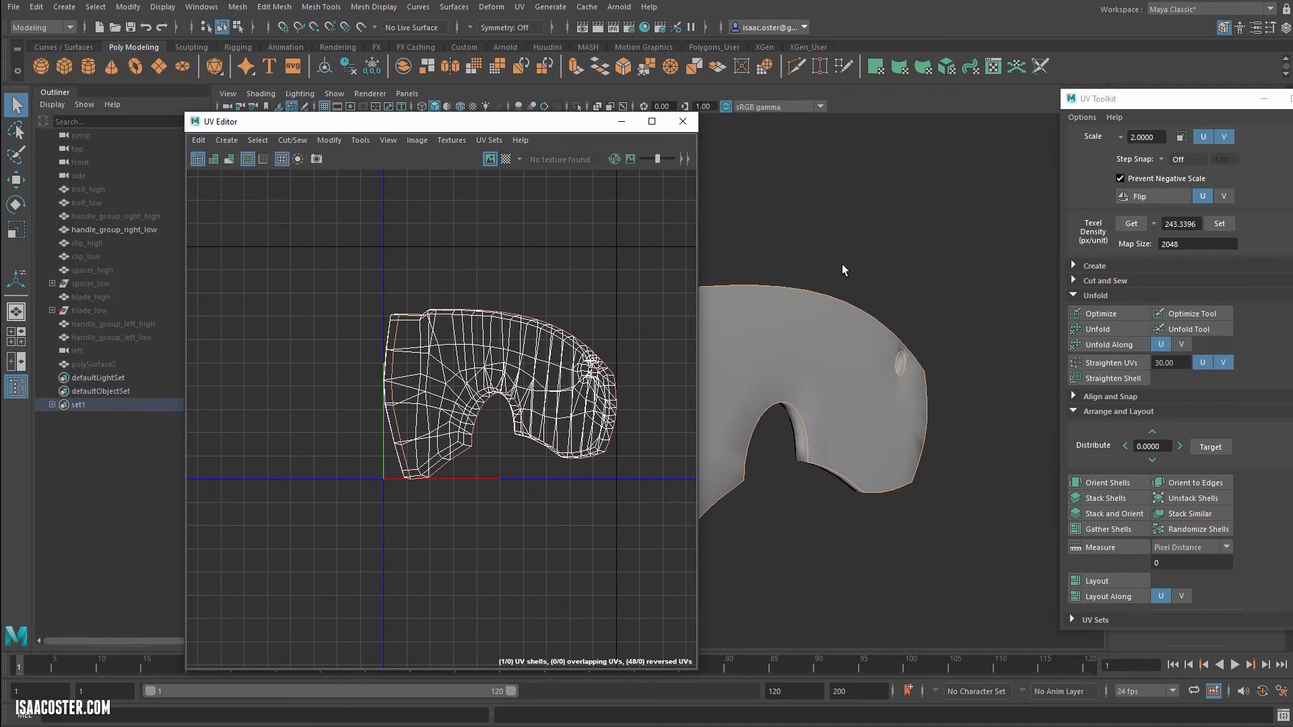
middle_click_drag(842, 265, 963, 266, "alt")
right_click(86, 404)
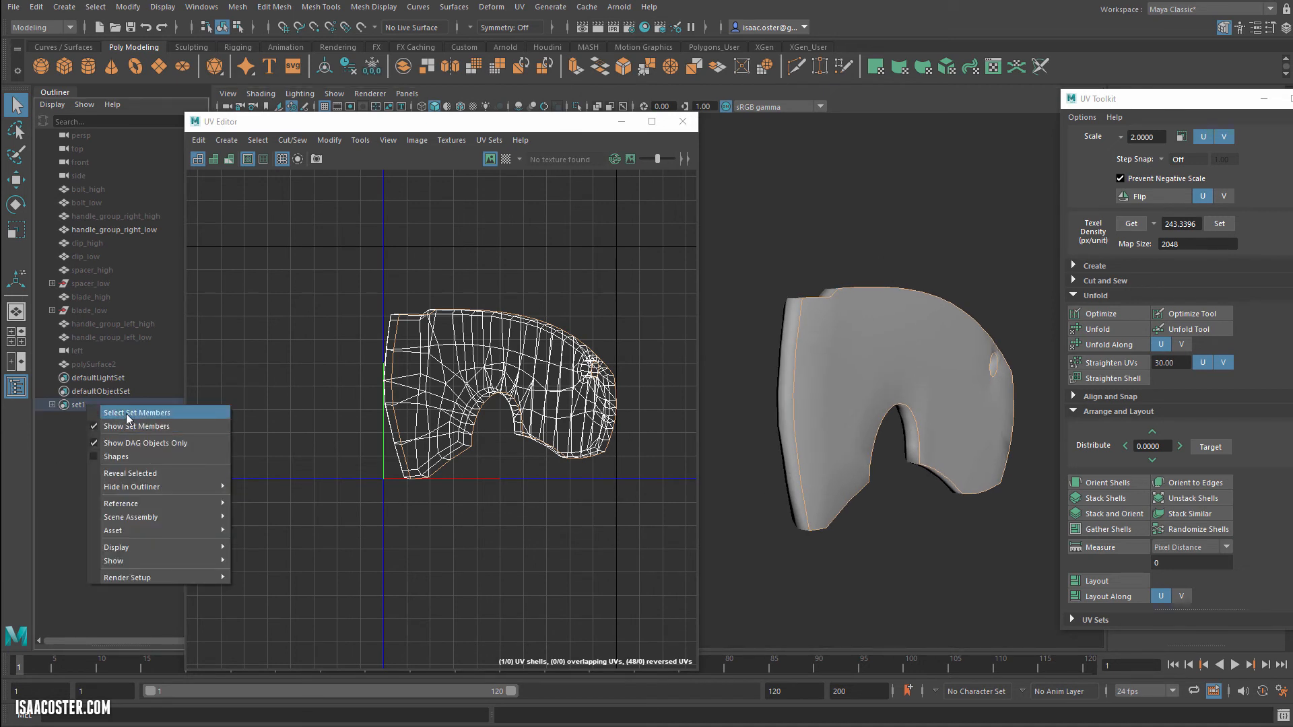
left_click(127, 414)
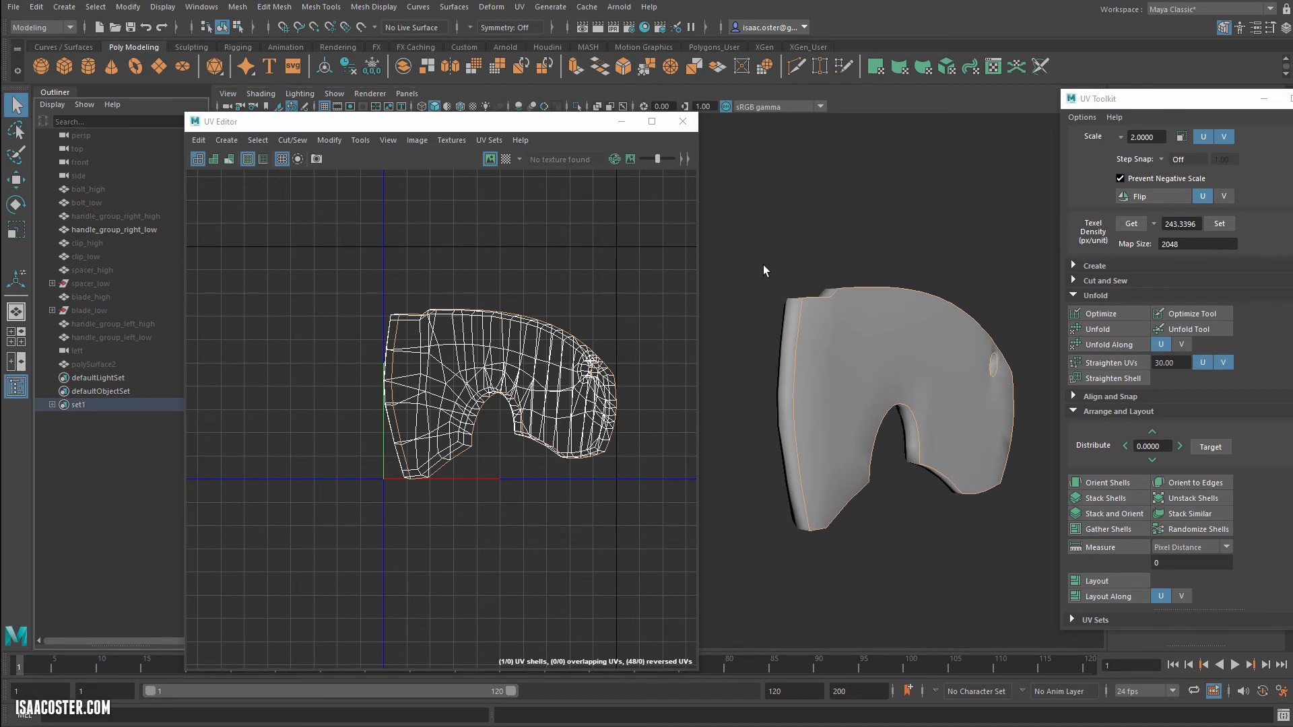
left_click(291, 142)
left_click(294, 210)
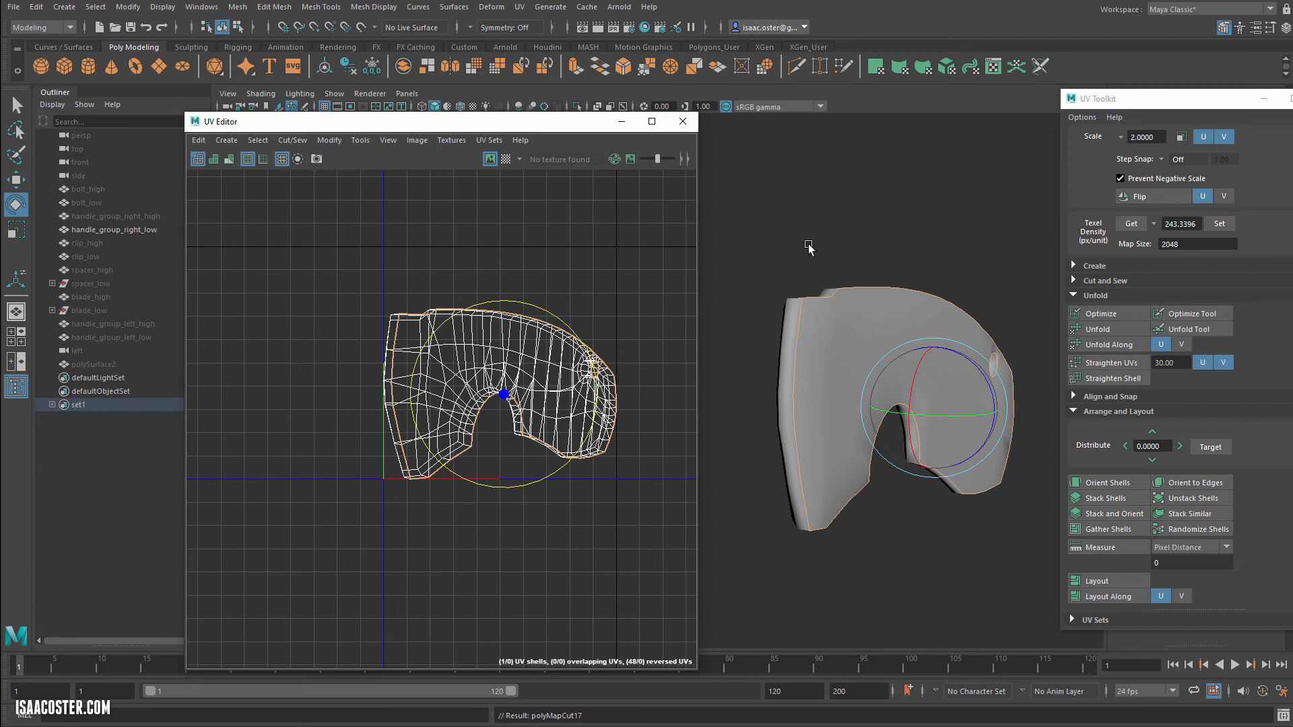
Step: Separate the two overlapping shells by moving the one with the rim faces above the other in UV space
middle_click_drag(601, 347, 605, 355, "alt")
mouse_move(618, 320)
right_mouse_down()
mouse_move(618, 359)
mouse_move(529, 357)
mouse_move(601, 328)
right_mouse_up()
middle_click_drag(602, 327, 482, 341, "alt")
right_click_drag(489, 335, 511, 342)
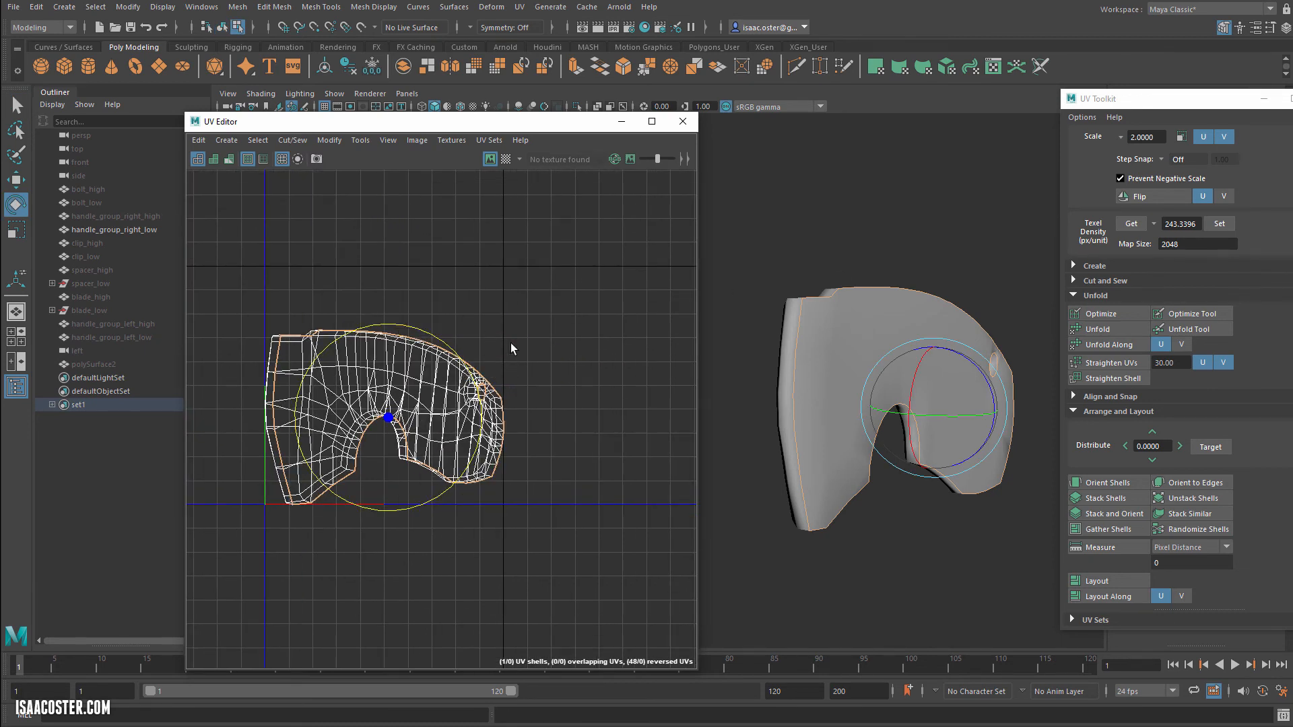
key("q")
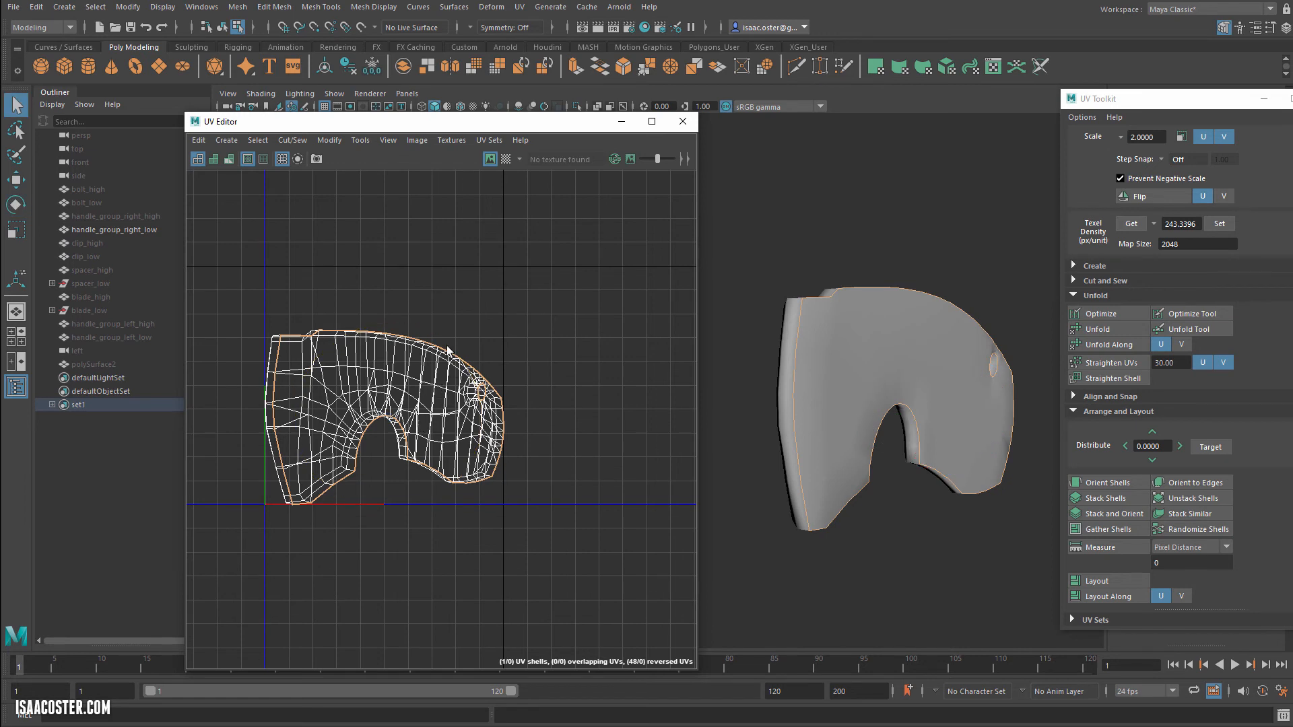
right_click_drag(834, 366, 835, 390)
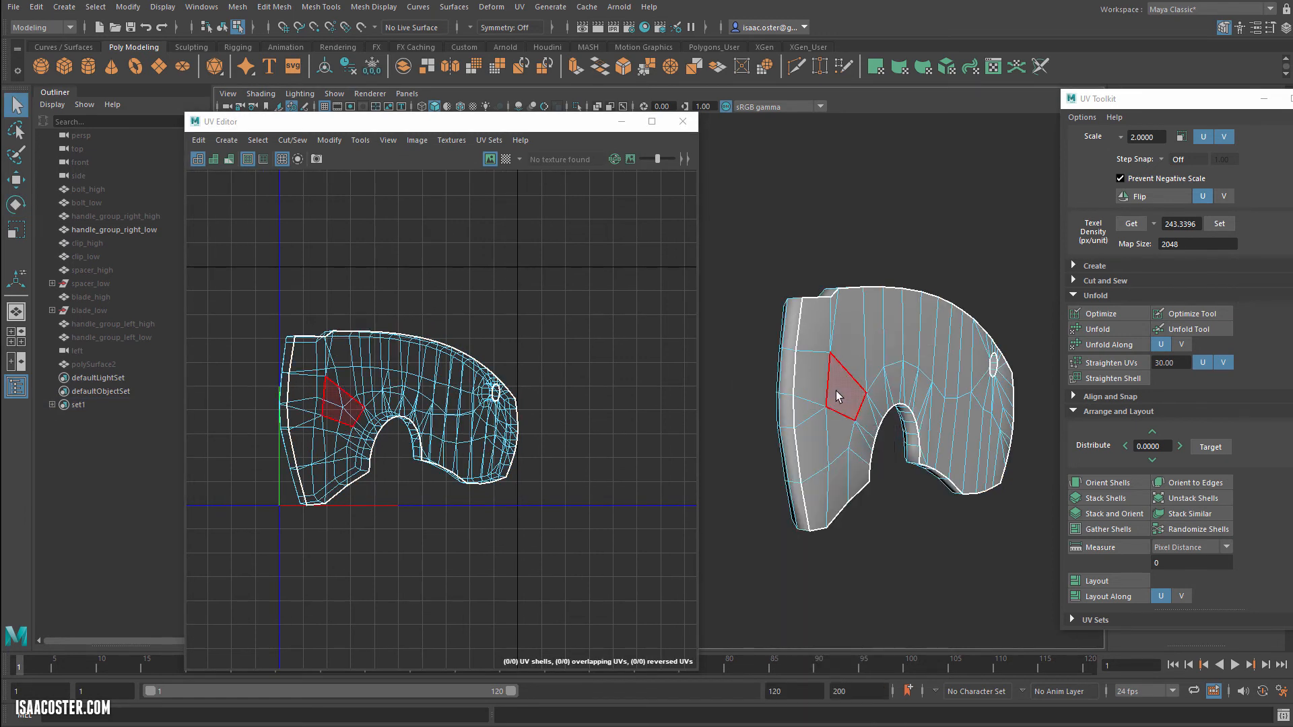
double_click(425, 407)
key("w")
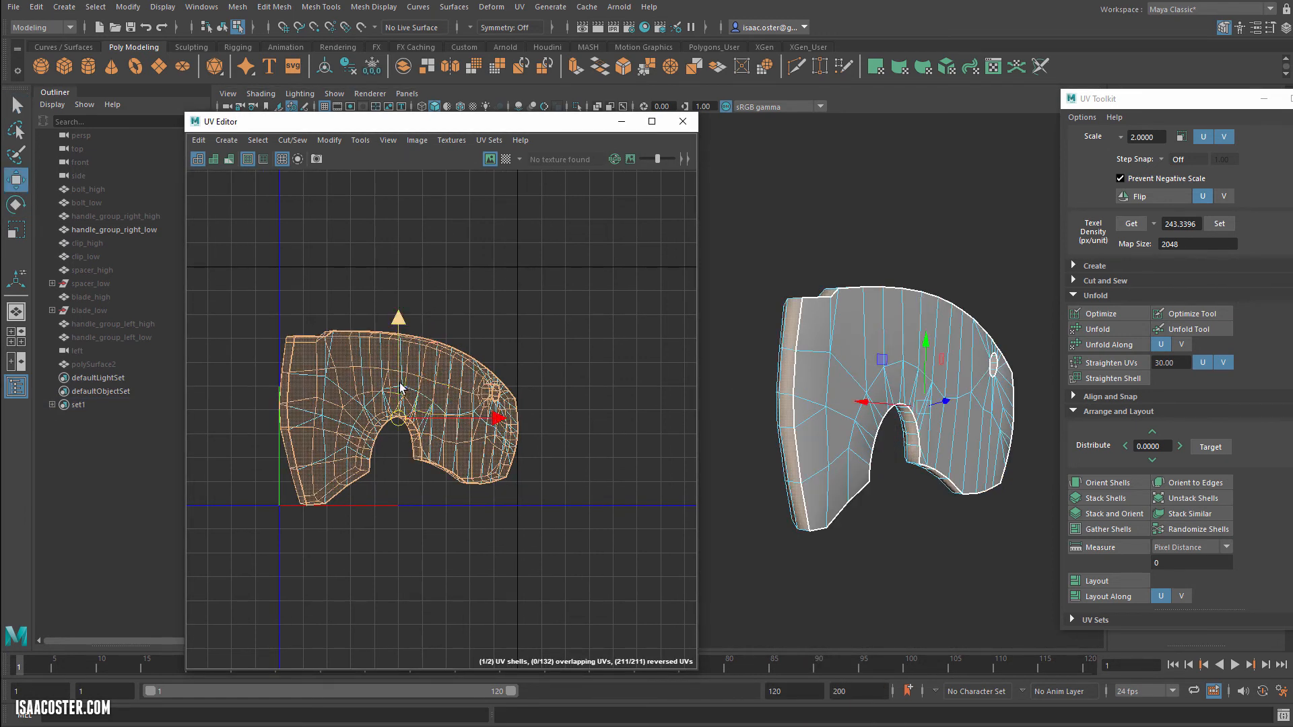
left_click_drag(400, 384, 441, 174)
middle_click_drag(535, 301, 549, 407, "alt")
left_click(550, 407)
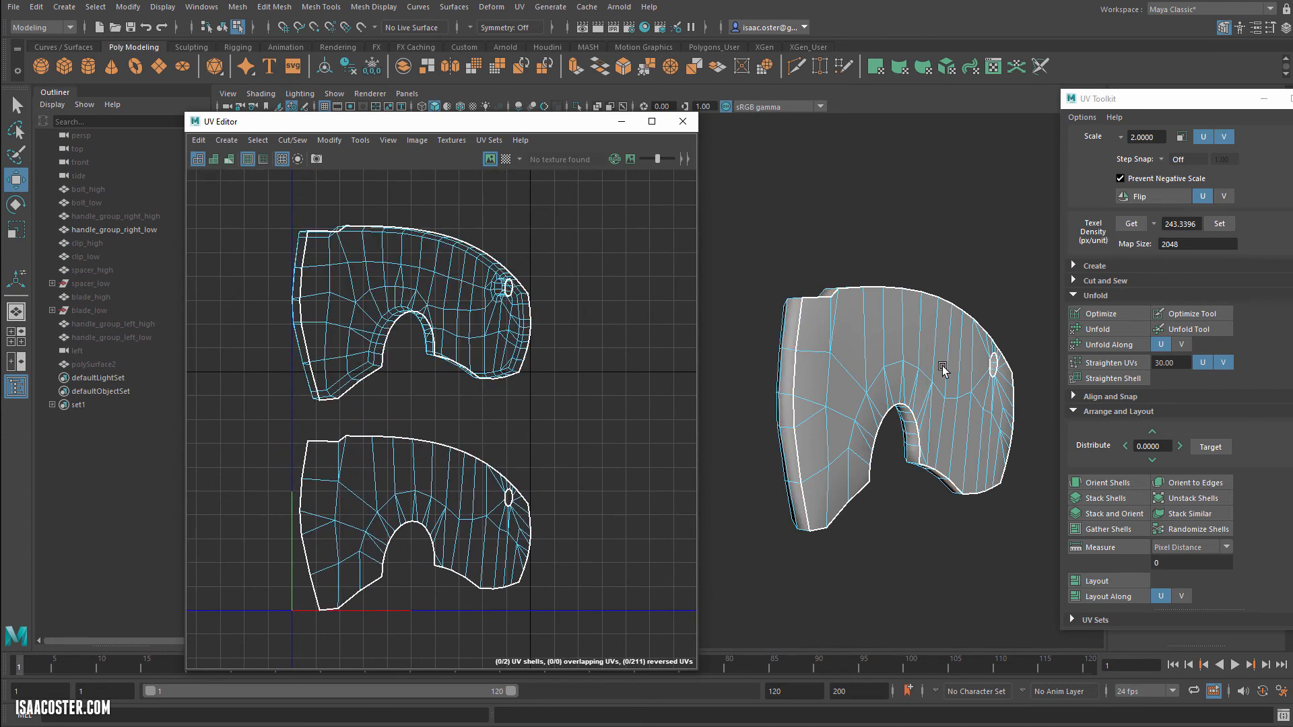
Step: Cut the UVs along the edge loop around the handle's small round hole and one edge across its inner wall
left_click_drag(943, 366, 896, 367, "alt")
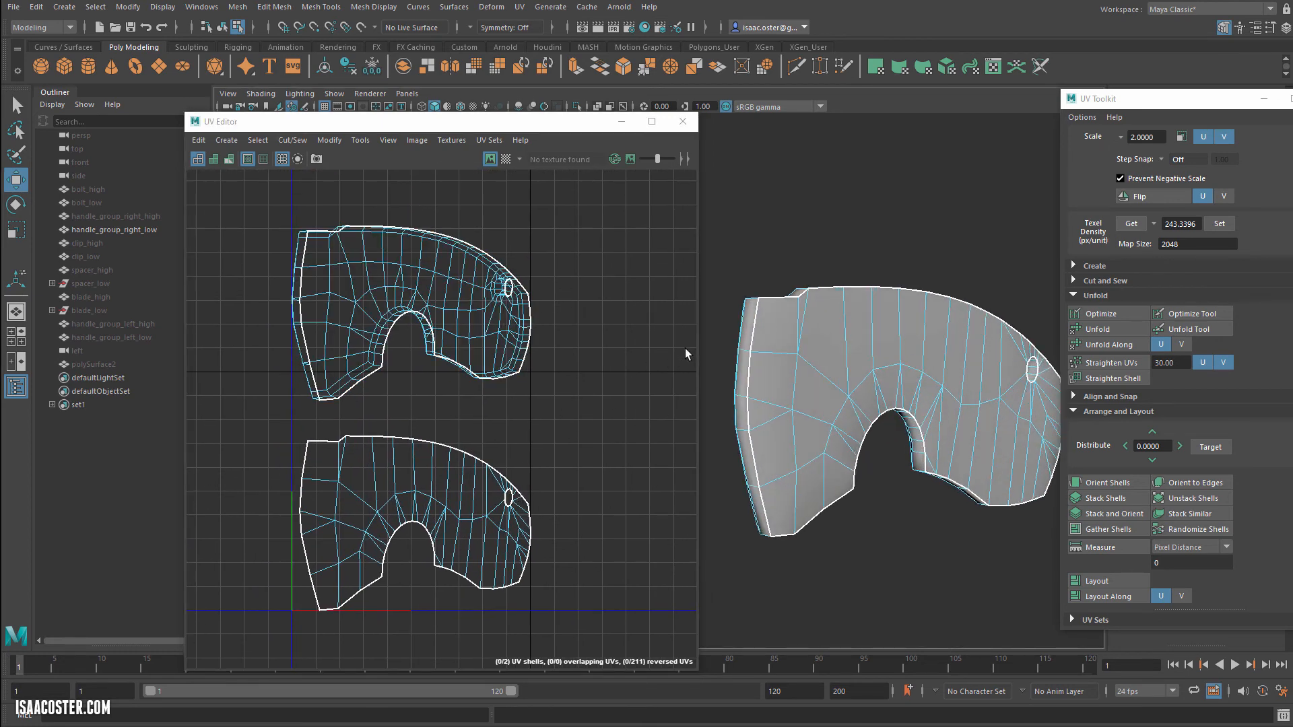
middle_click_drag(685, 349, 641, 370, "alt")
left_click_drag(815, 414, 967, 426, "alt")
left_click_drag(754, 438, 1279, 483, "alt")
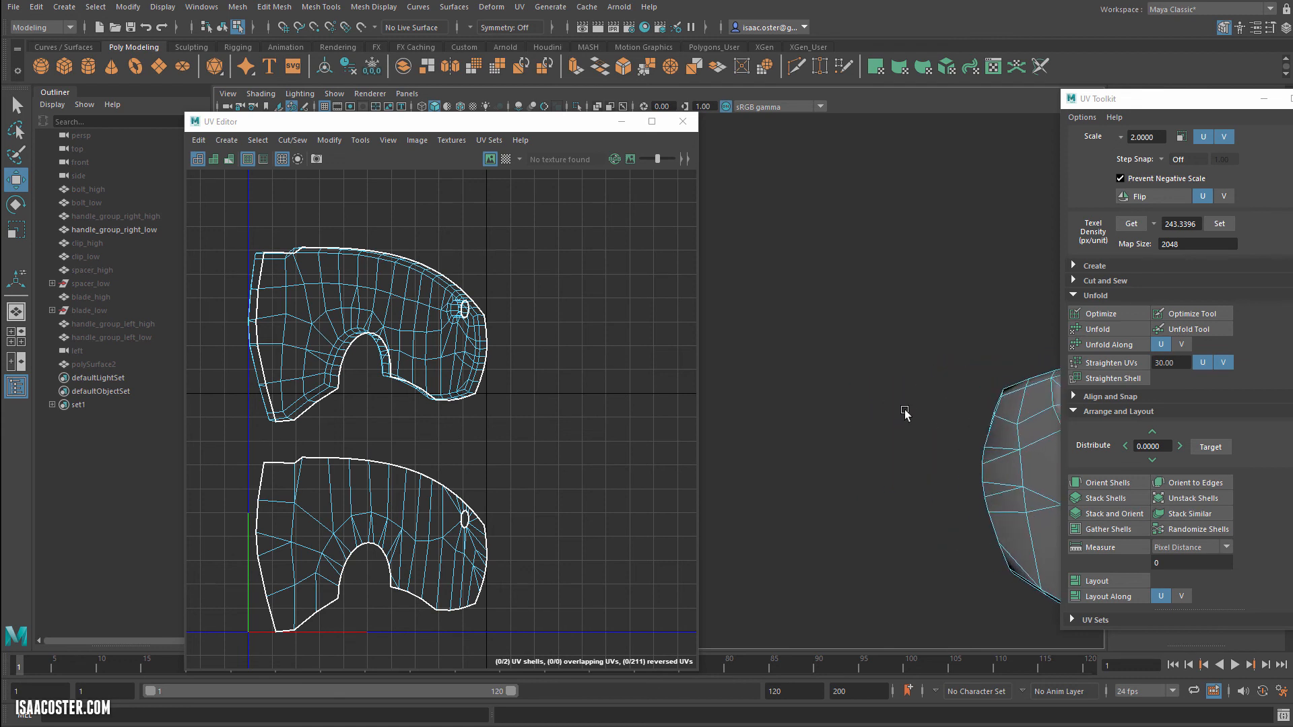
left_click_drag(905, 411, 949, 432, "alt")
middle_click_drag(950, 432, 802, 424, "alt")
middle_click_drag(659, 406, 695, 408, "alt")
right_click_drag(820, 319, 818, 282)
left_click_drag(866, 407, 800, 491, "alt")
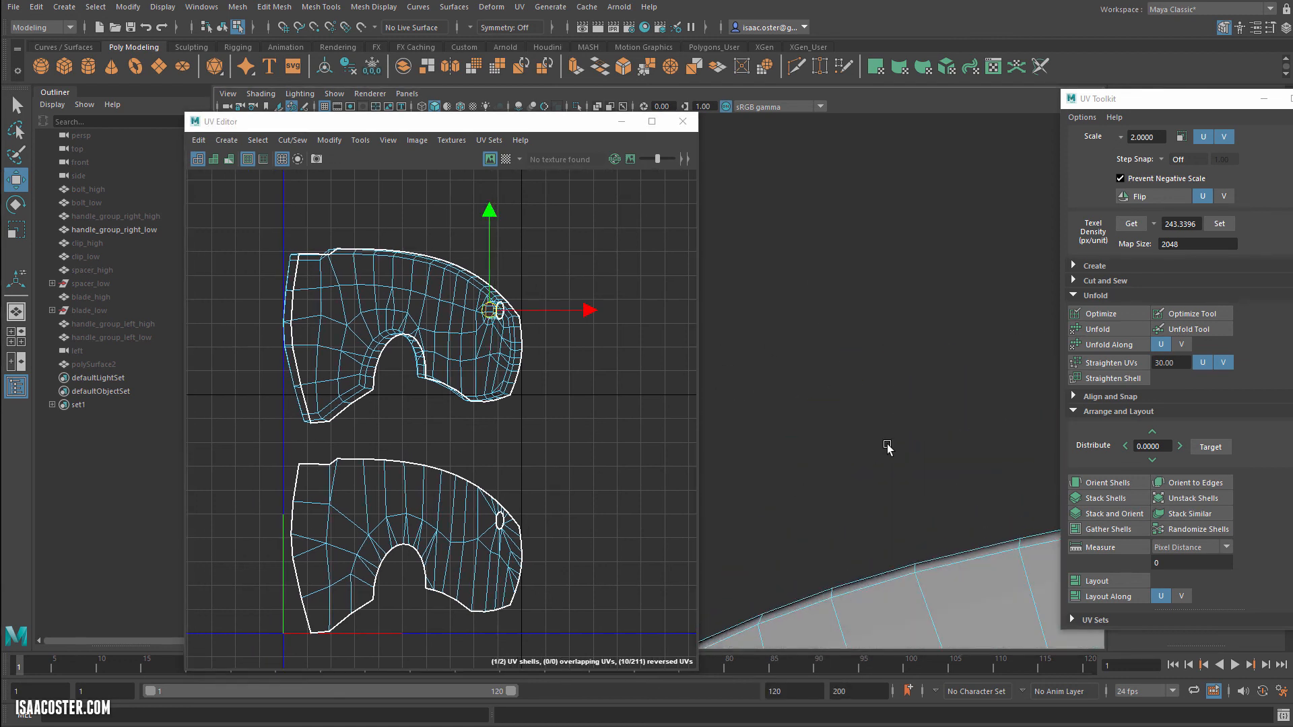
left_click_drag(887, 442, 911, 434, "alt")
key("f")
right_click_drag(910, 435, 707, 431, "alt")
middle_click_drag(773, 377, 981, 400, "alt")
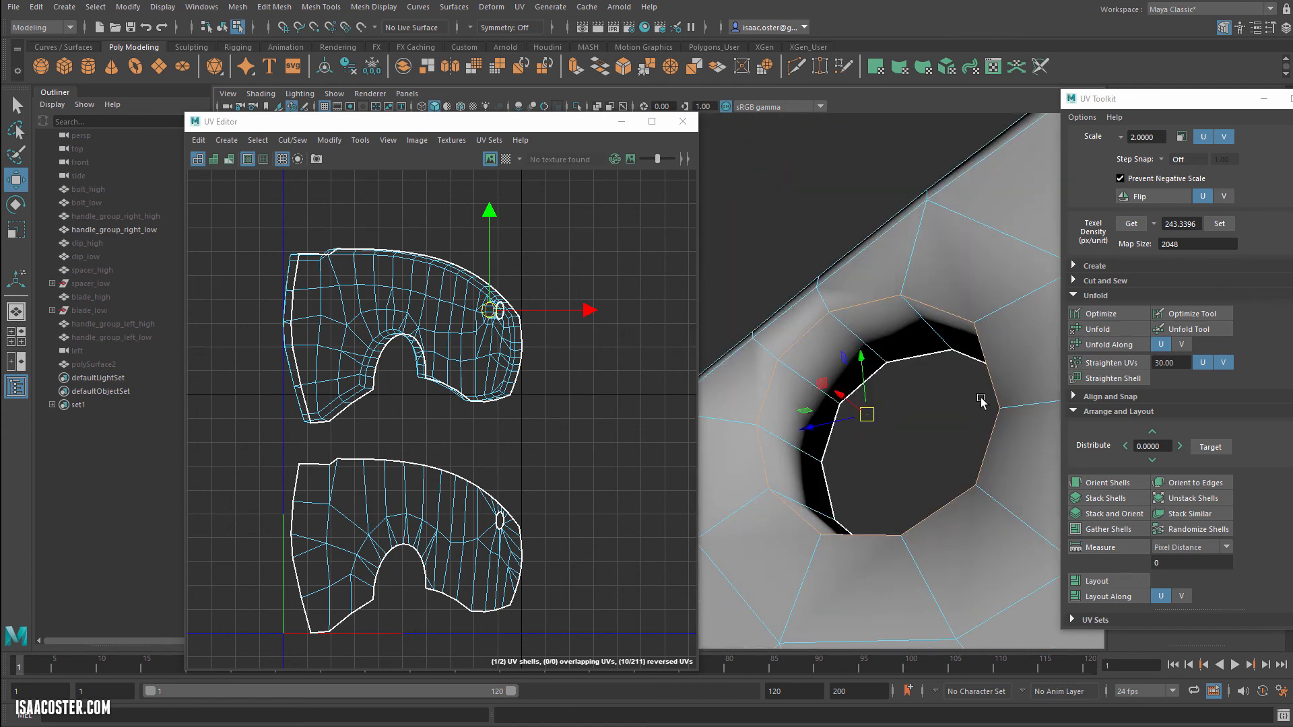
left_click(856, 328, "shift")
left_click(293, 140)
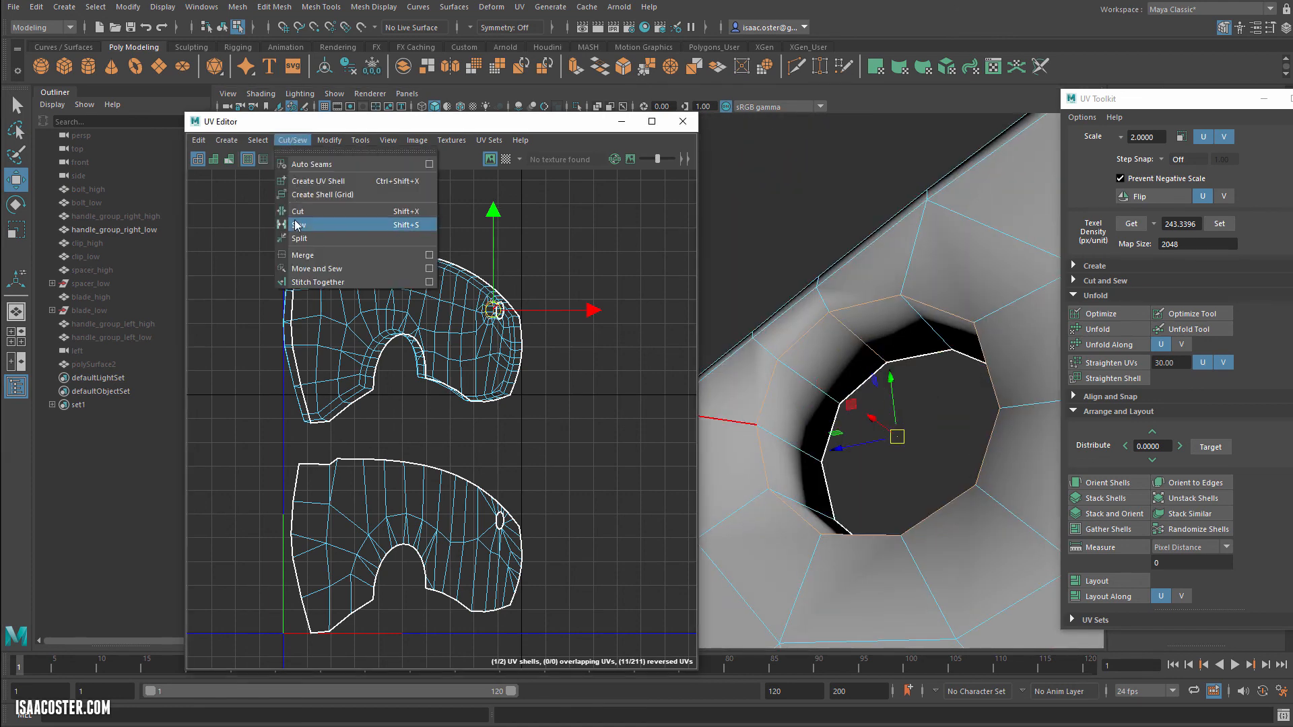
left_click(299, 223)
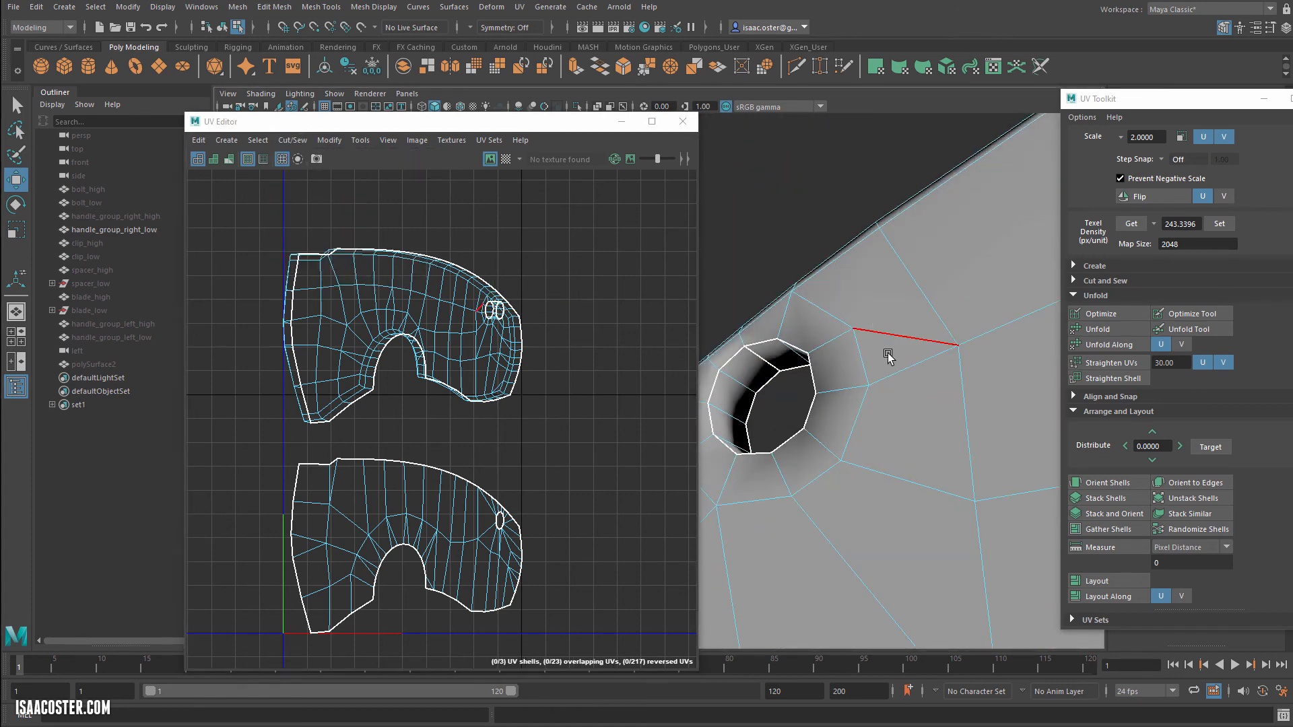
Step: Select all UV shells of the right handle and unfold them
left_click_drag(889, 356, 932, 398, "alt")
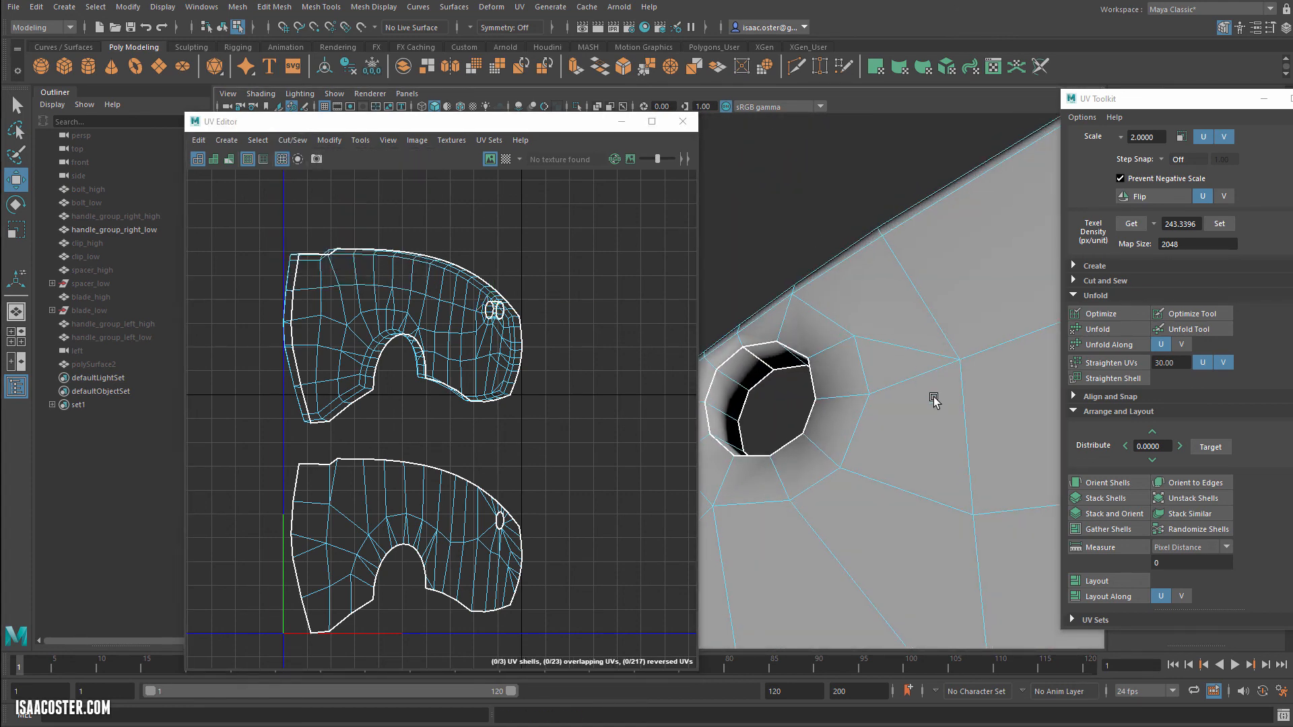
right_click_drag(931, 398, 660, 411, "alt")
middle_click_drag(718, 404, 865, 374, "alt")
right_click_drag(600, 258, 606, 294)
scroll(1129, 497, "up", 3)
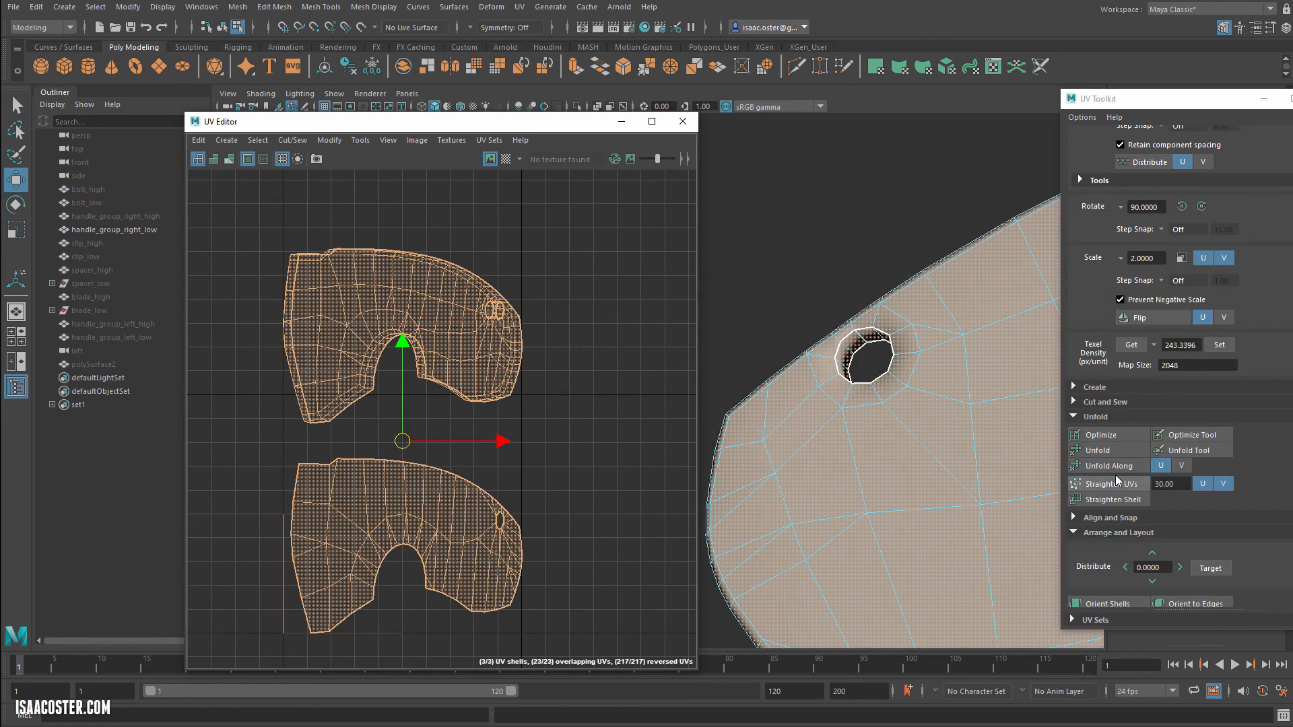
left_click(1097, 450)
left_click(536, 367)
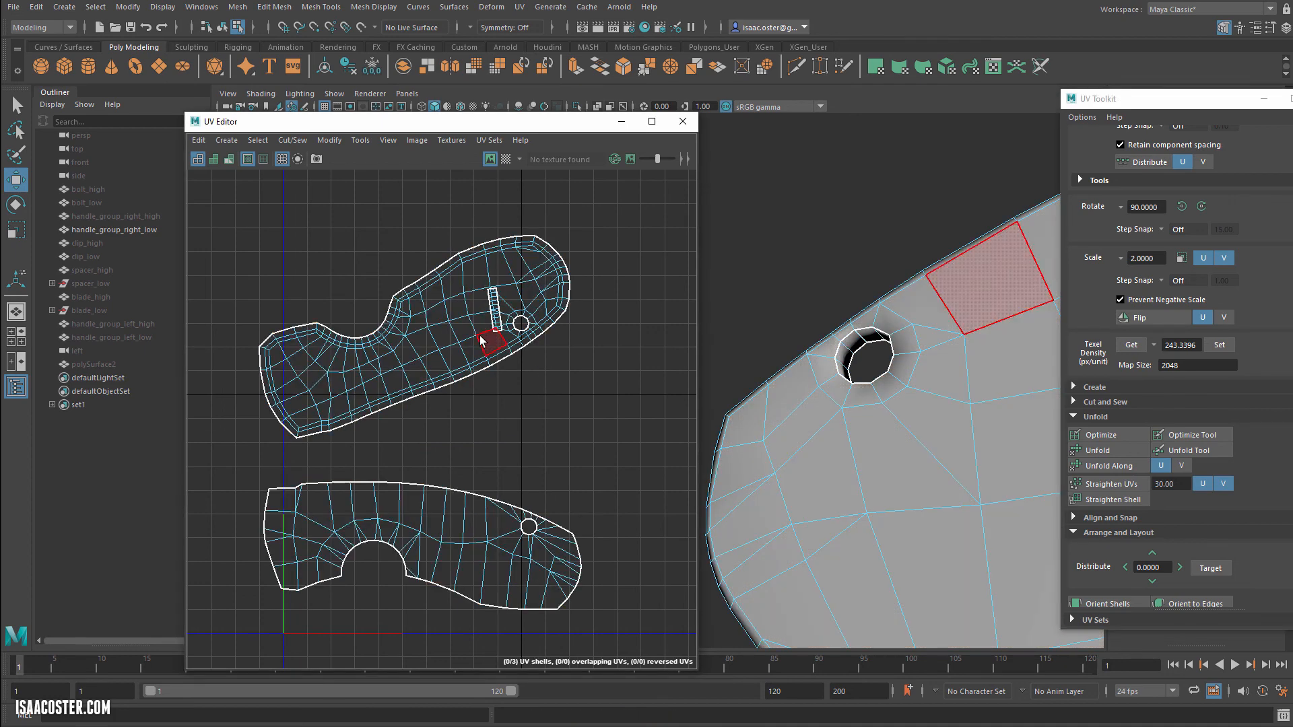
Step: Rotate the two large handle shells until both lie roughly horizontal with their finger cutouts facing down
double_click(422, 344)
key("e")
left_click_drag(386, 426, 538, 212)
double_click(446, 569)
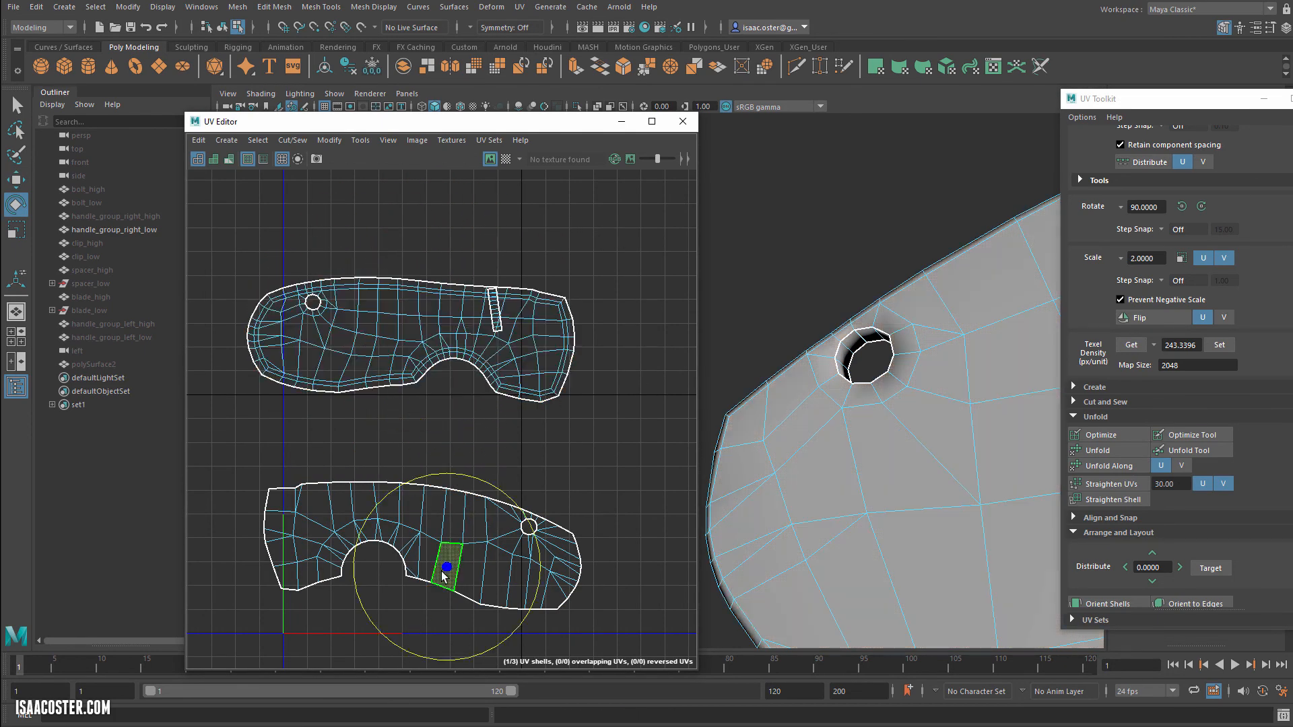
left_click_drag(449, 640, 539, 559)
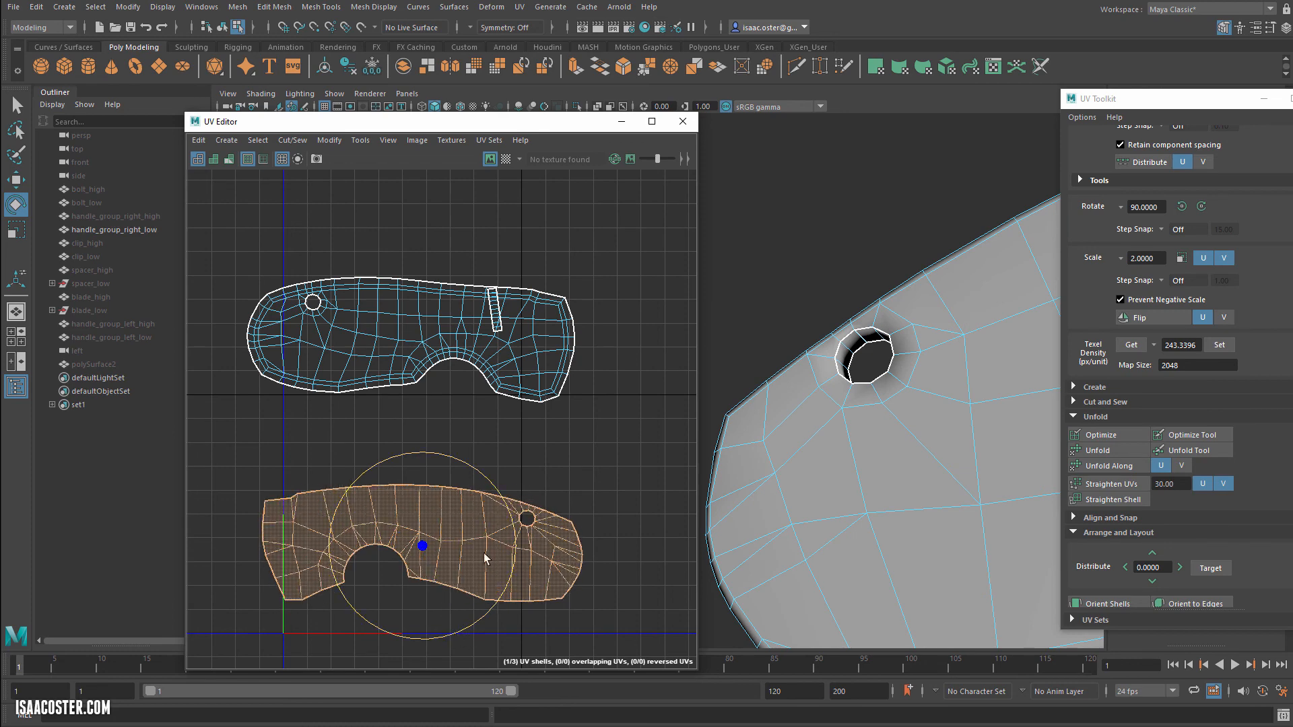
Step: Move the upper handle shell down close above the lower one, clear of the hole's strip shell
left_click(529, 351)
double_click(529, 347)
key("w")
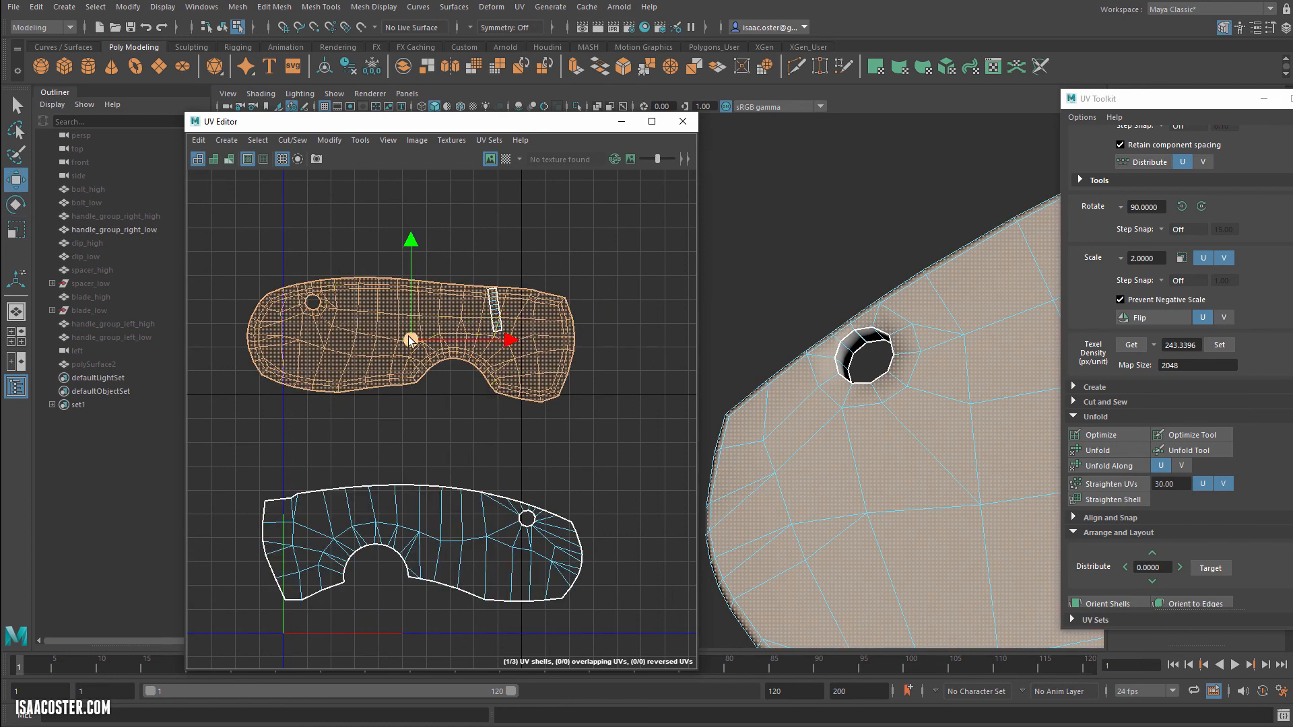
left_click_drag(411, 340, 407, 416)
Step: Rotate the hole's narrow strip shell upright and straighten its UVs in U and V with an angle of 30
double_click(496, 311)
key("e")
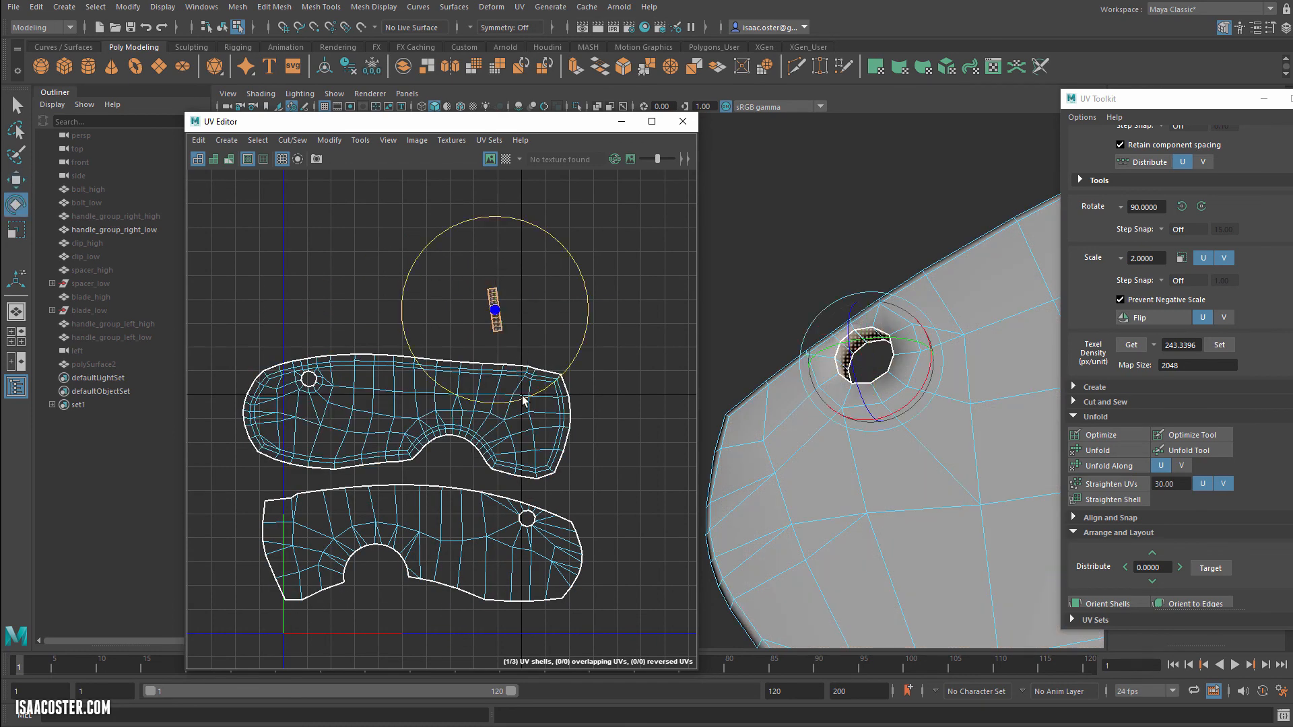
left_click_drag(523, 400, 512, 405)
scroll(571, 356, "up", 4)
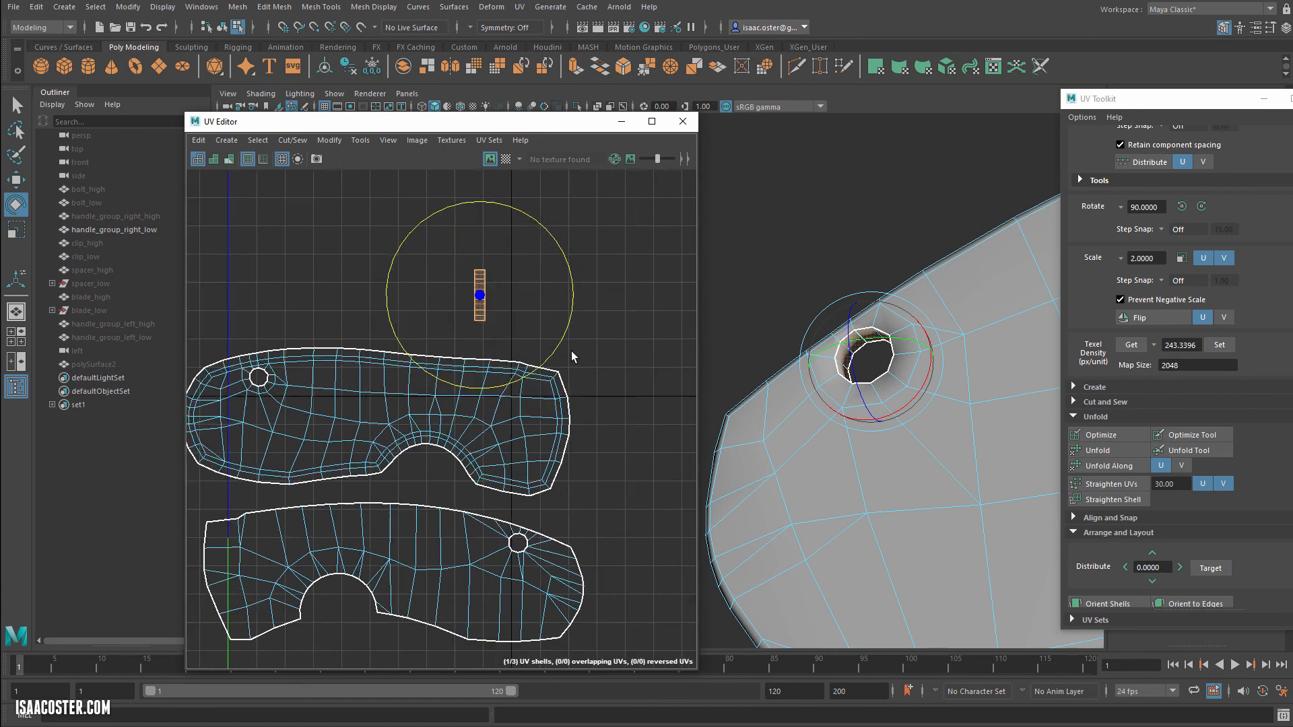
left_click(562, 337)
middle_click_drag(563, 340, 601, 471, "alt")
scroll(530, 414, "up", 4)
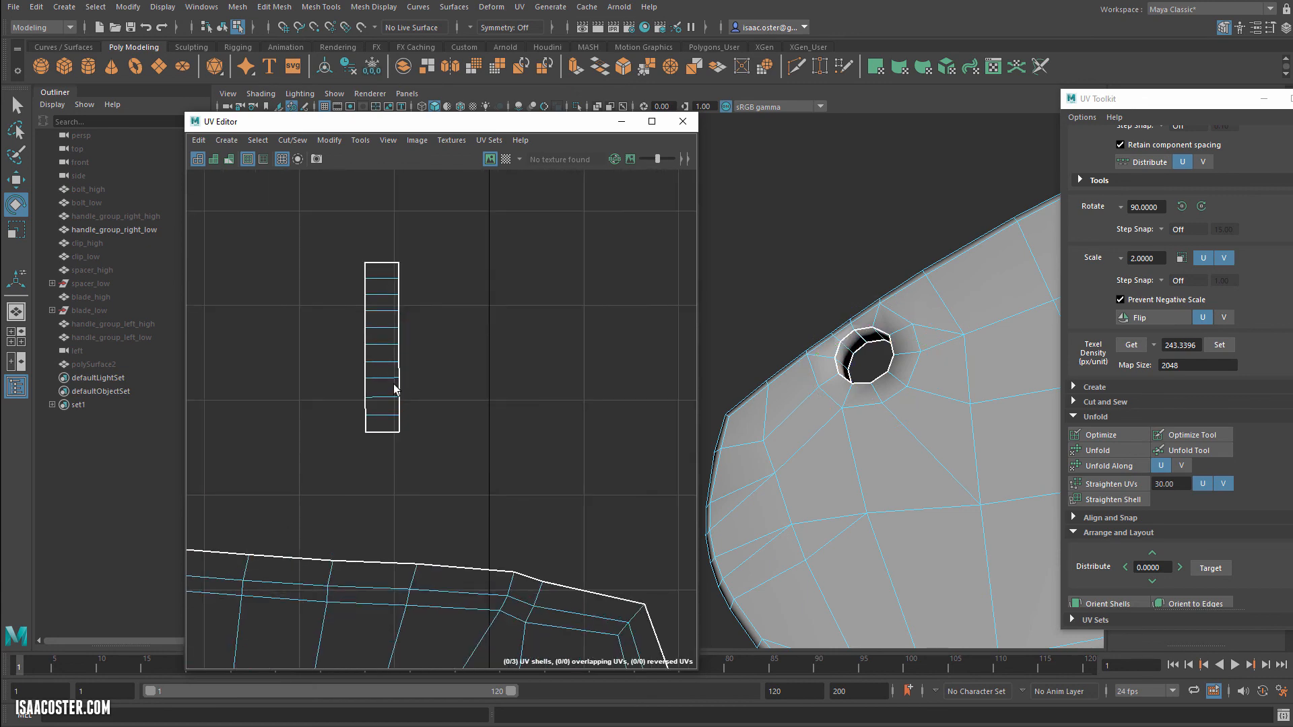
left_click(394, 389)
left_click(1091, 490)
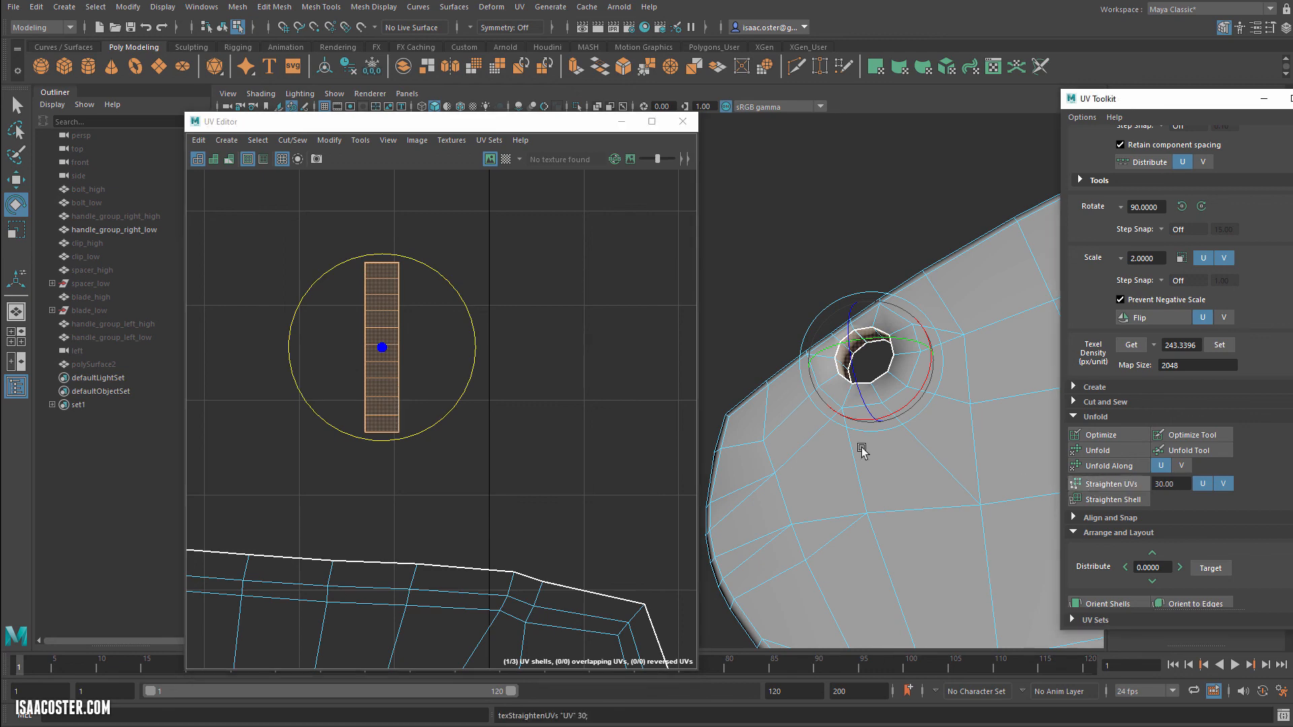
Step: Return to object selection and reselect the right handle with all of its UV shells in view
scroll(525, 439, "down", 4)
left_click(552, 474)
scroll(552, 477, "down", 4)
middle_click_drag(543, 429, 506, 364, "alt")
scroll(505, 364, "down", 1)
left_click_drag(788, 247, 802, 313, "alt")
scroll(787, 281, "down", 5)
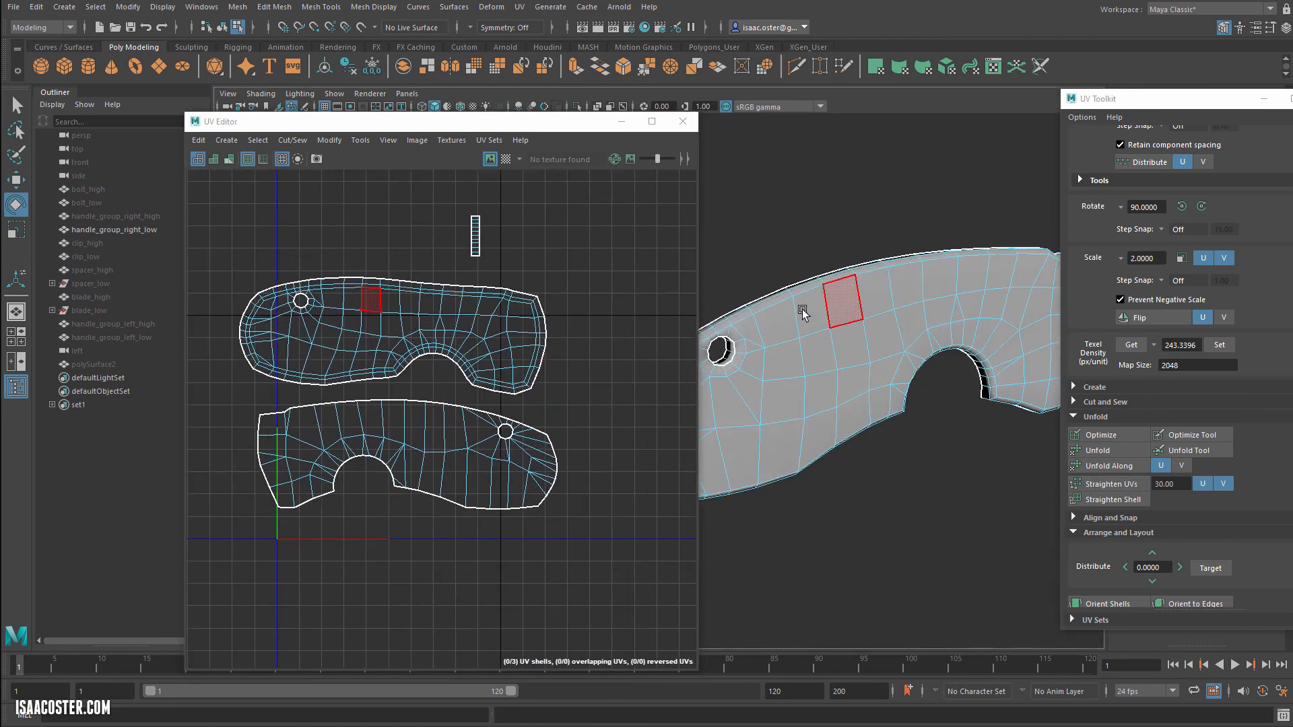
key("F8")
scroll(840, 301, "down", 3)
middle_click_drag(838, 347, 885, 355, "alt")
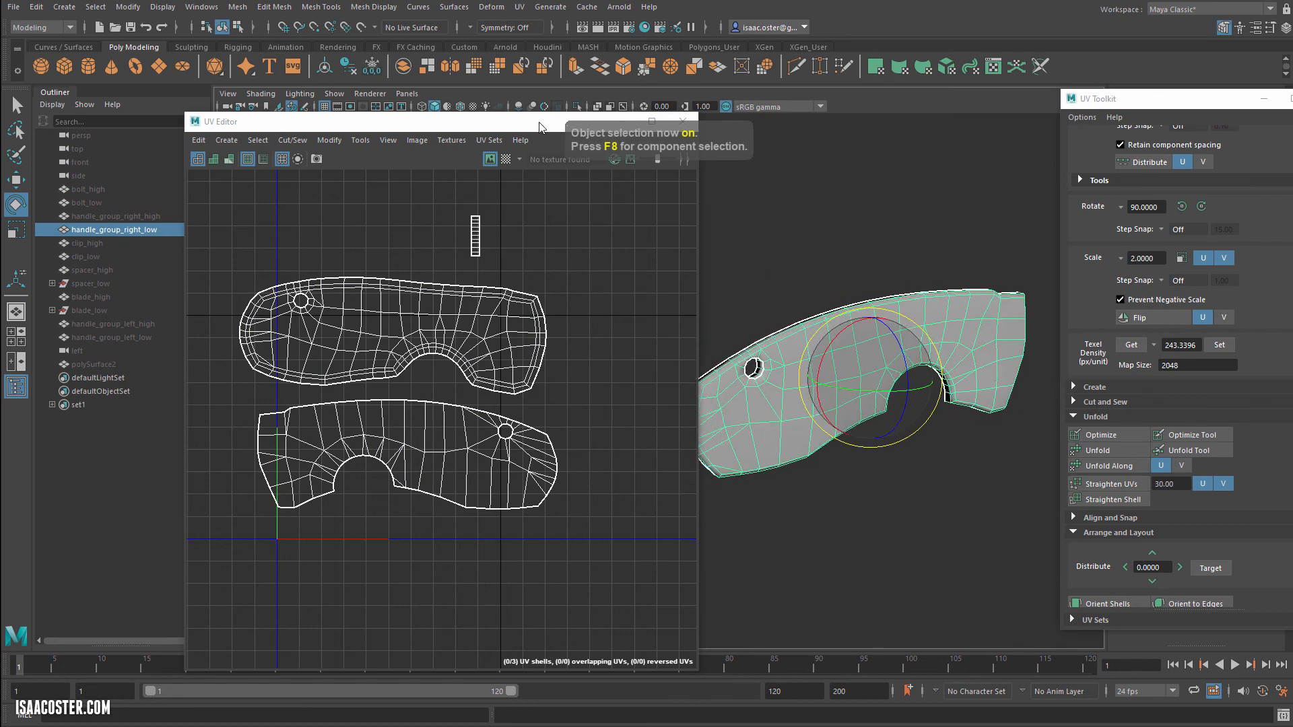
left_click_drag(539, 127, 448, 92)
left_click(660, 283)
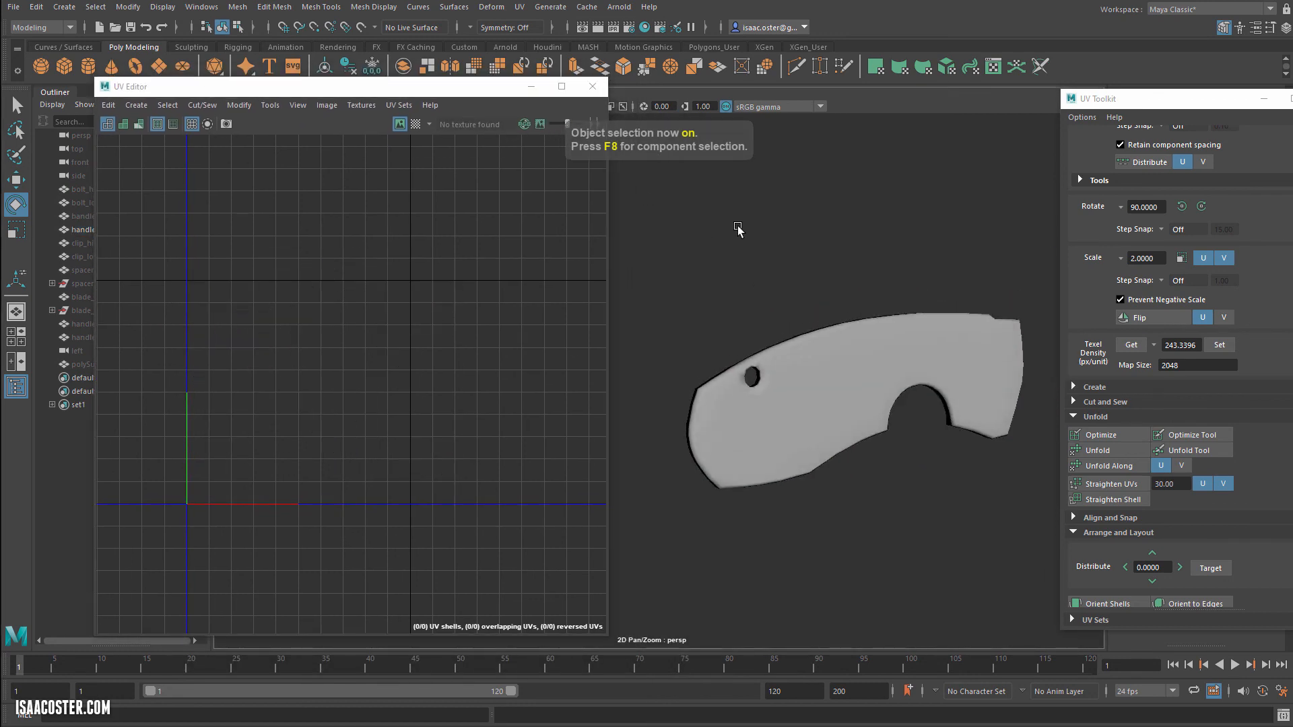
left_click(779, 393)
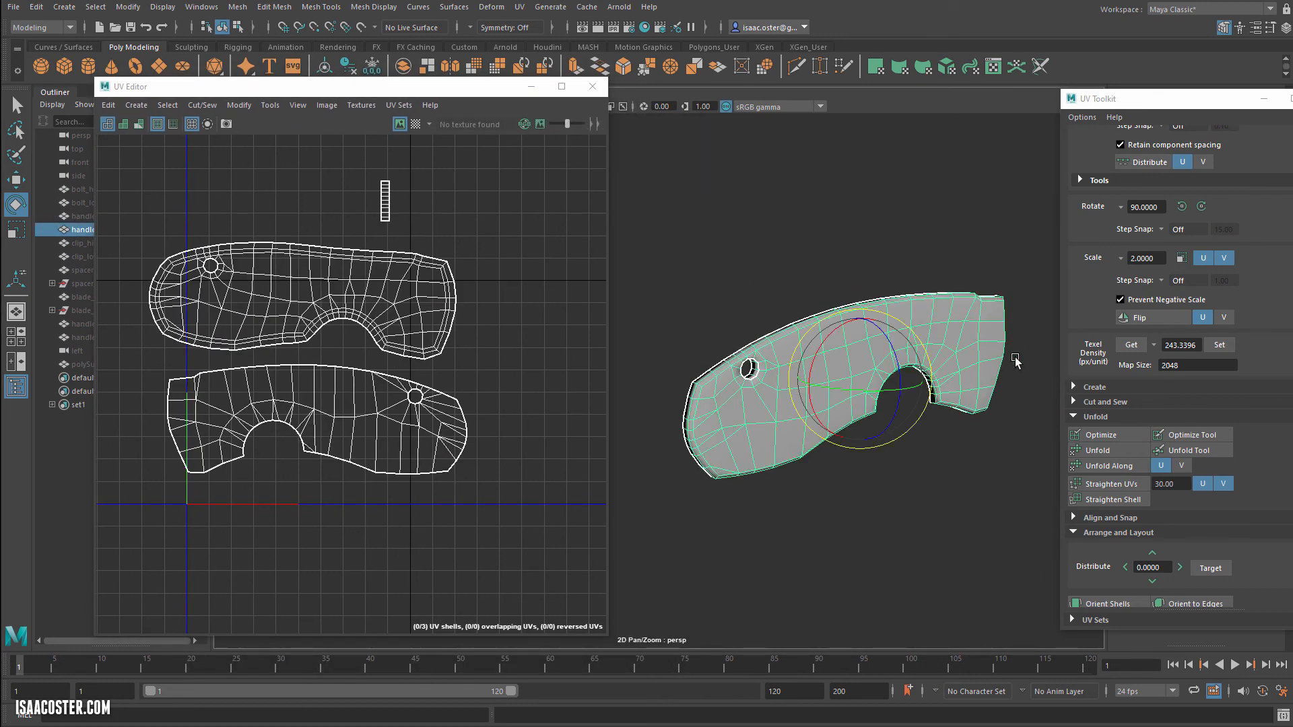